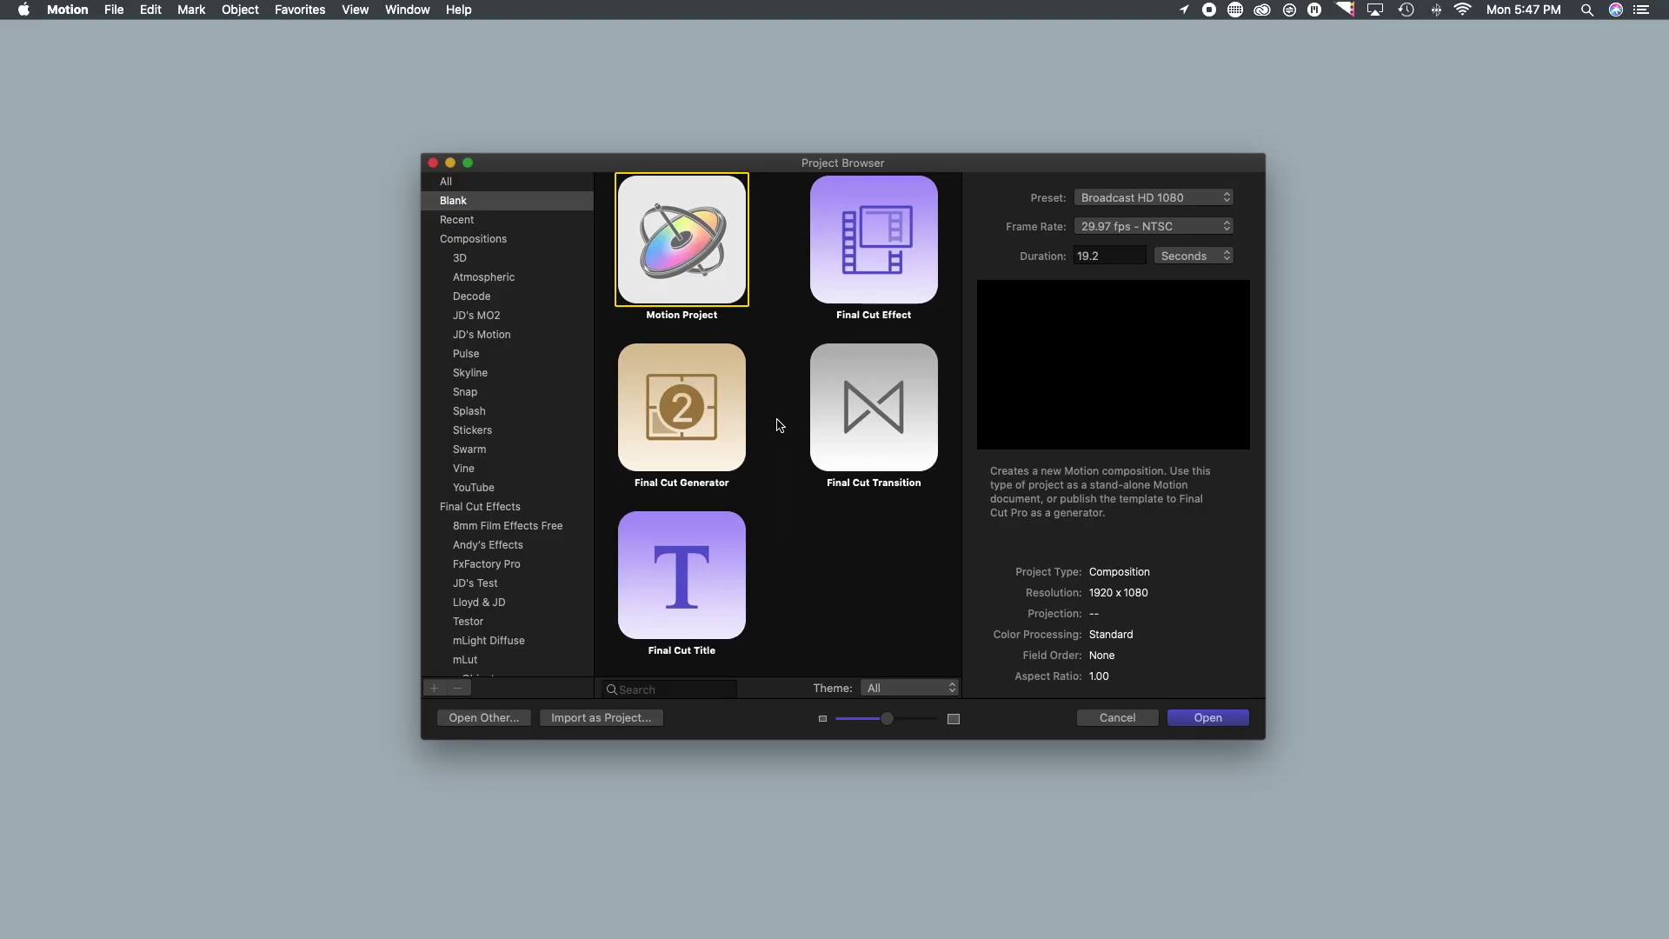
# Step: Start a new Final Cut Effect project and add an empty group renamed 'Text Top'
pyautogui.click(875, 235)
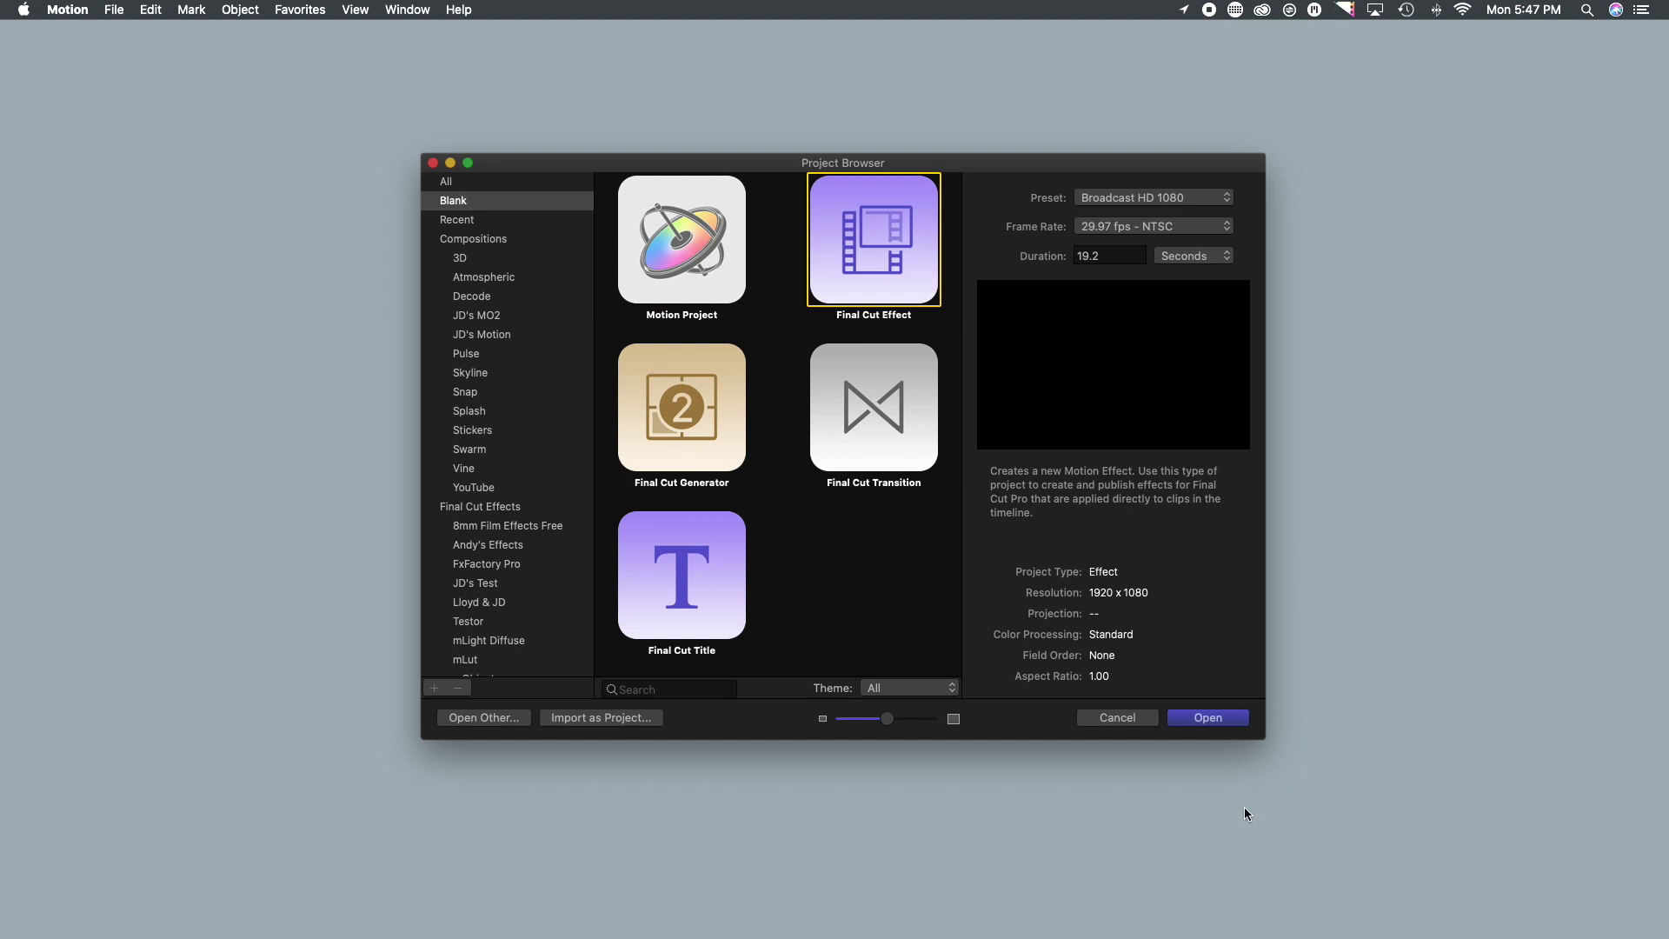
pyautogui.click(1213, 724)
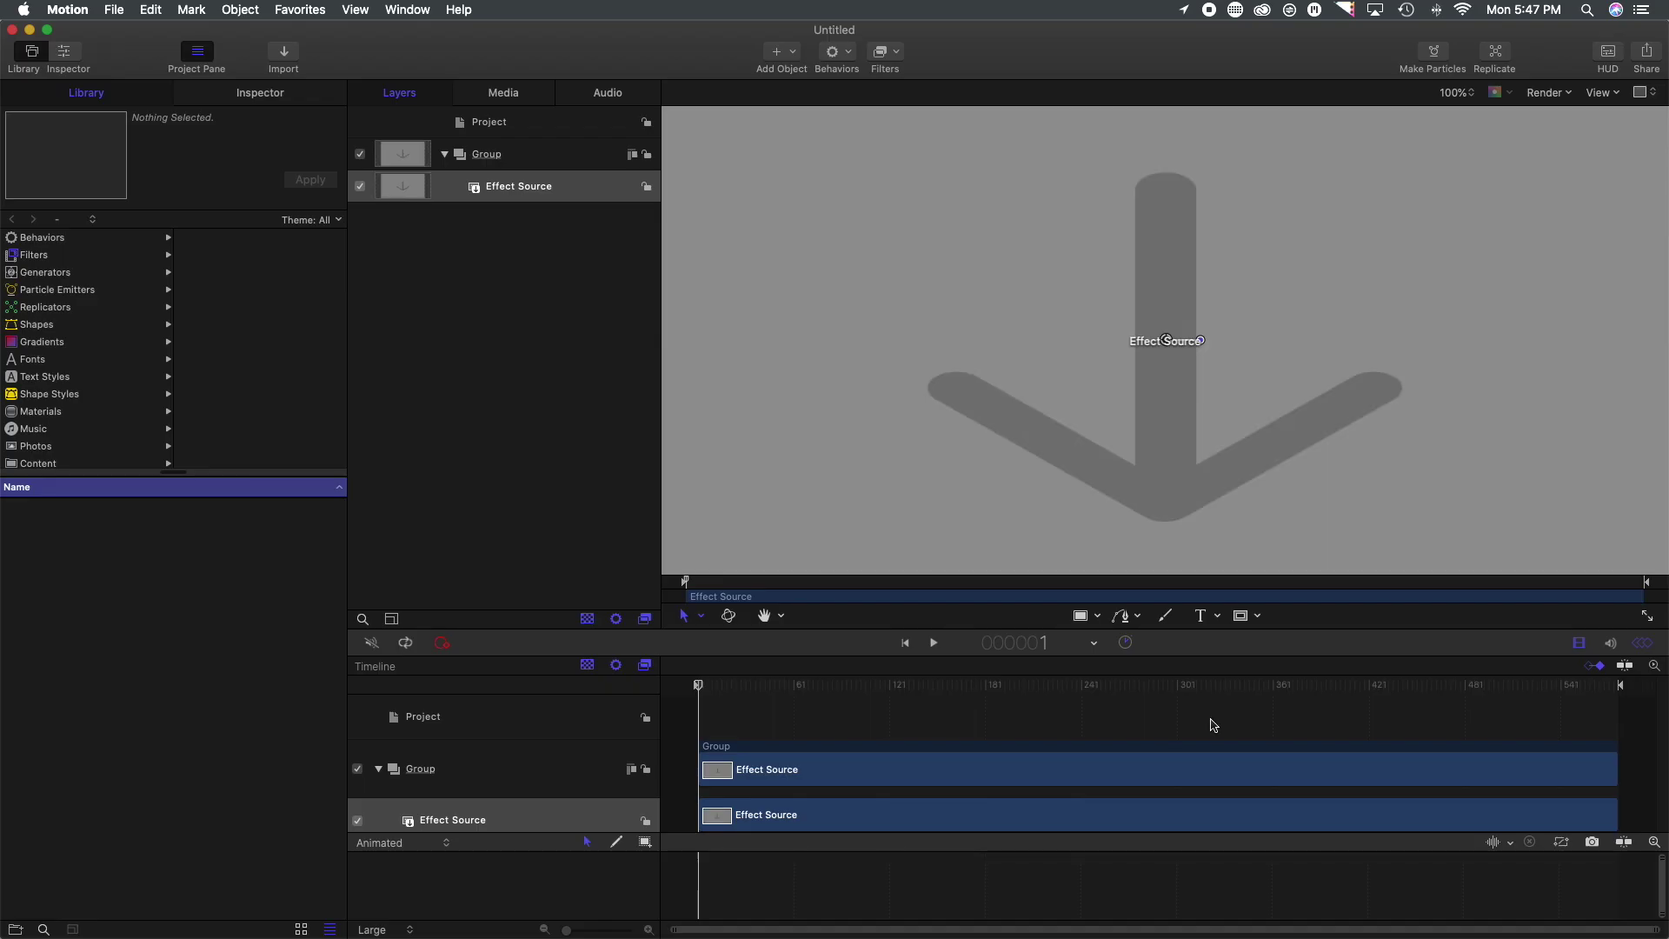
pyautogui.click(503, 127)
pyautogui.click(796, 54)
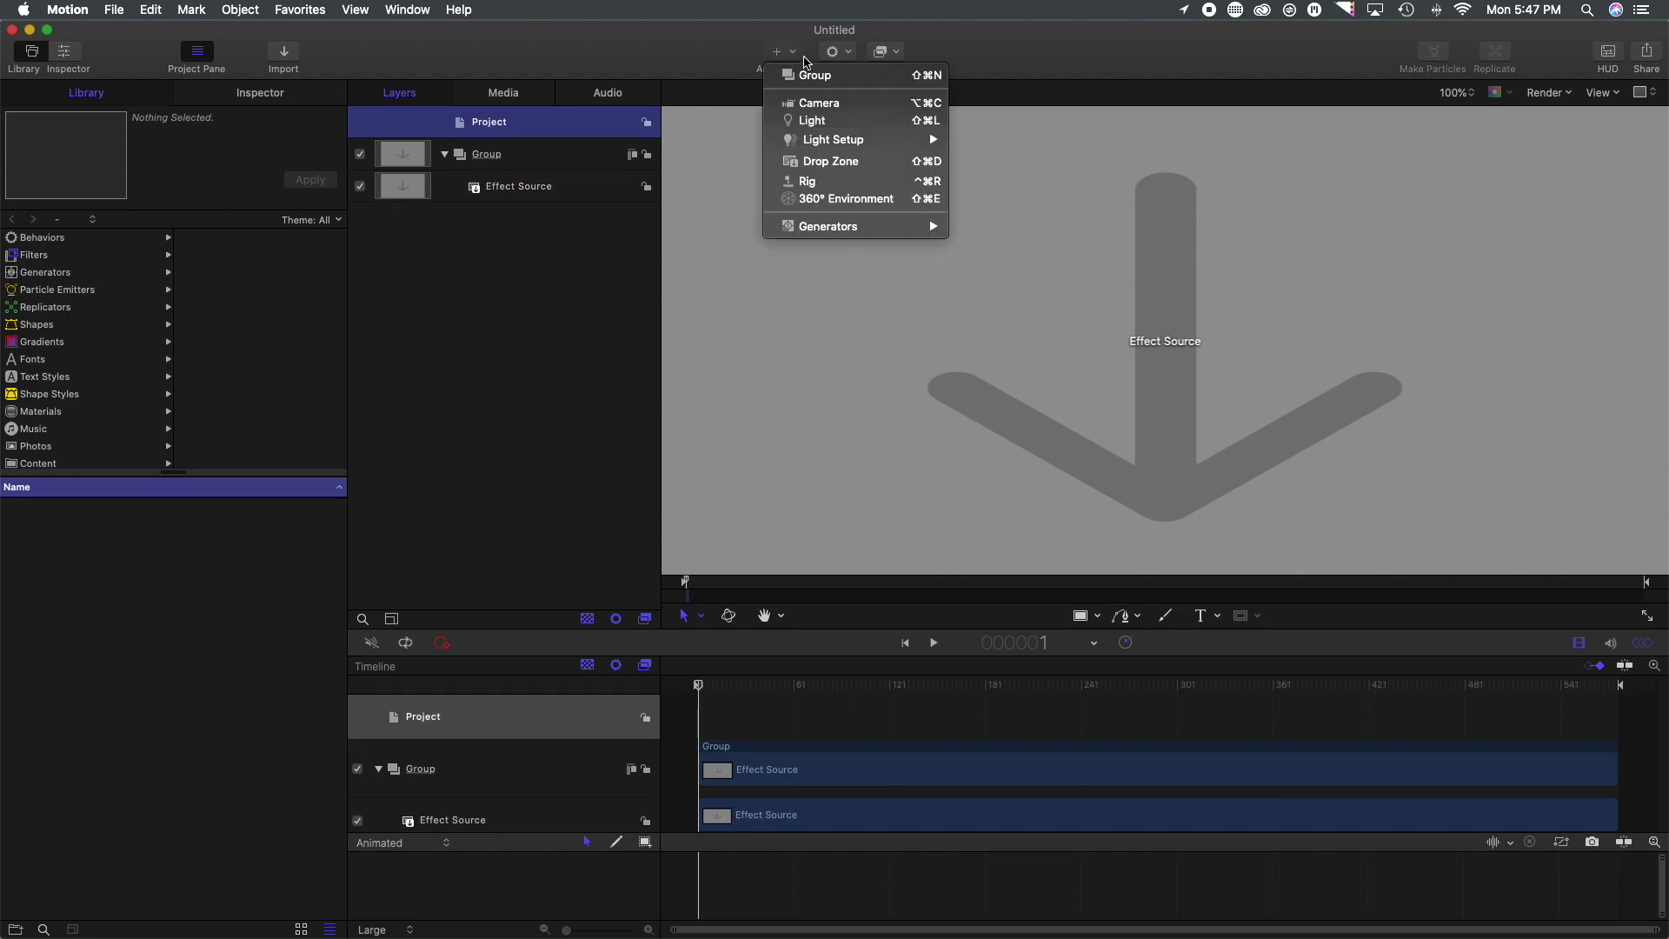
pyautogui.click(809, 75)
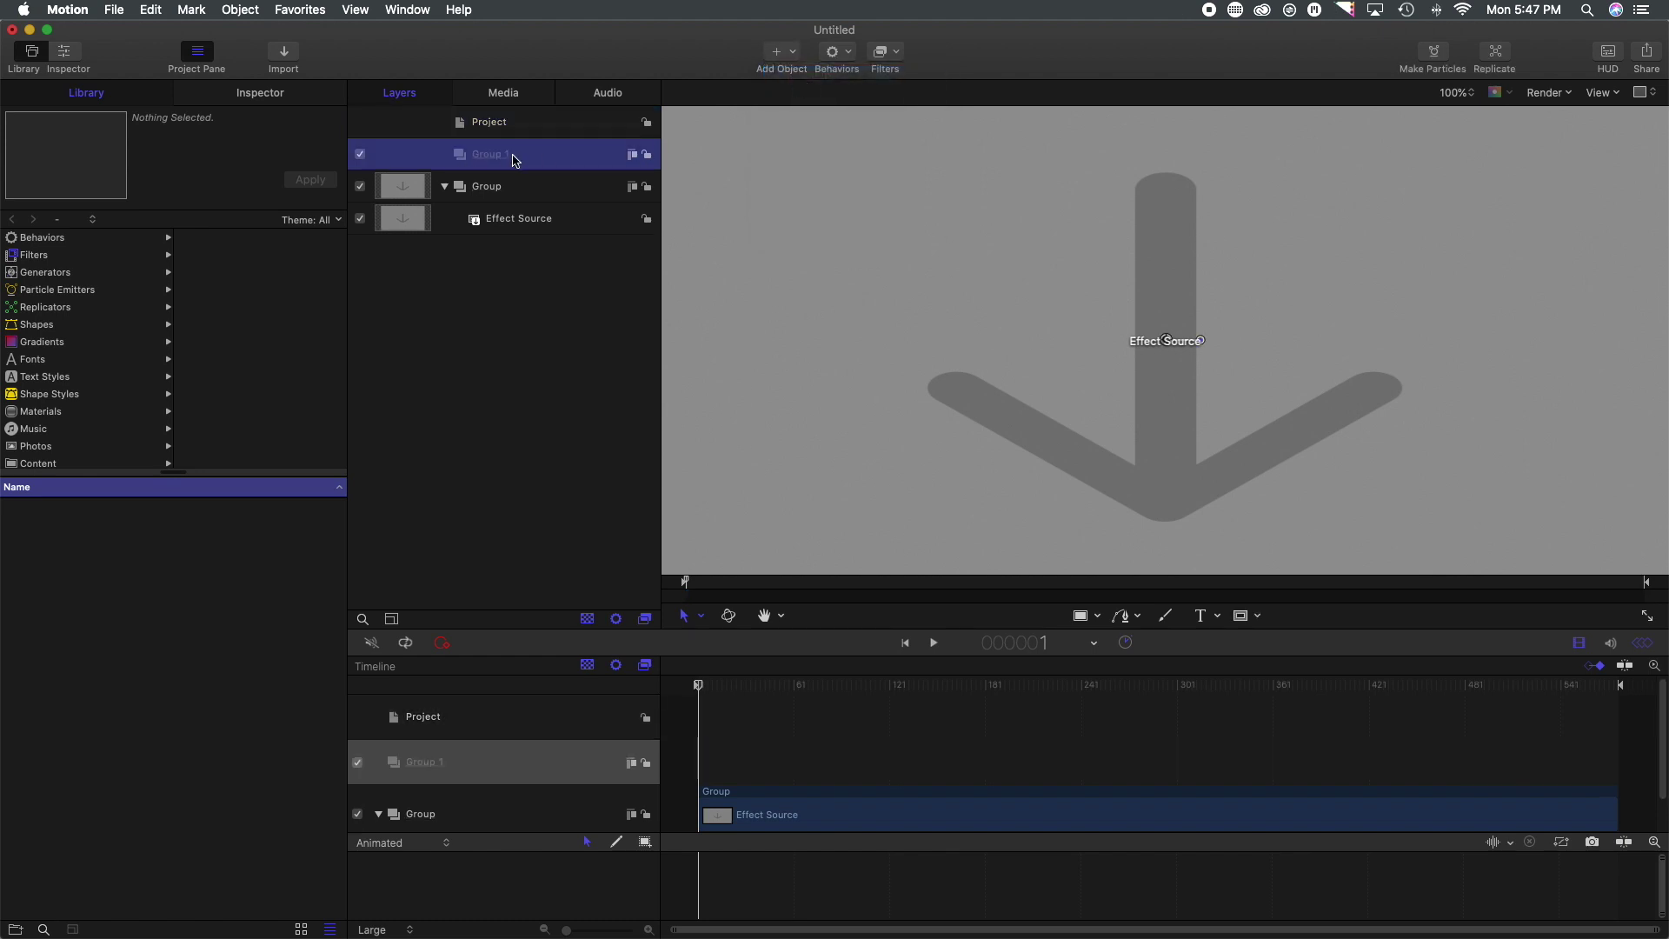
pyautogui.doubleClick(513, 157)
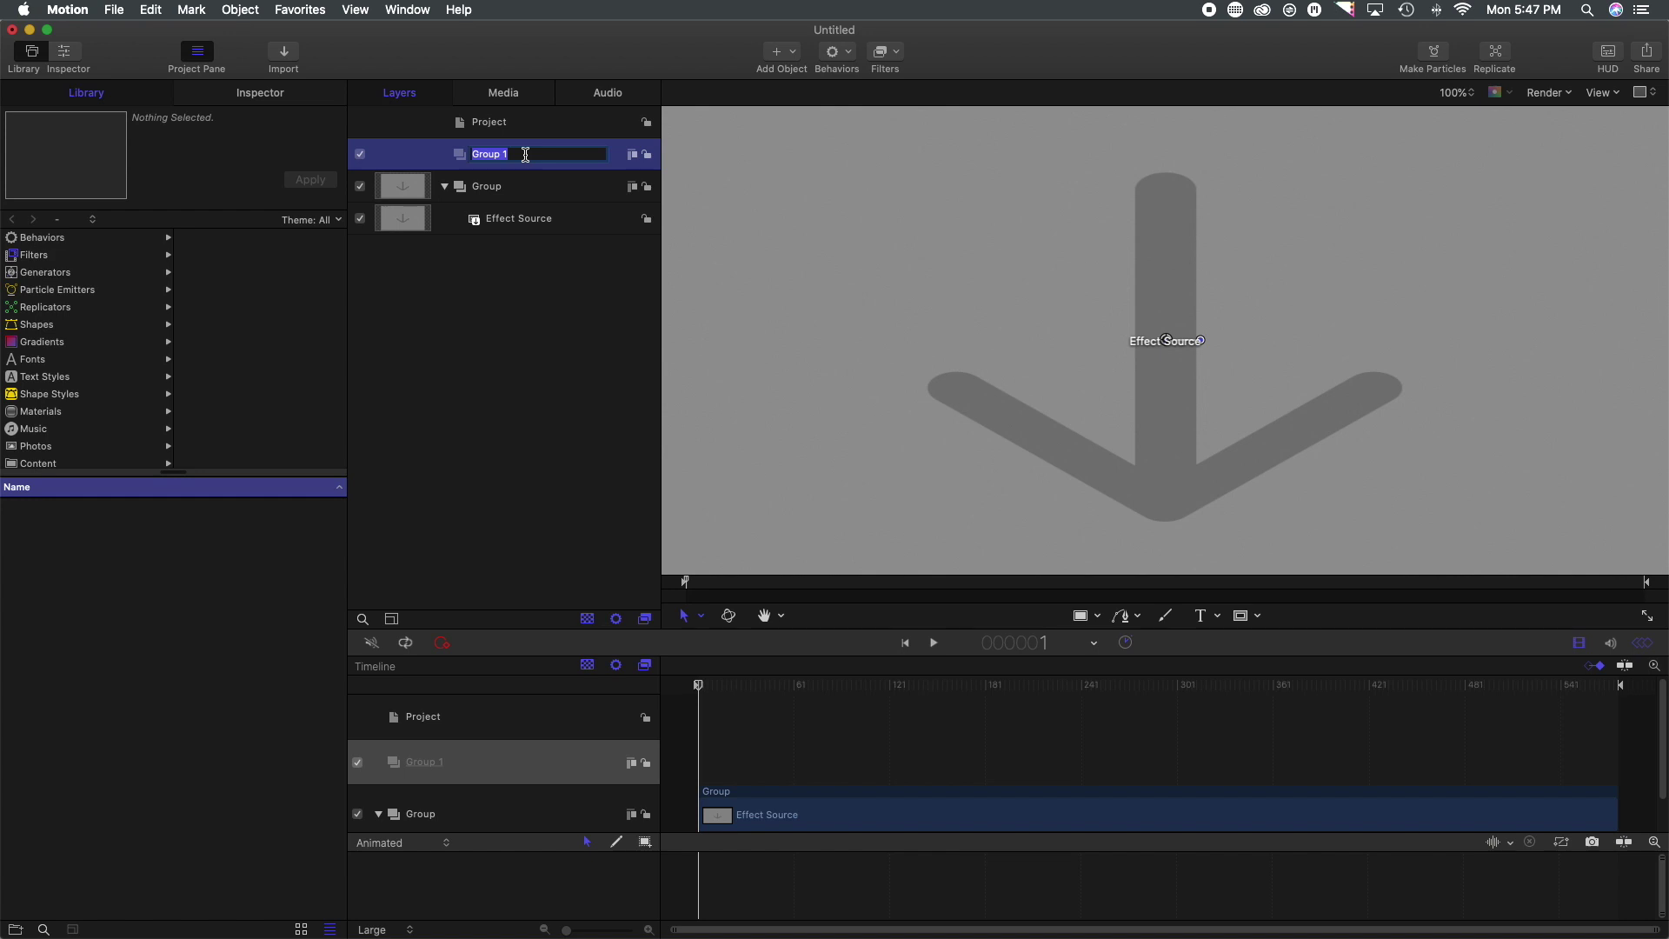
pyautogui.write('Text Top')
pyautogui.click(831, 164)
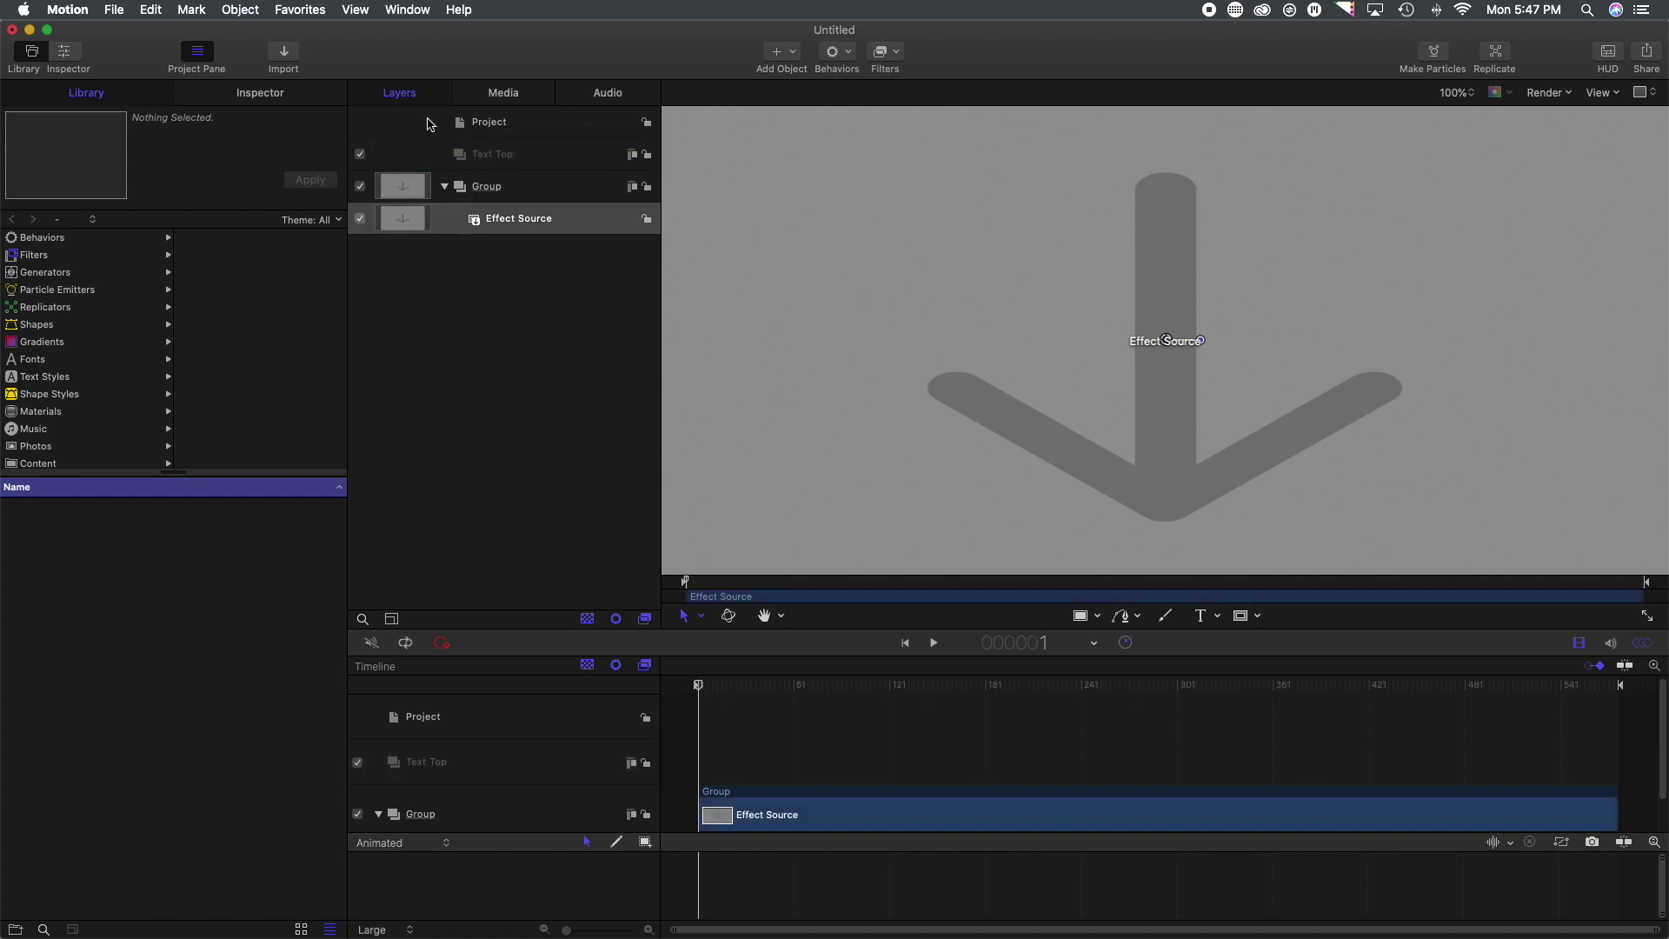
# Step: Create a 'PLAY' text layer in the VCR OSD Mono font inside Text Top
pyautogui.click(460, 153)
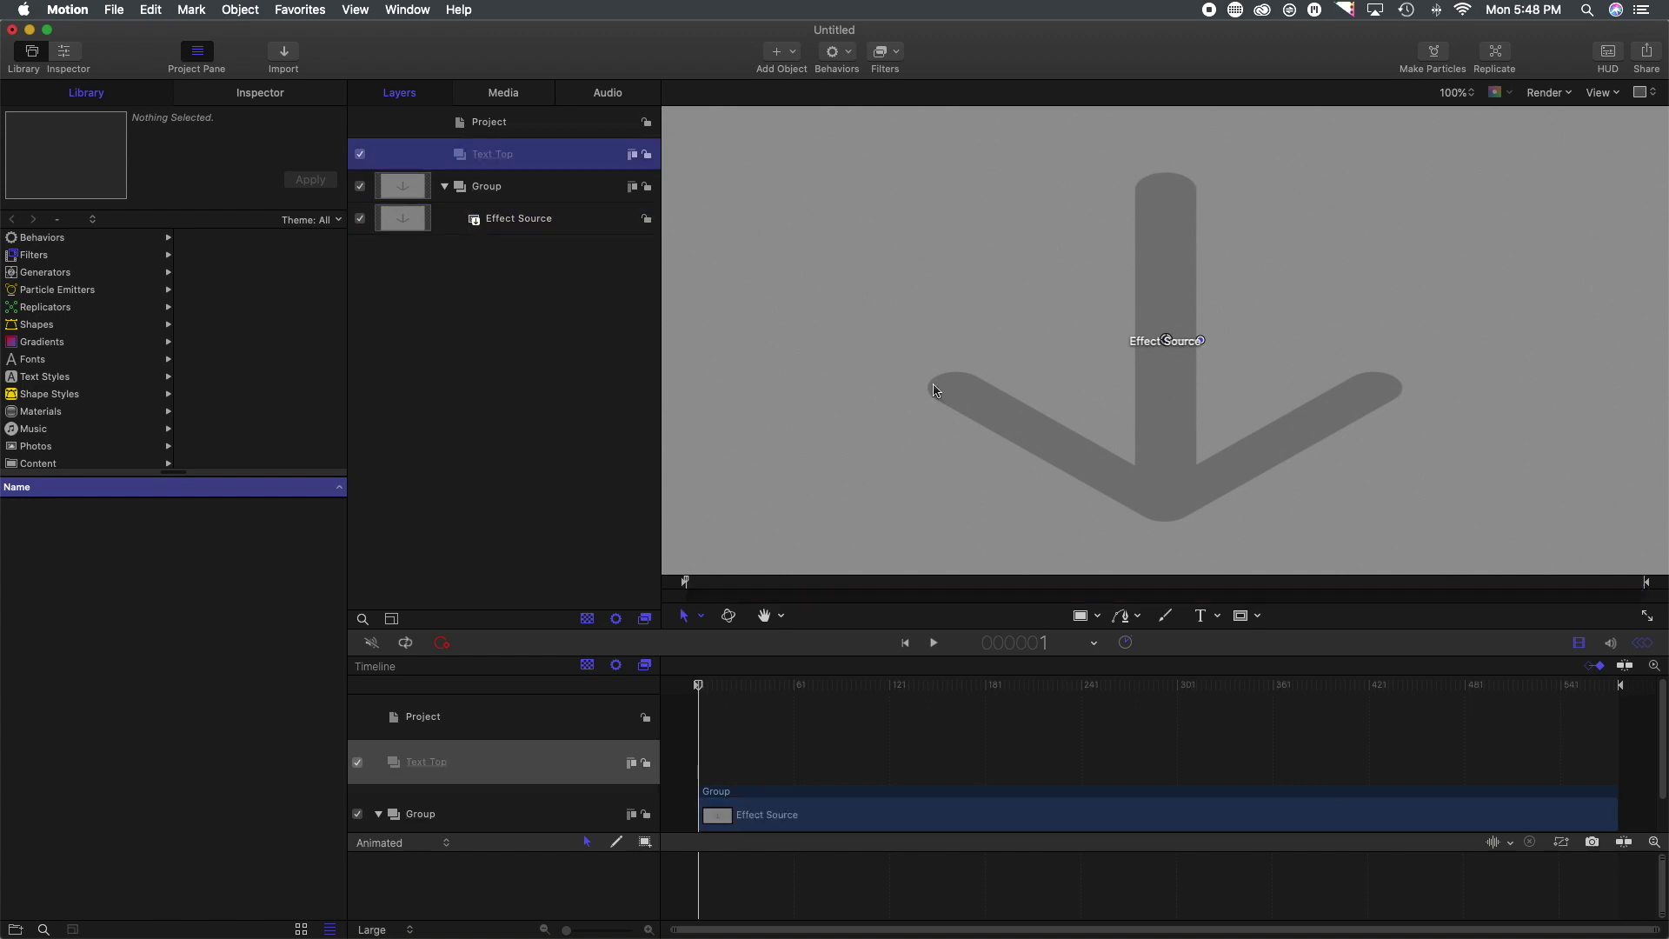
pyautogui.click(1218, 616)
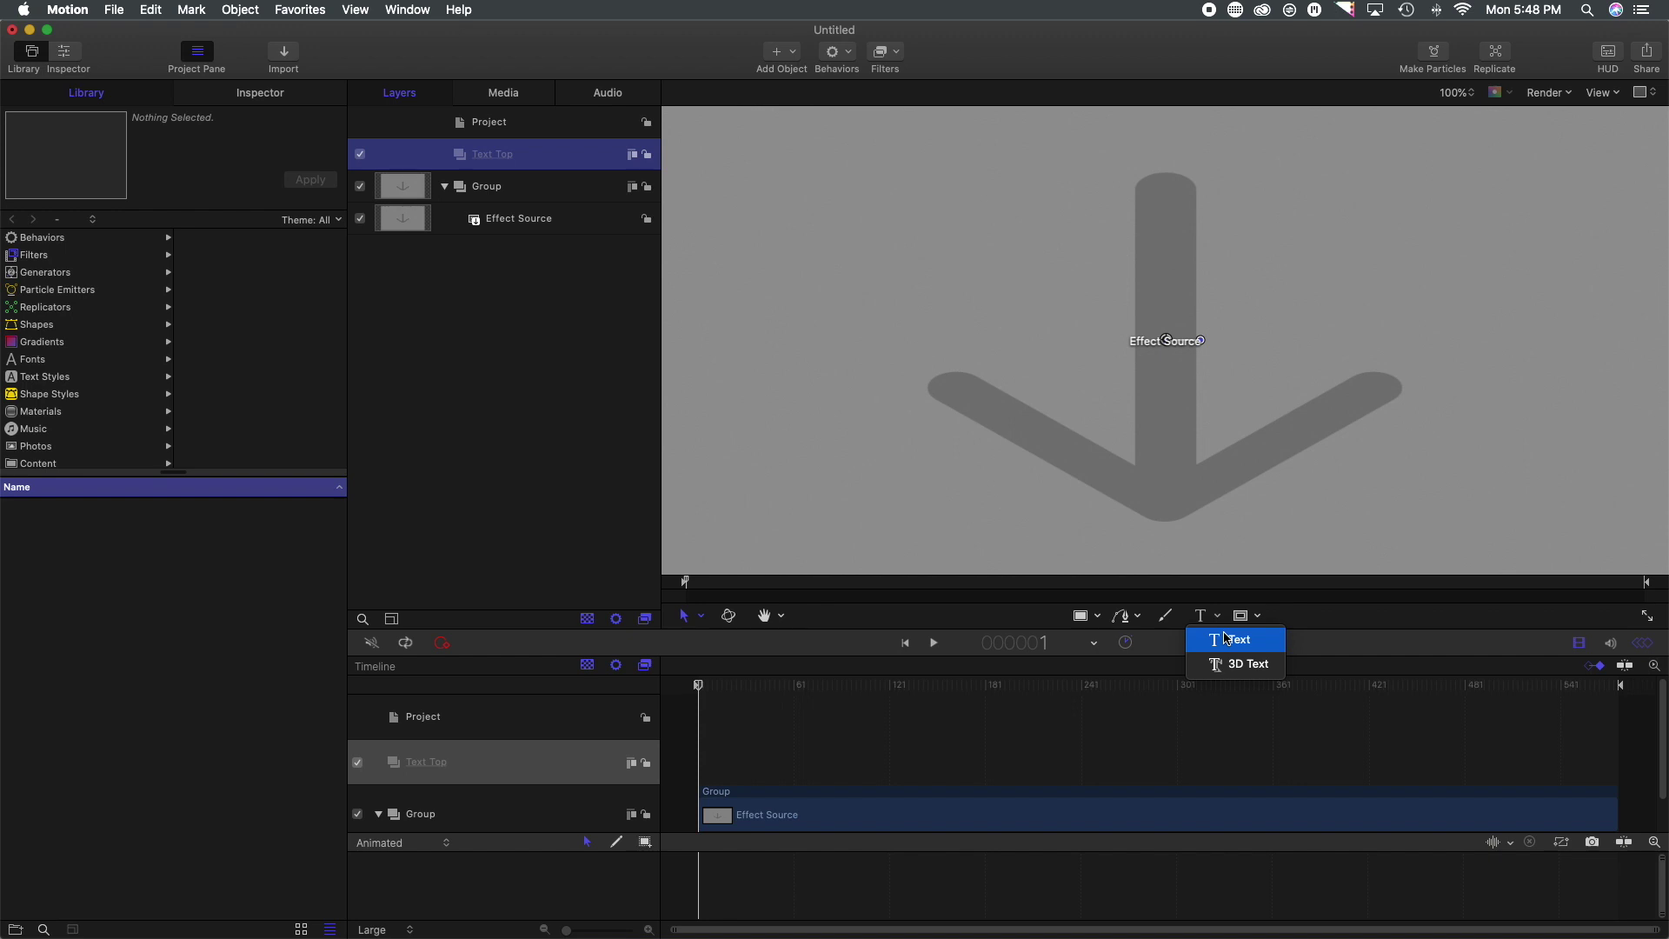
pyautogui.click(1227, 639)
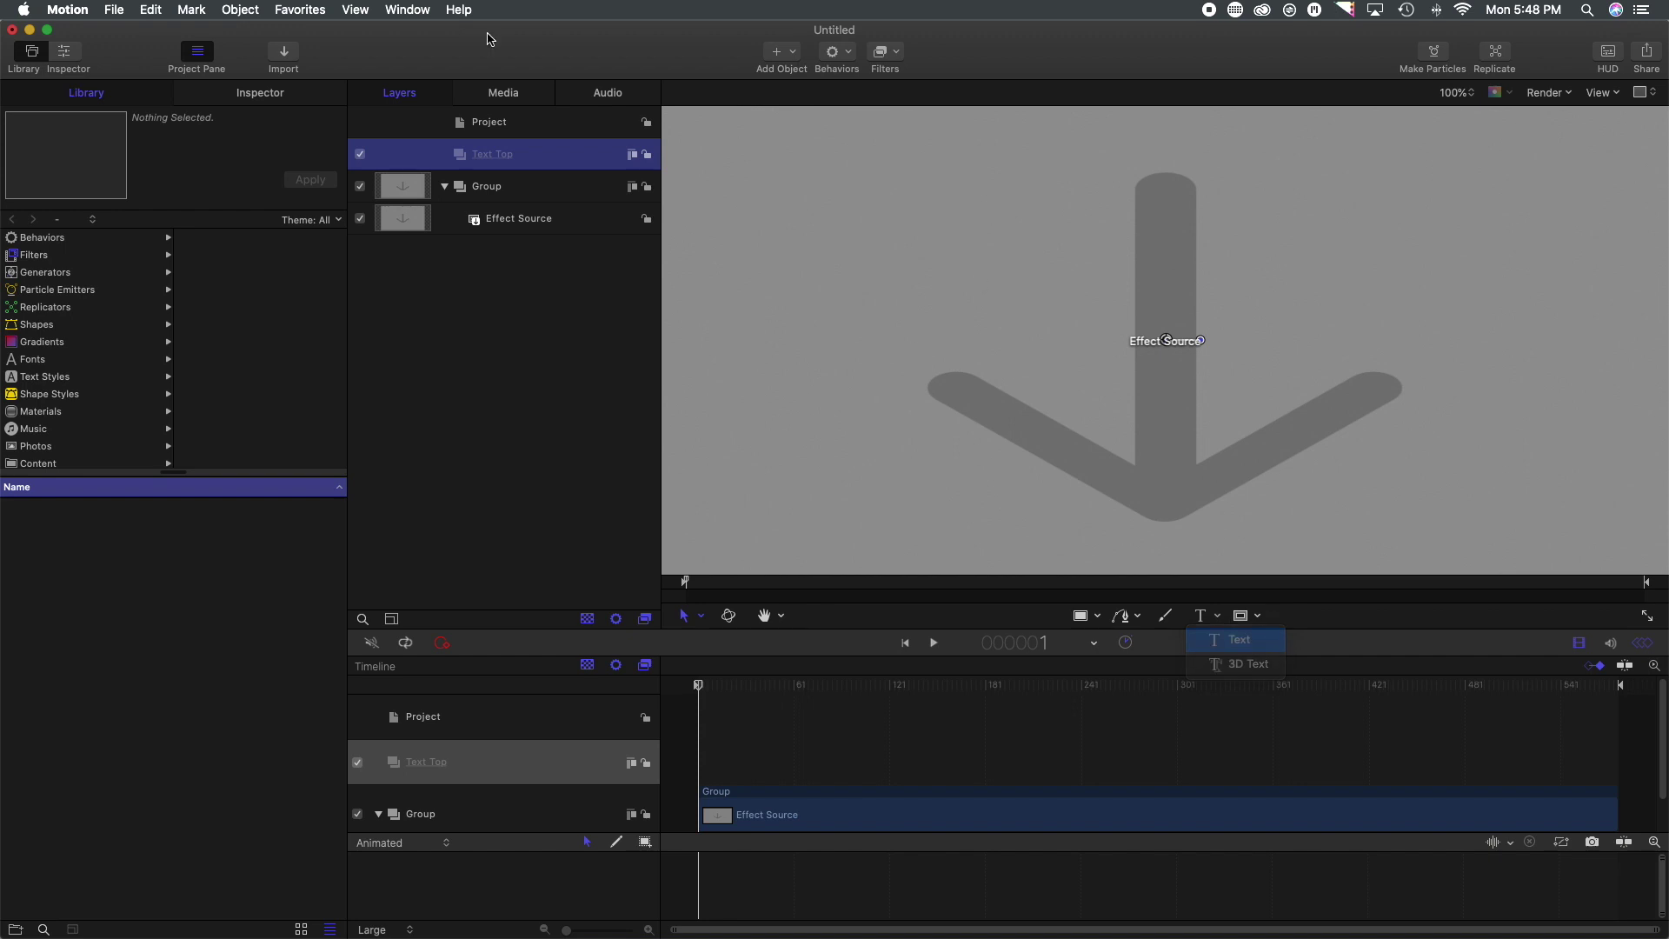
pyautogui.click(713, 153)
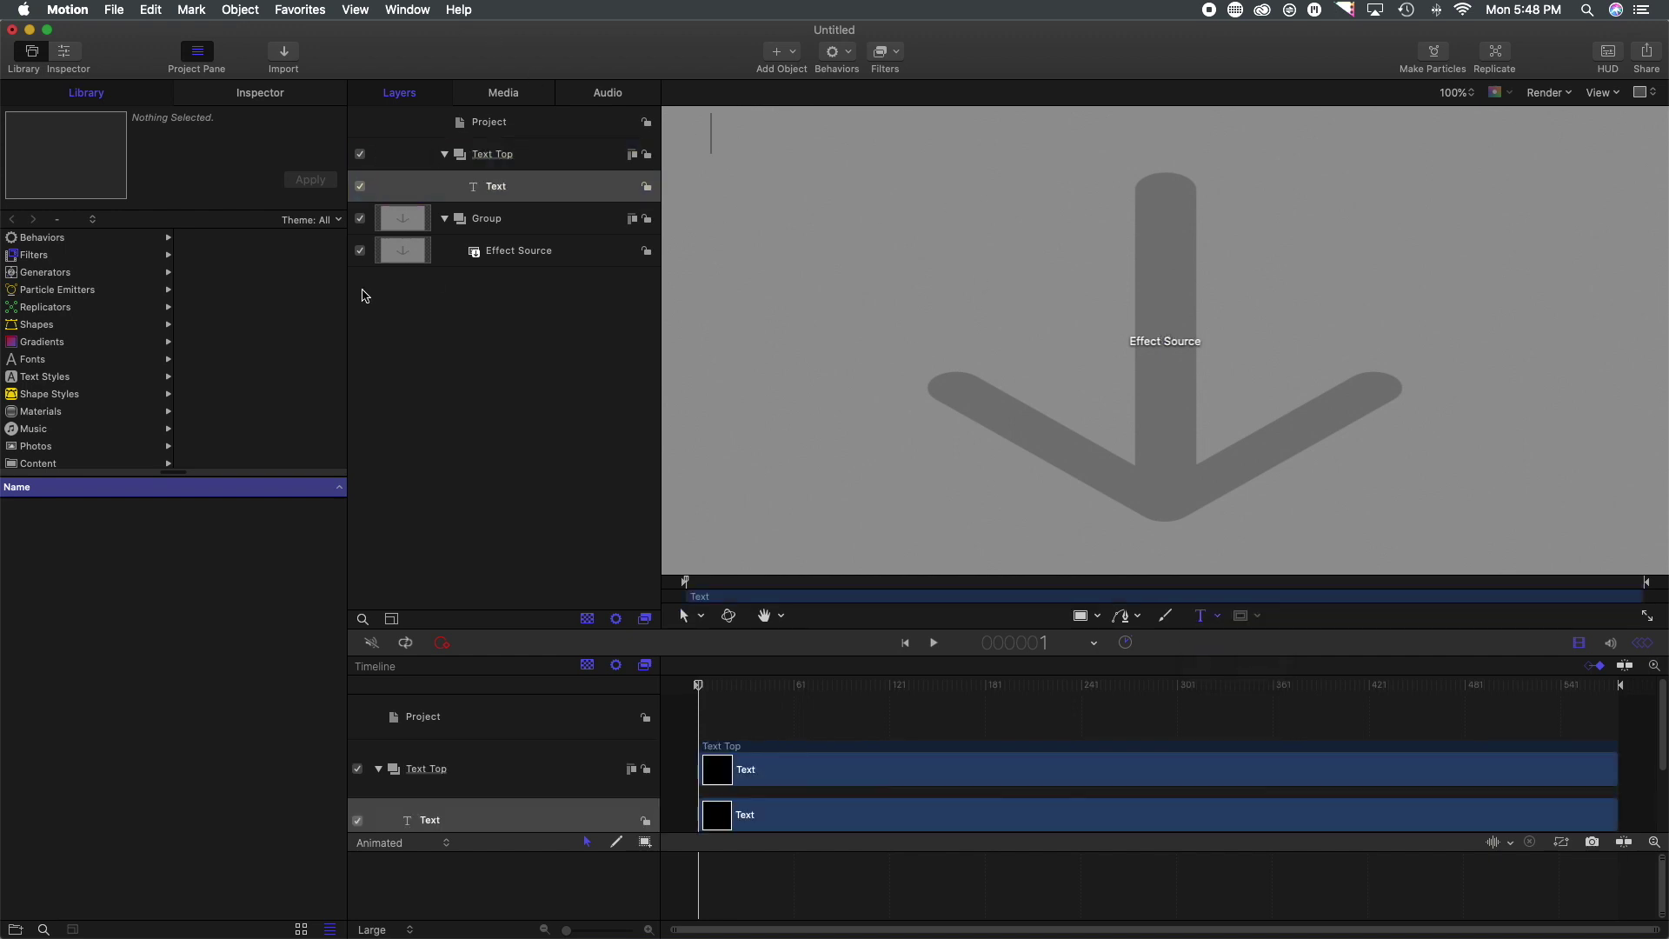
pyautogui.click(261, 93)
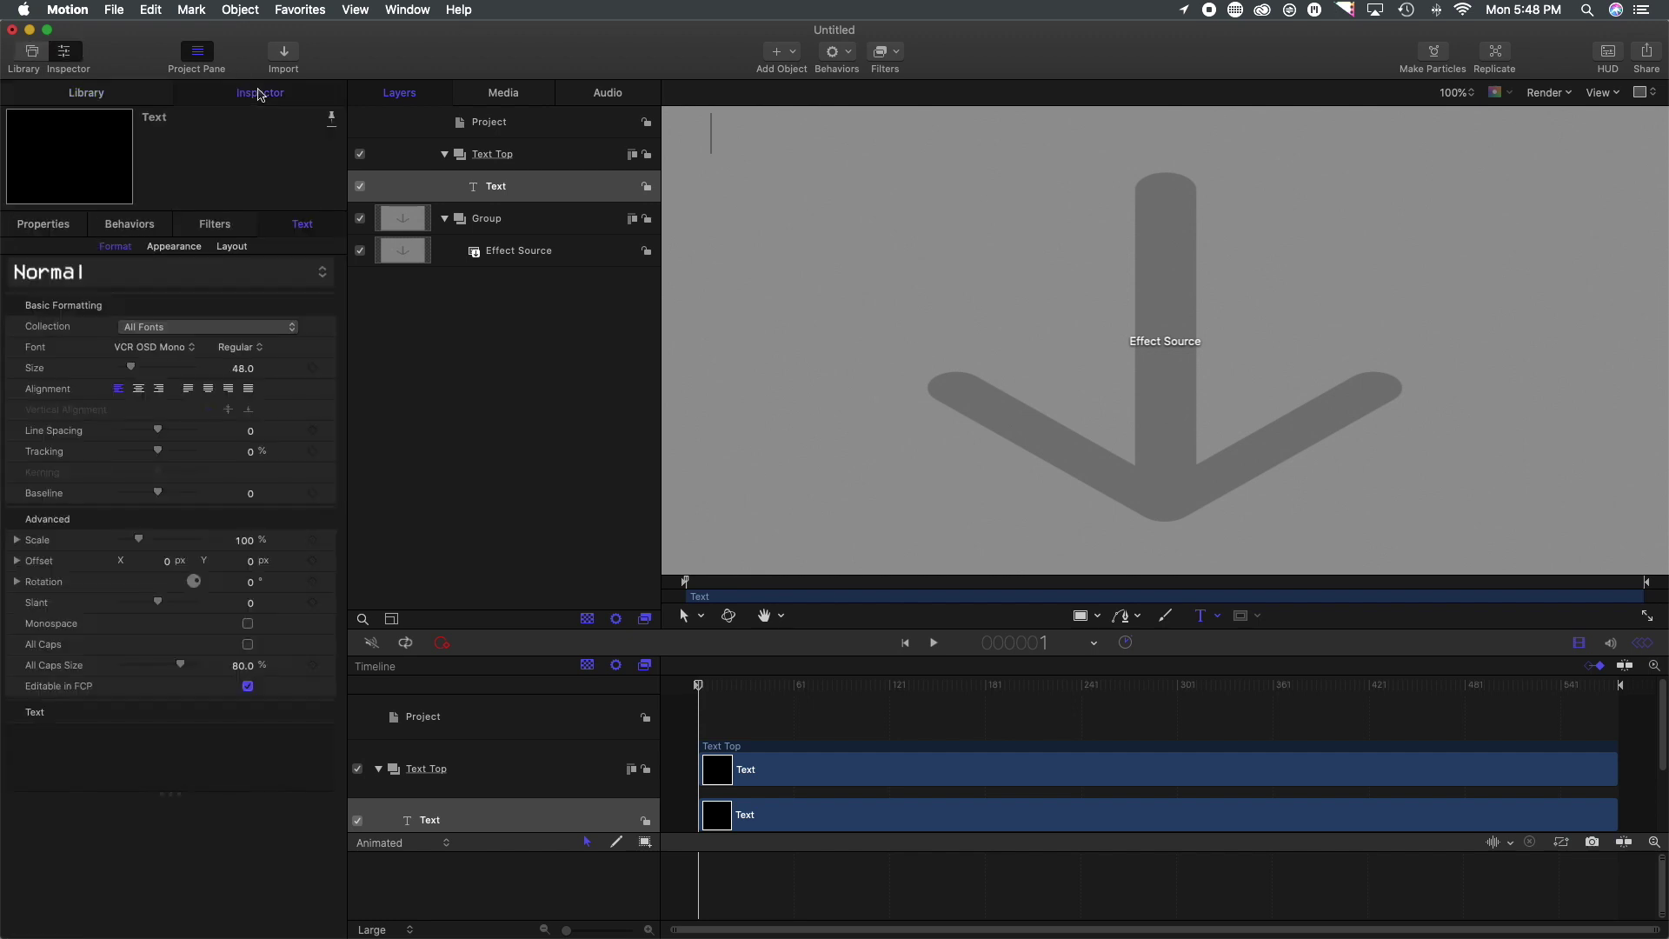
pyautogui.click(159, 351)
pyautogui.click(159, 350)
pyautogui.write('PLA')
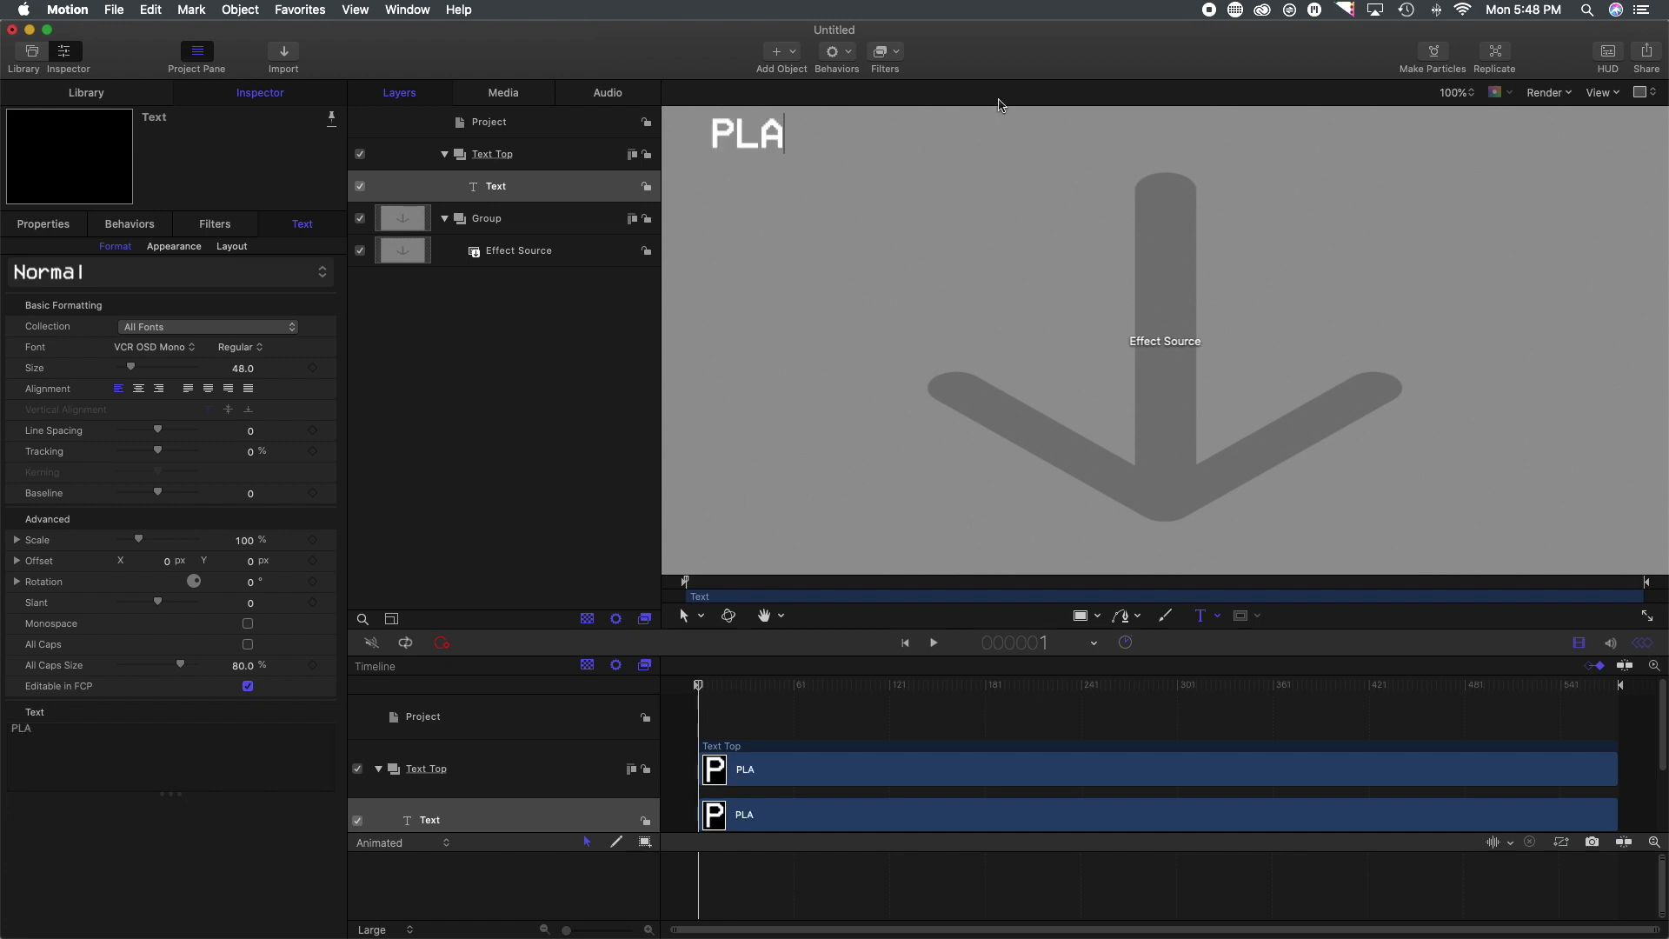
pyautogui.write('Y')
# Step: Fit the frame in the canvas and move PLAY to the top-left corner
pyautogui.click(1461, 93)
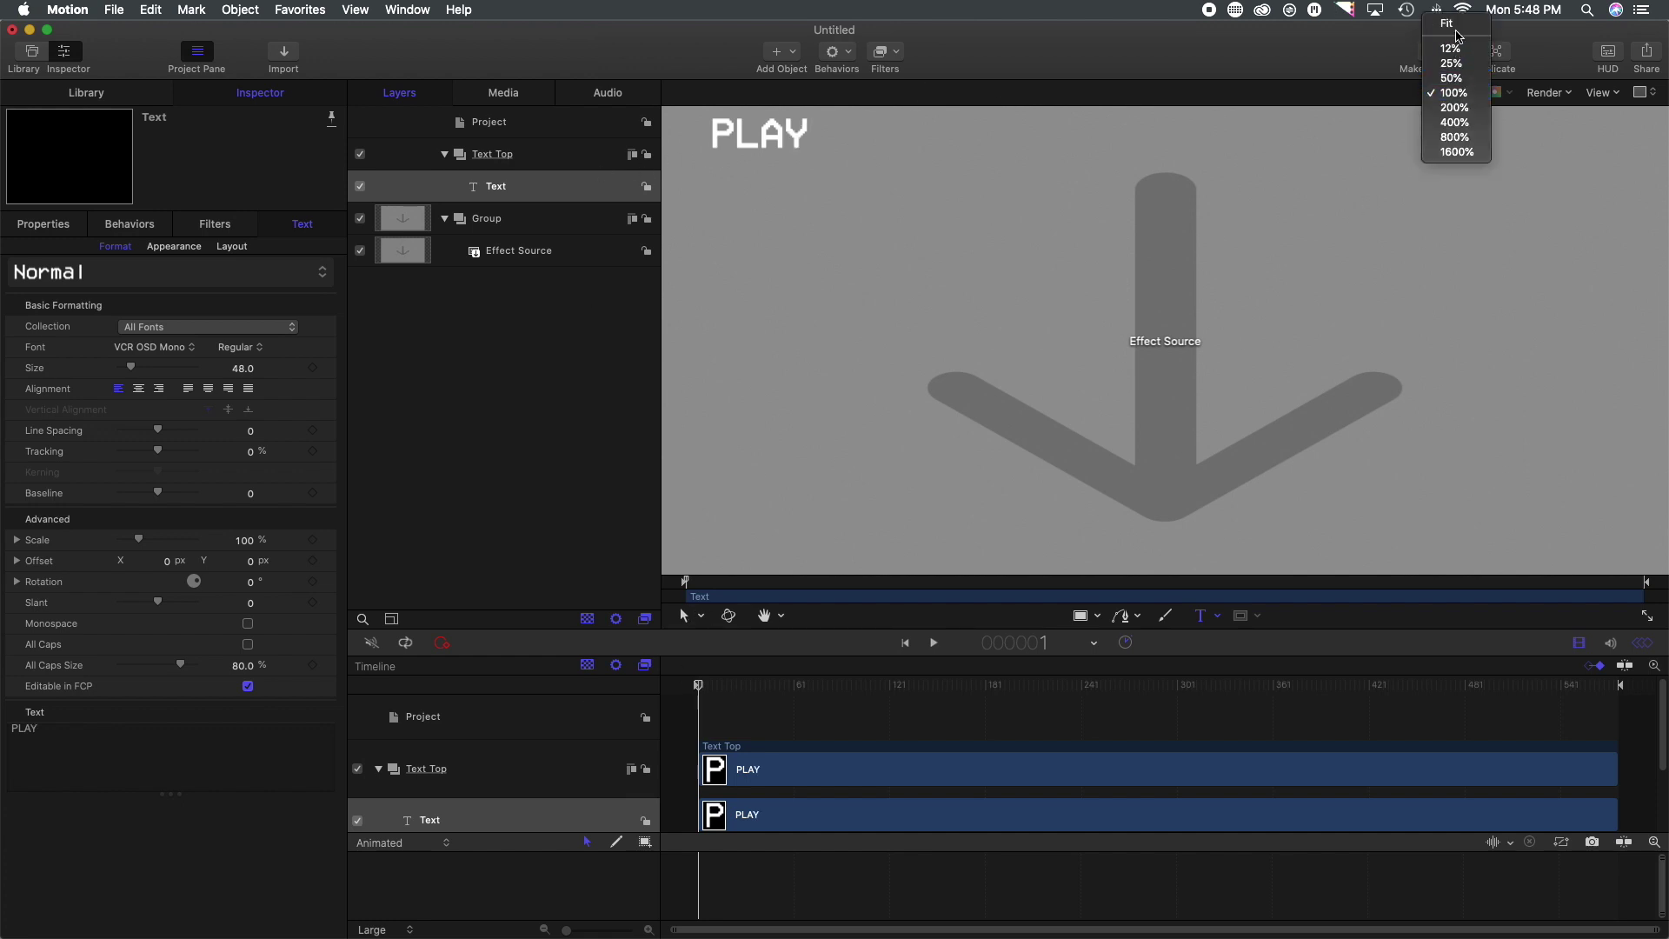
pyautogui.click(1458, 32)
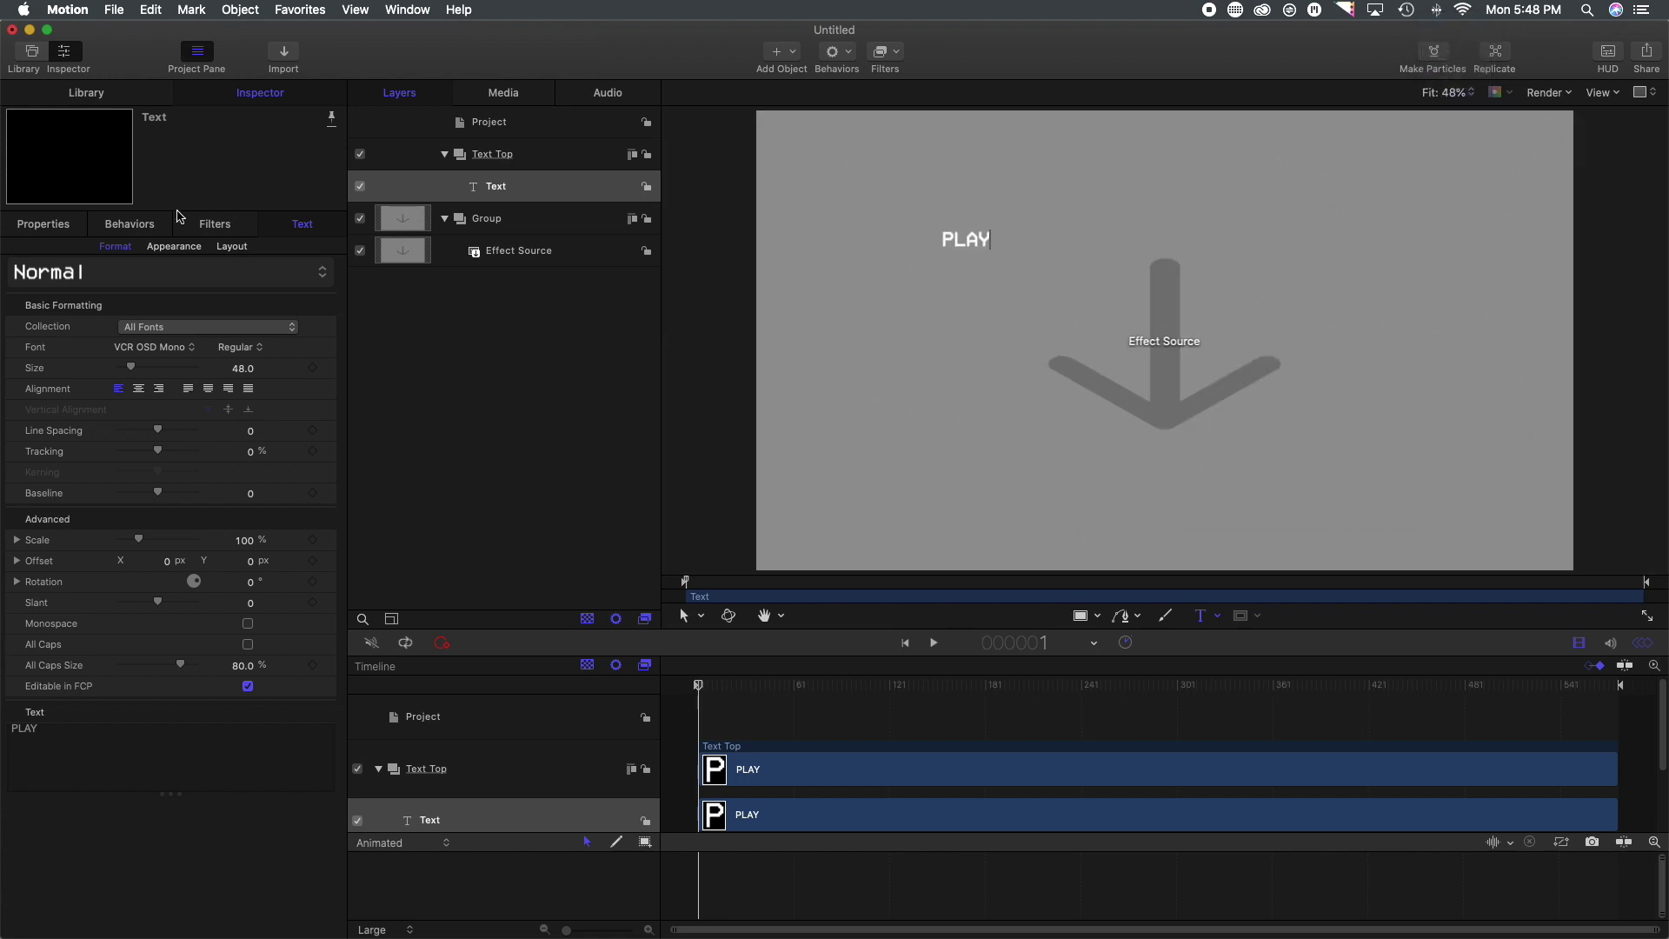
pyautogui.click(683, 613)
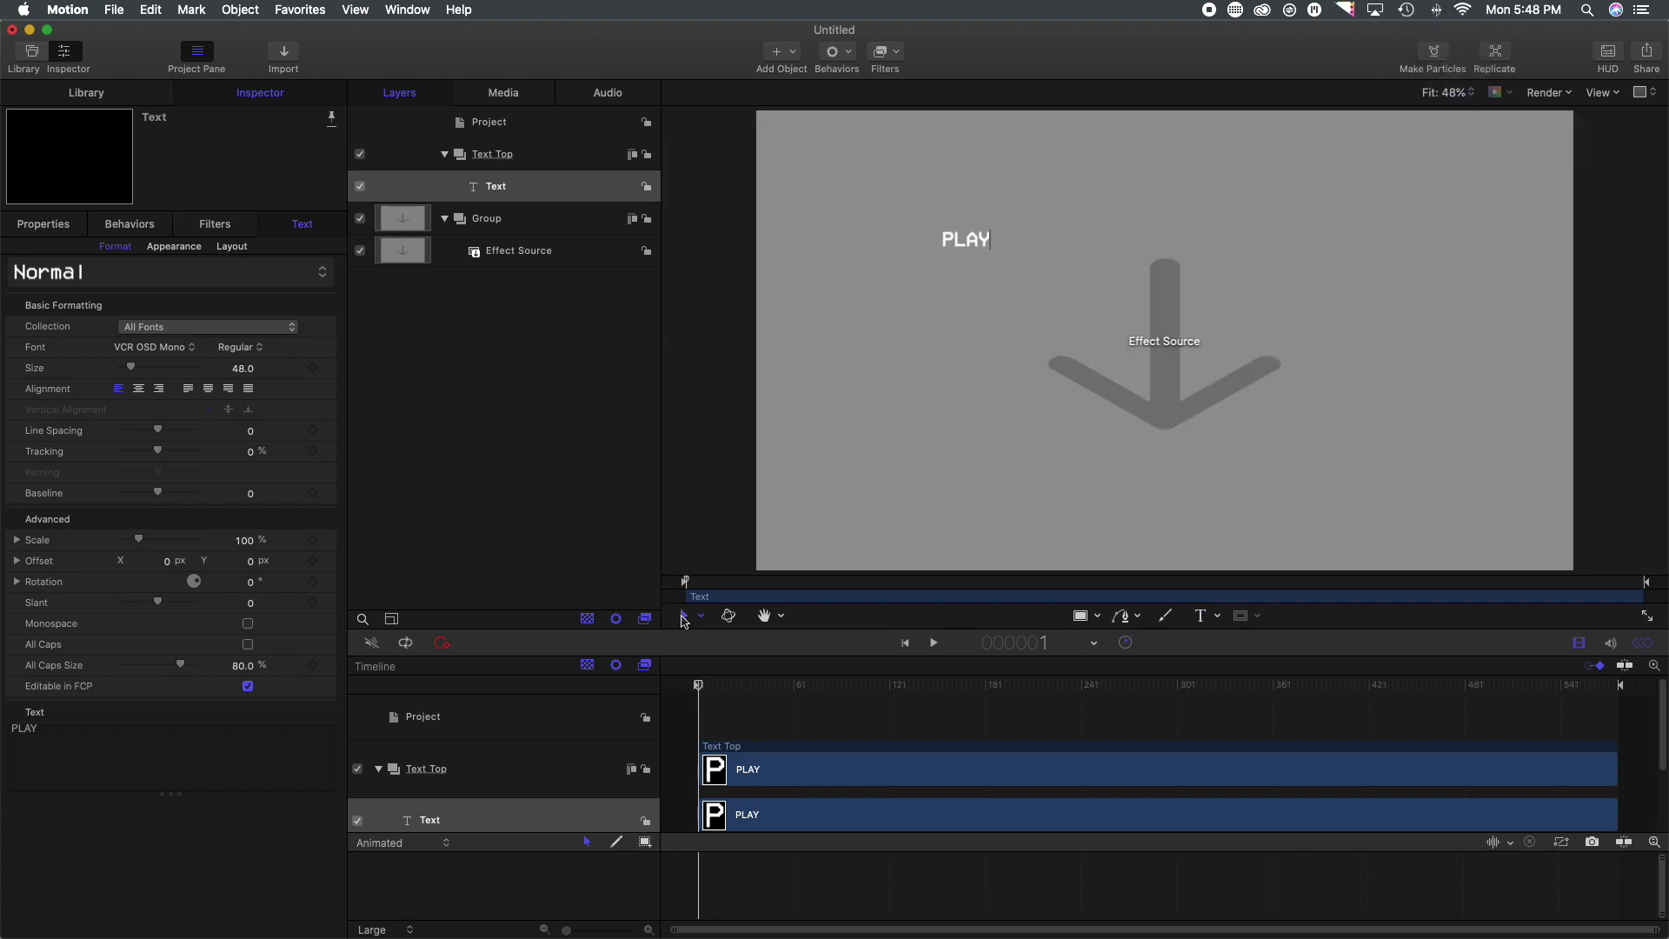
pyautogui.click(961, 246)
pyautogui.moveTo(960, 246); pyautogui.dragTo(808, 146)
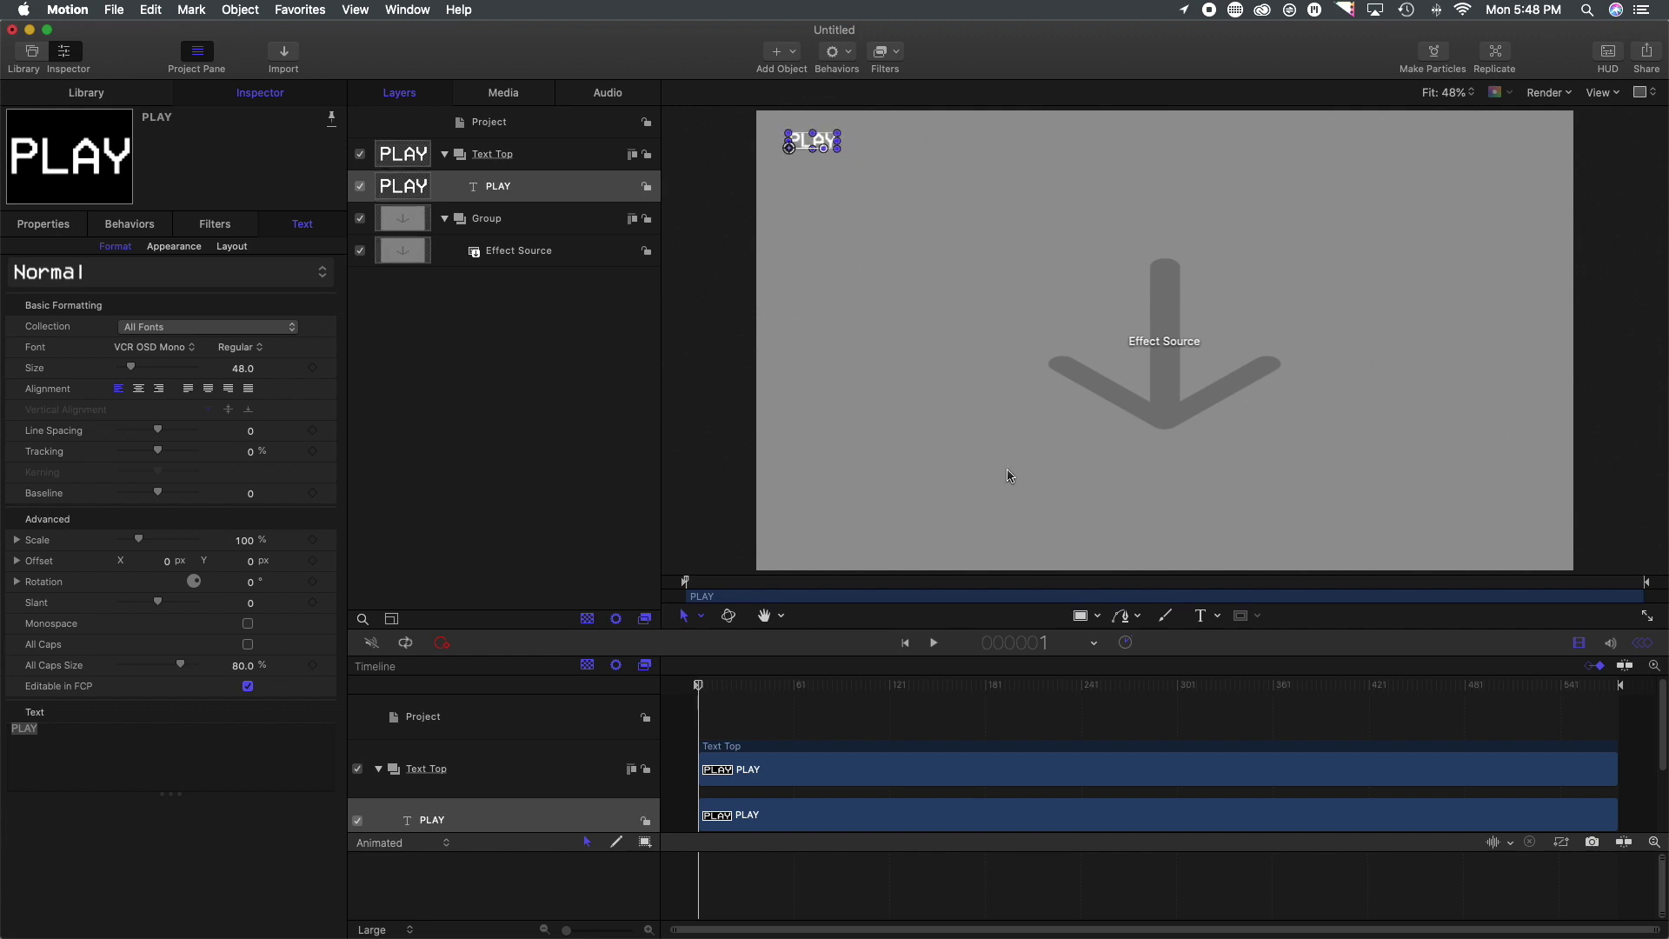
pyautogui.click(954, 501)
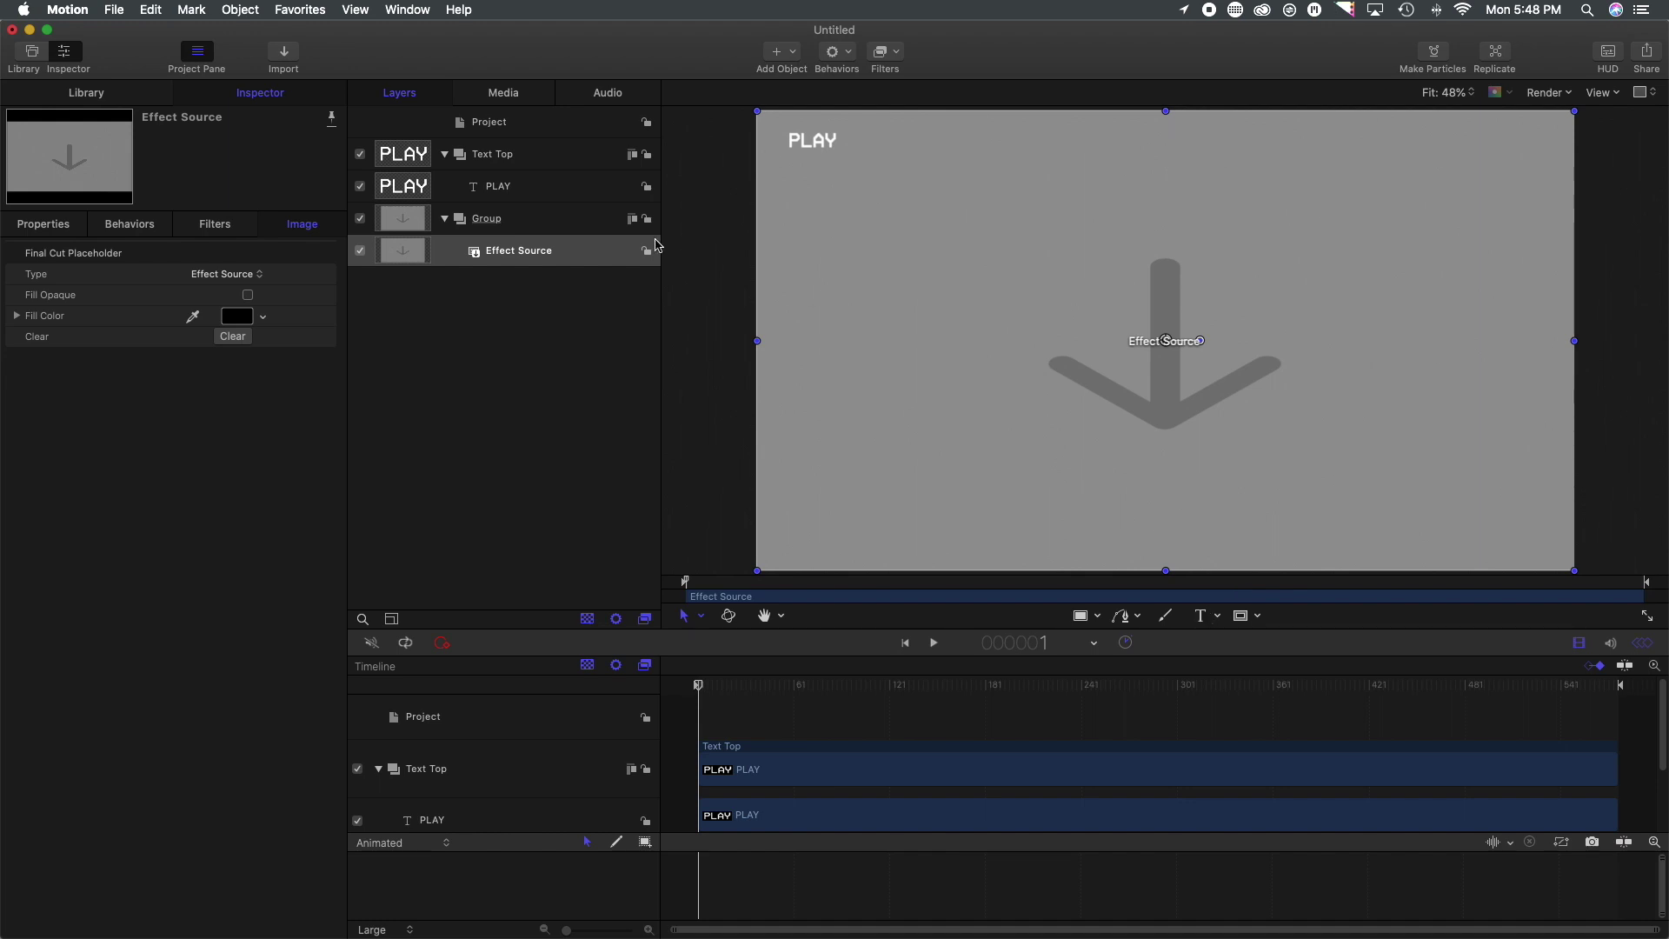
# Step: Add a '--:--' text layer to Text Top, placed at the frame's top-right corner
pyautogui.click(534, 162)
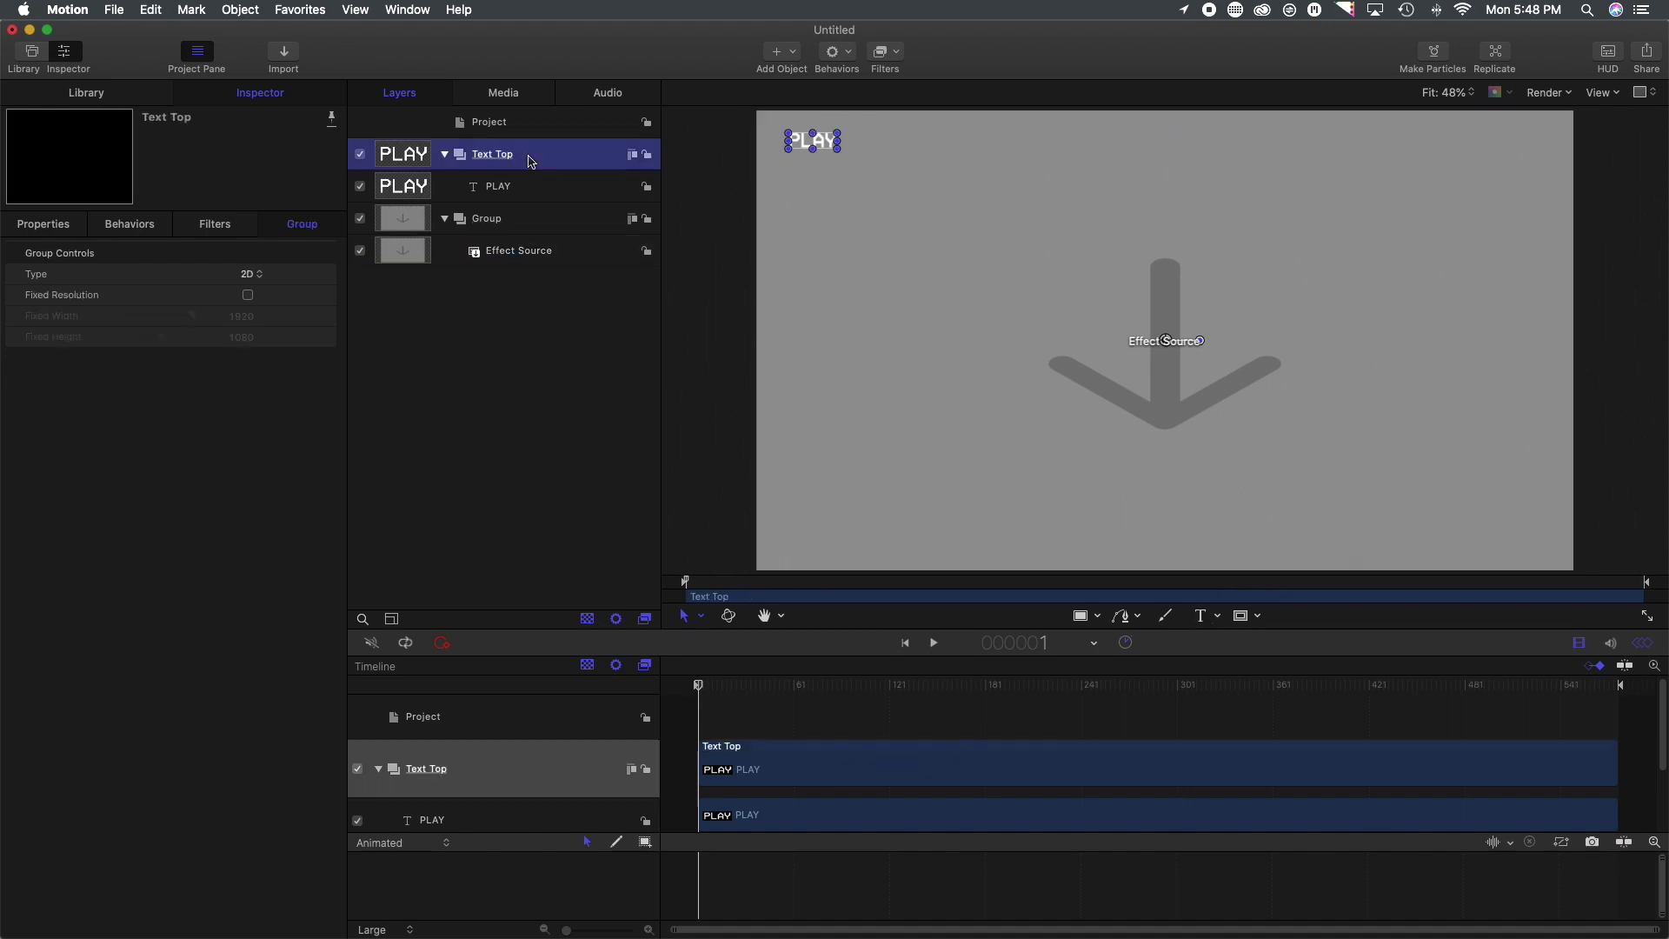
pyautogui.click(1200, 616)
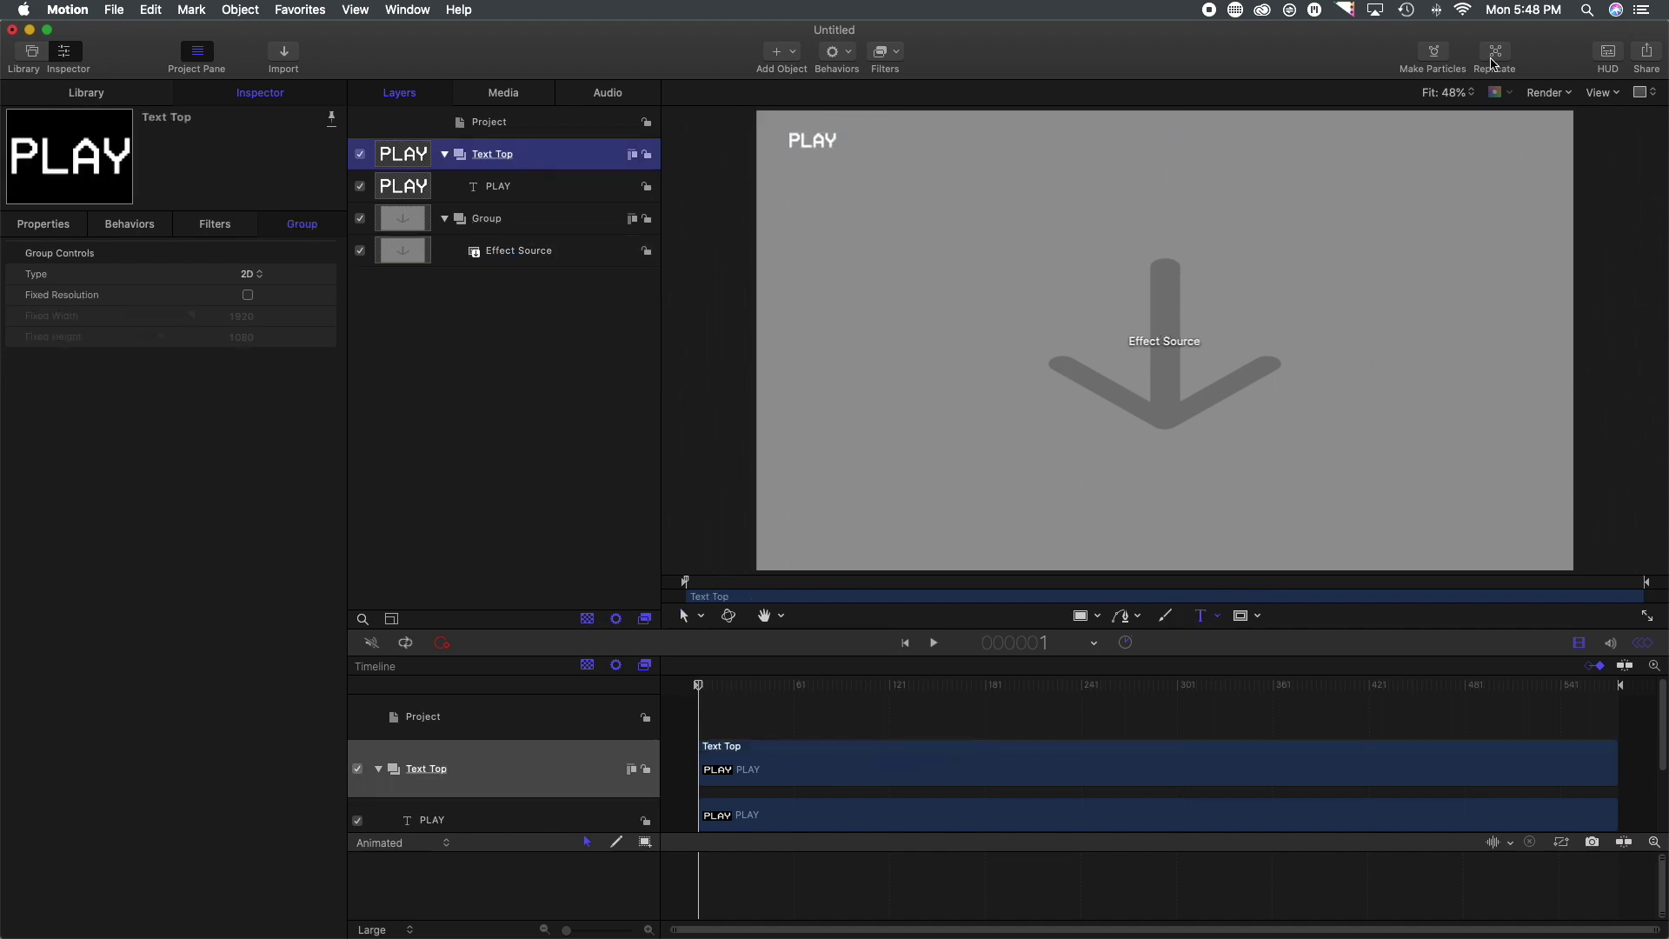
pyautogui.click(1427, 145)
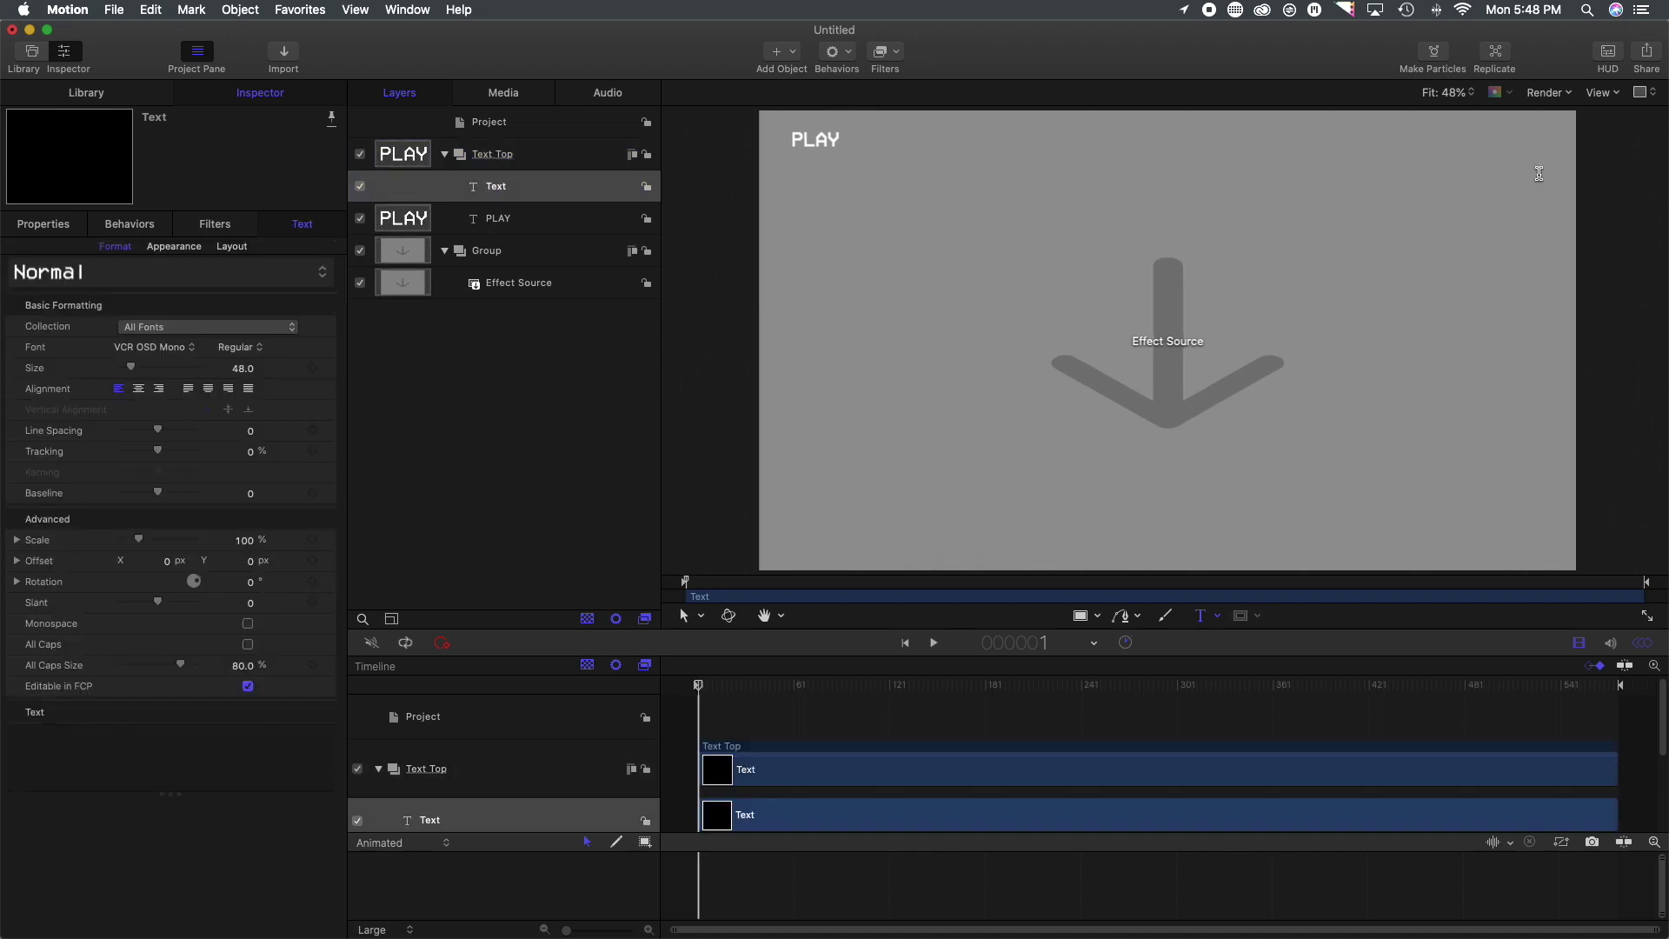
pyautogui.write('--:--')
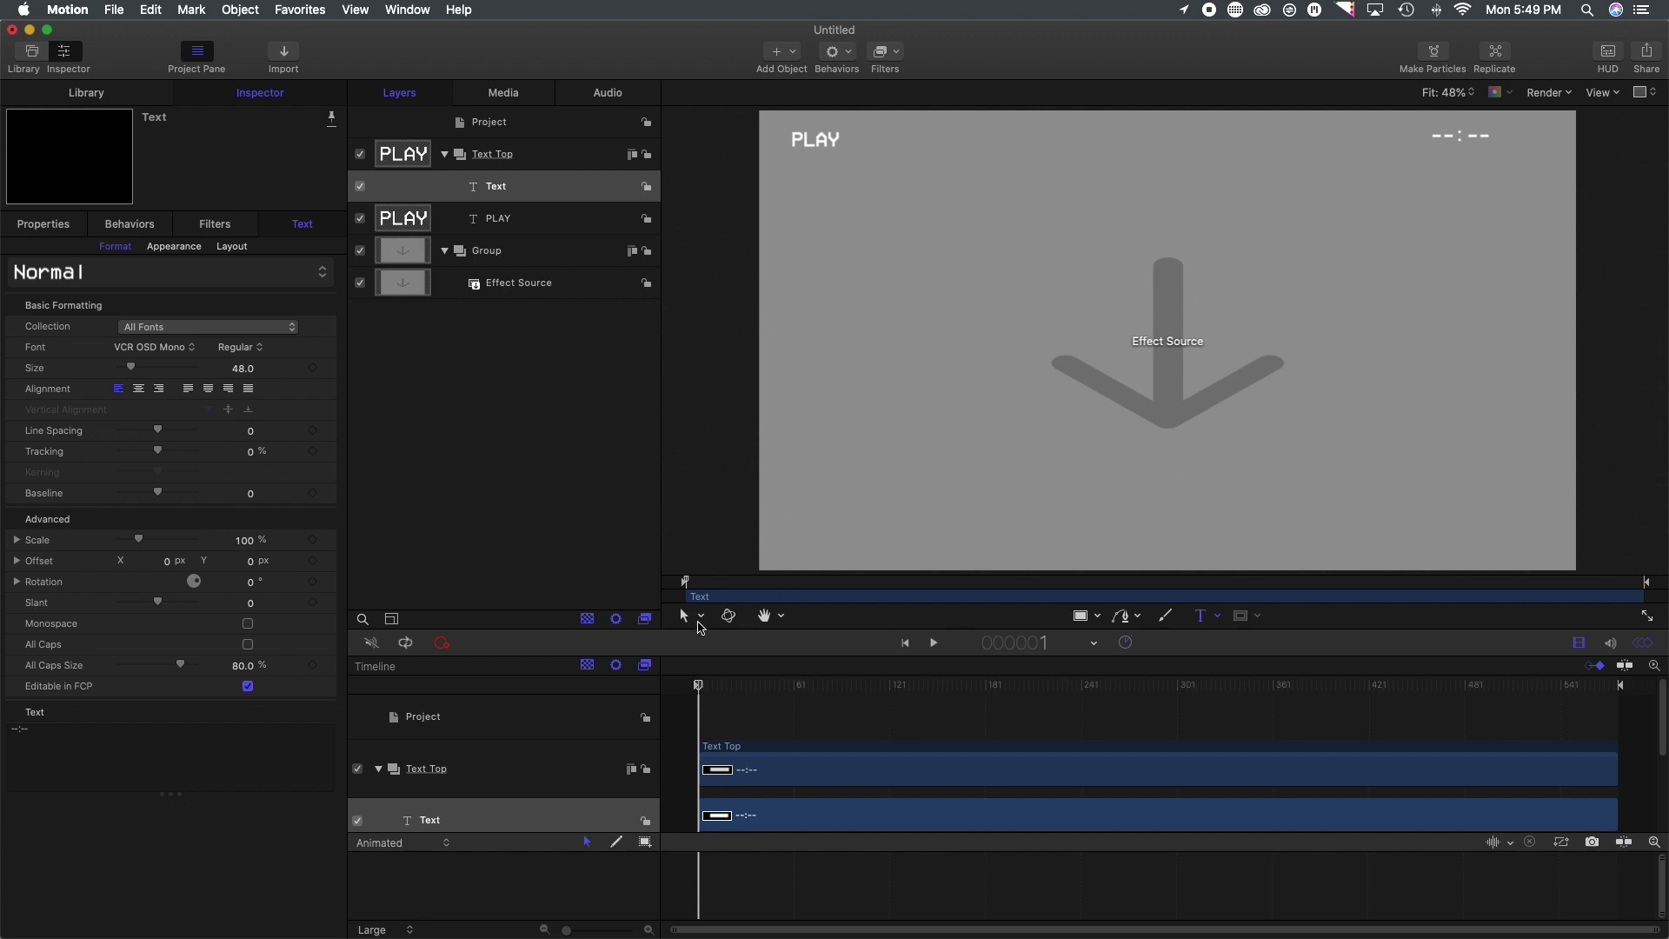
pyautogui.click(684, 616)
pyautogui.moveTo(1450, 139); pyautogui.dragTo(1502, 146)
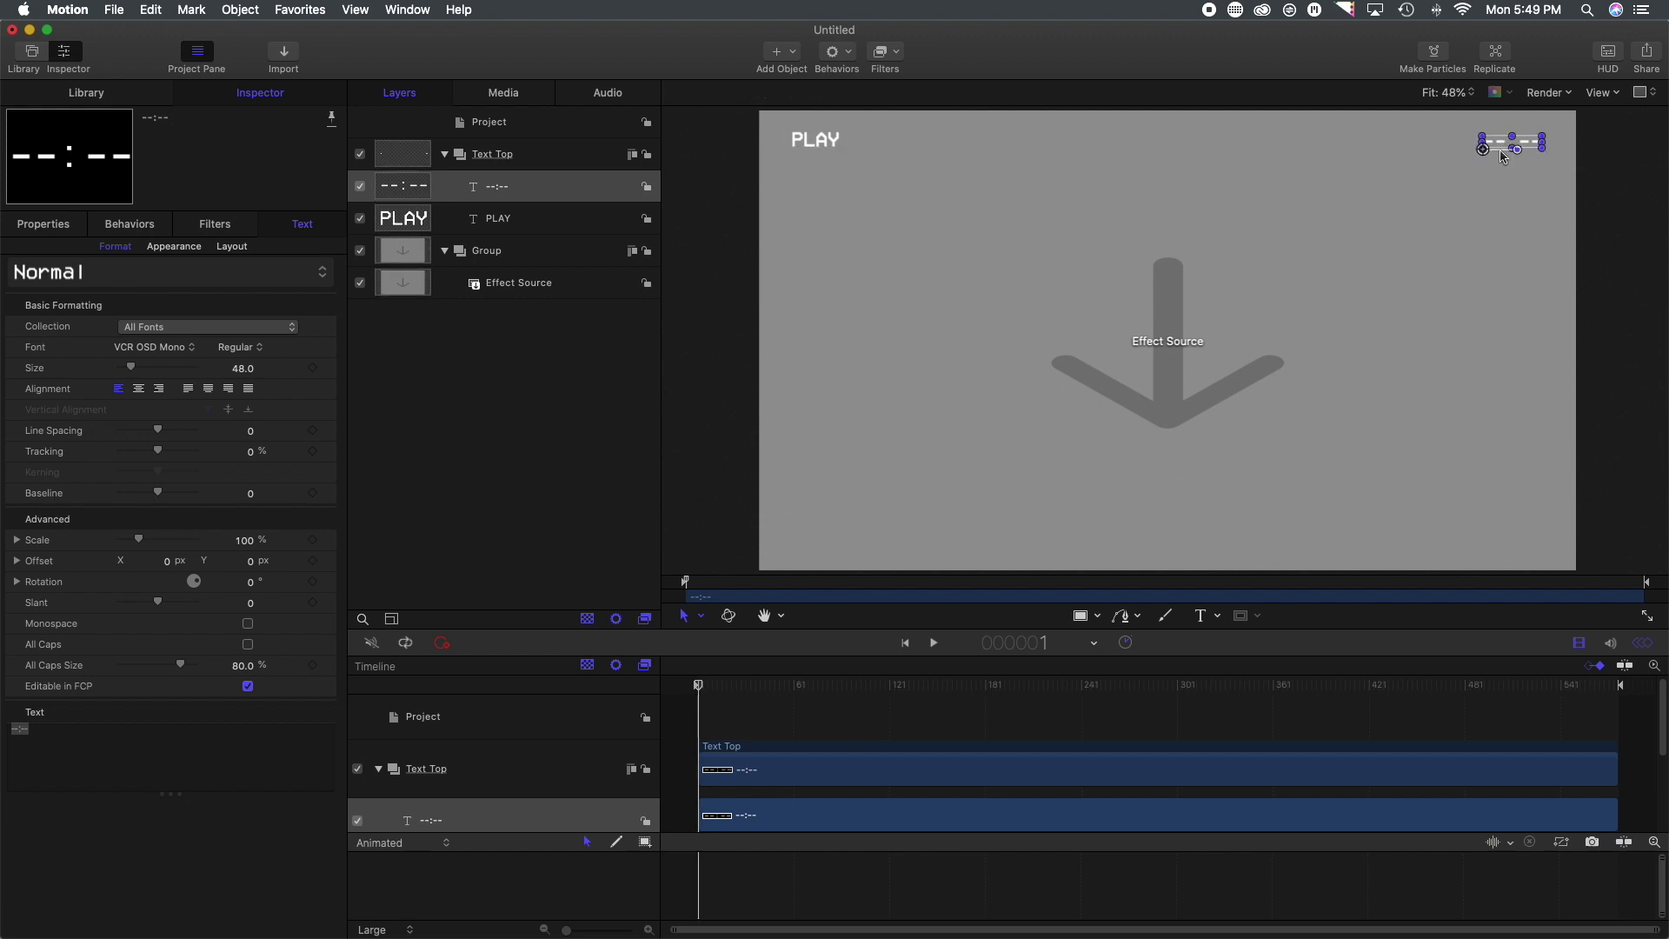
pyautogui.click(1388, 275)
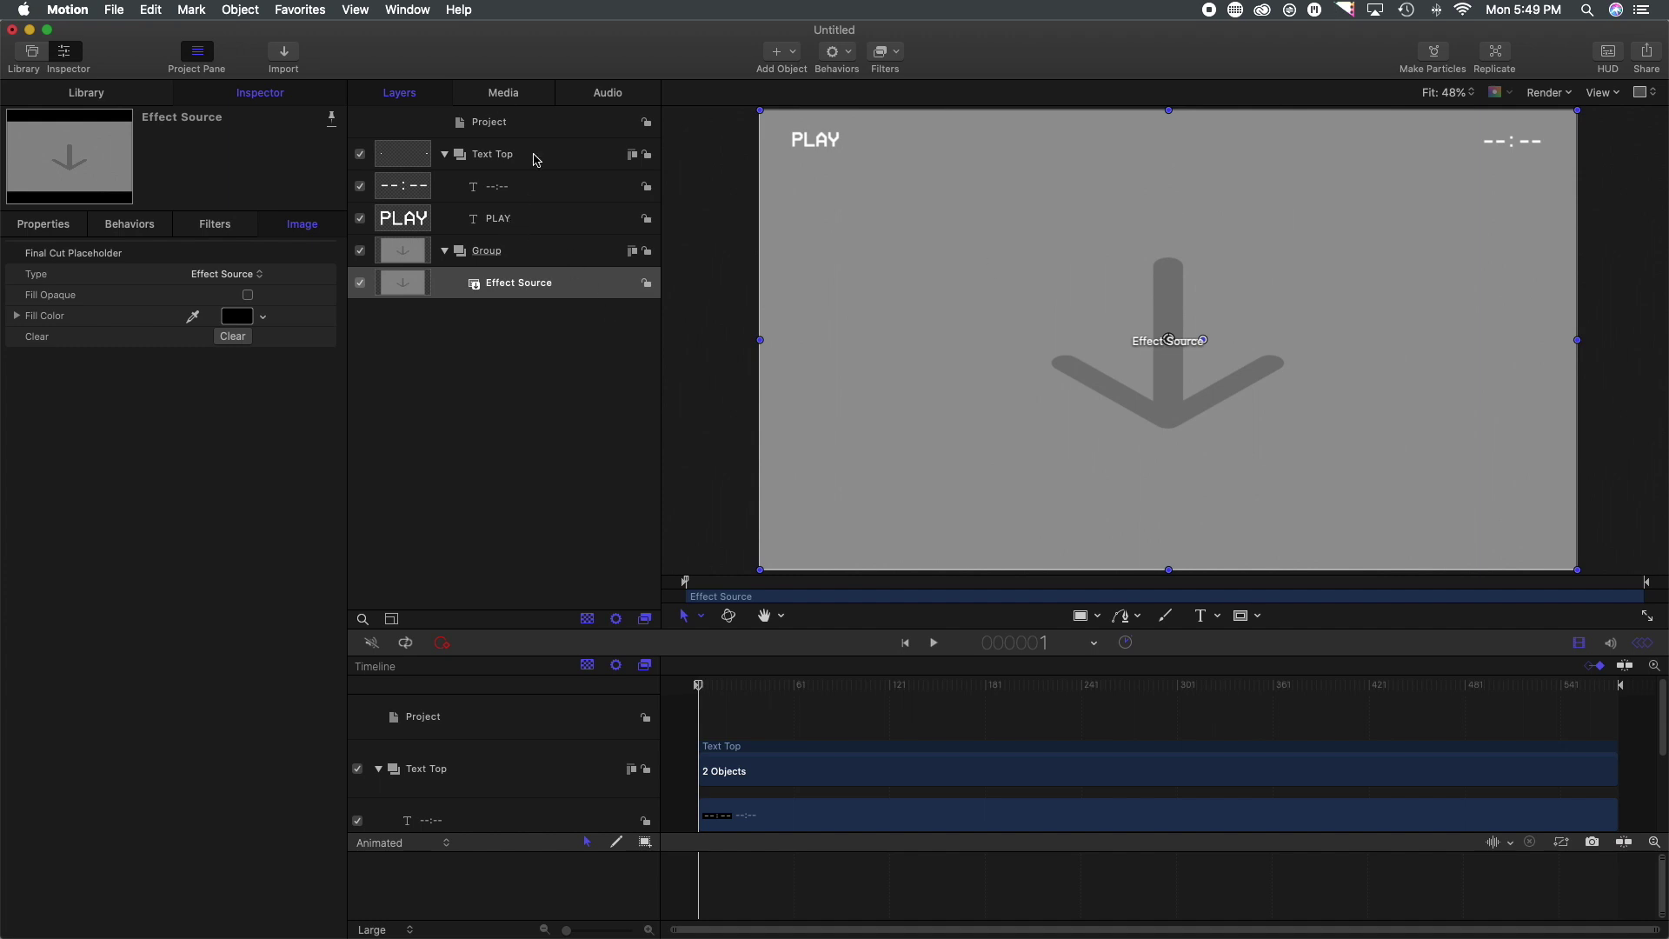
# Step: Add another empty group above Text Top and rename it 'Timecode'
pyautogui.click(503, 124)
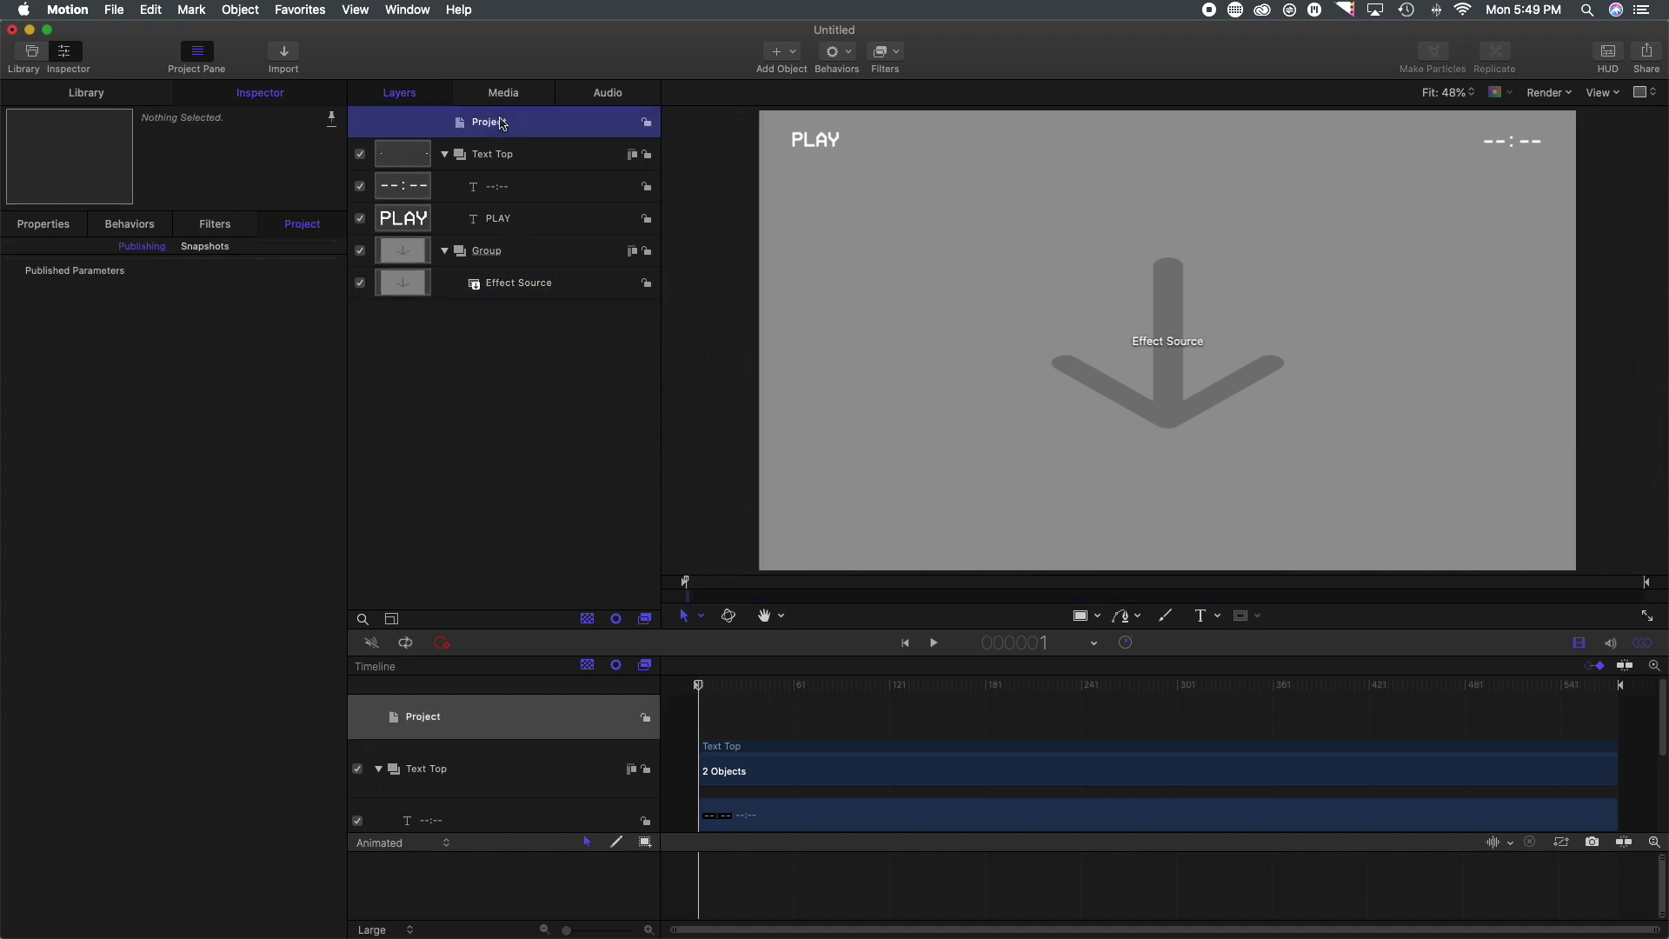
pyautogui.click(796, 54)
pyautogui.click(807, 76)
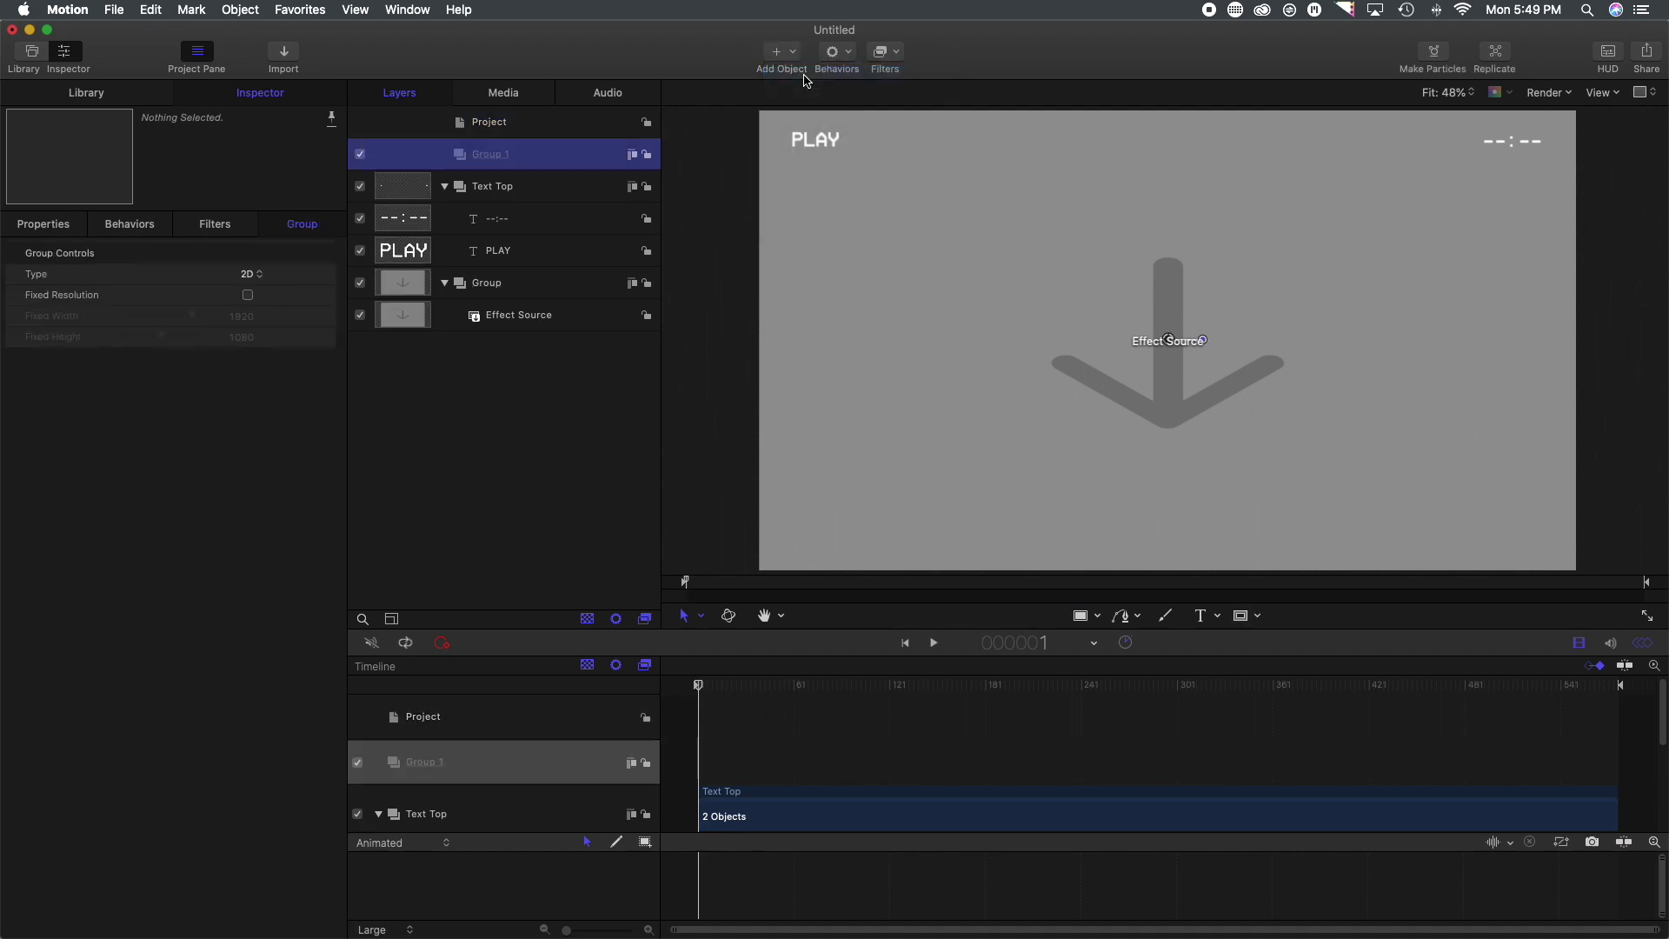
pyautogui.doubleClick(513, 156)
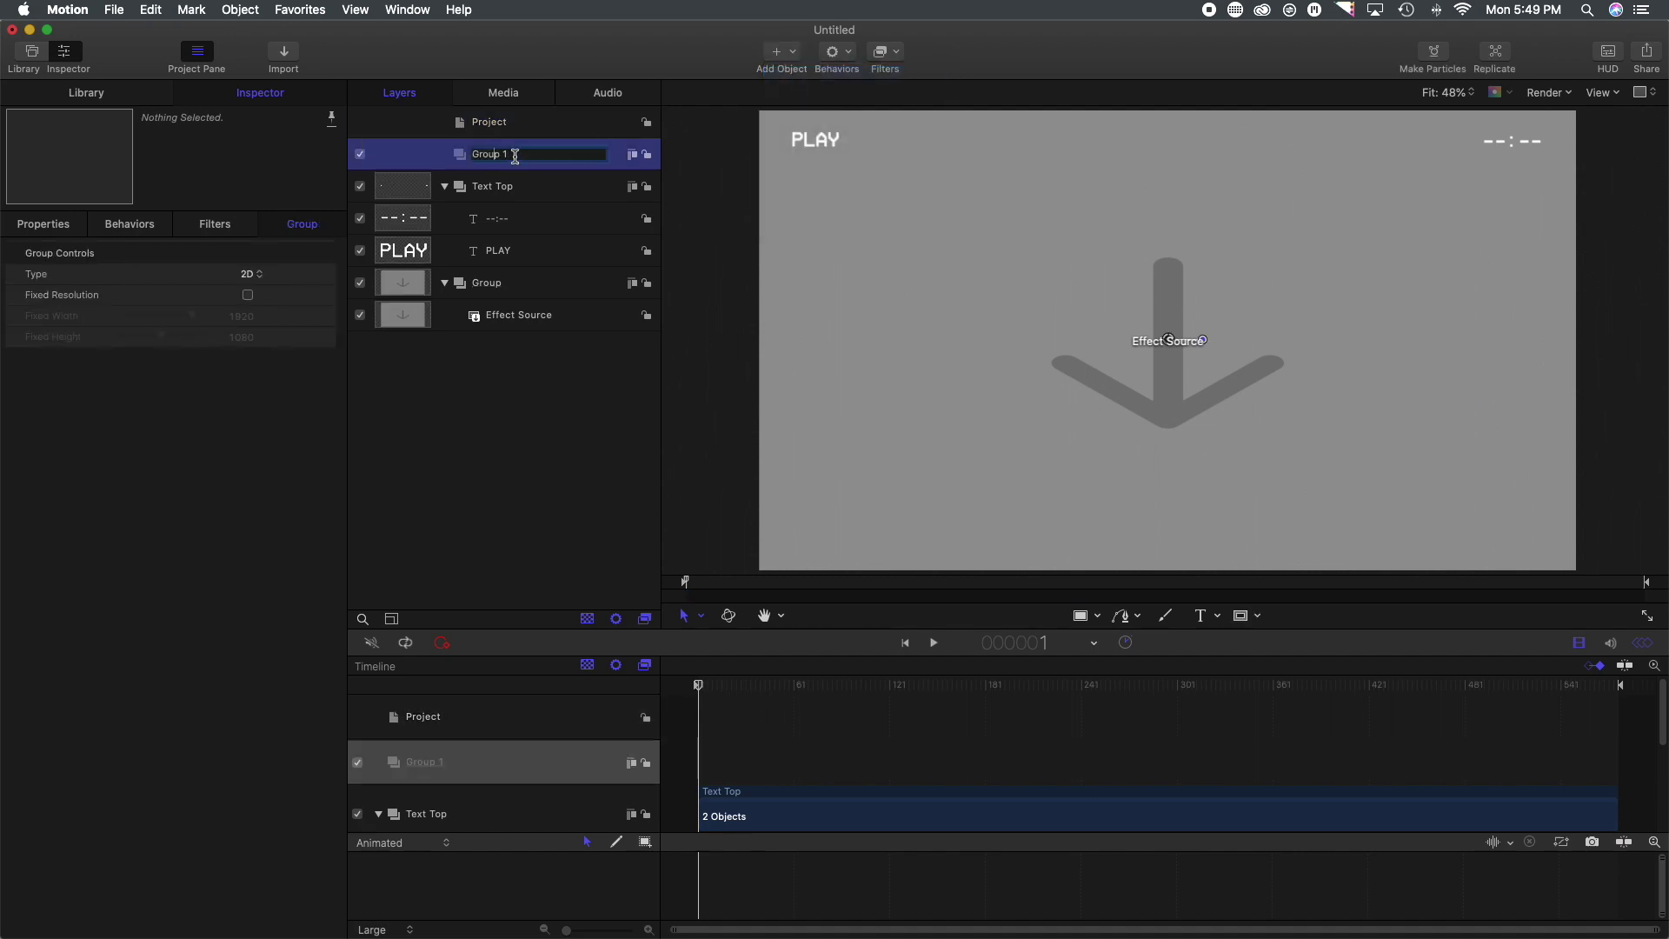
pyautogui.press('super+a')
pyautogui.write('Timecode')
pyautogui.press('Return')
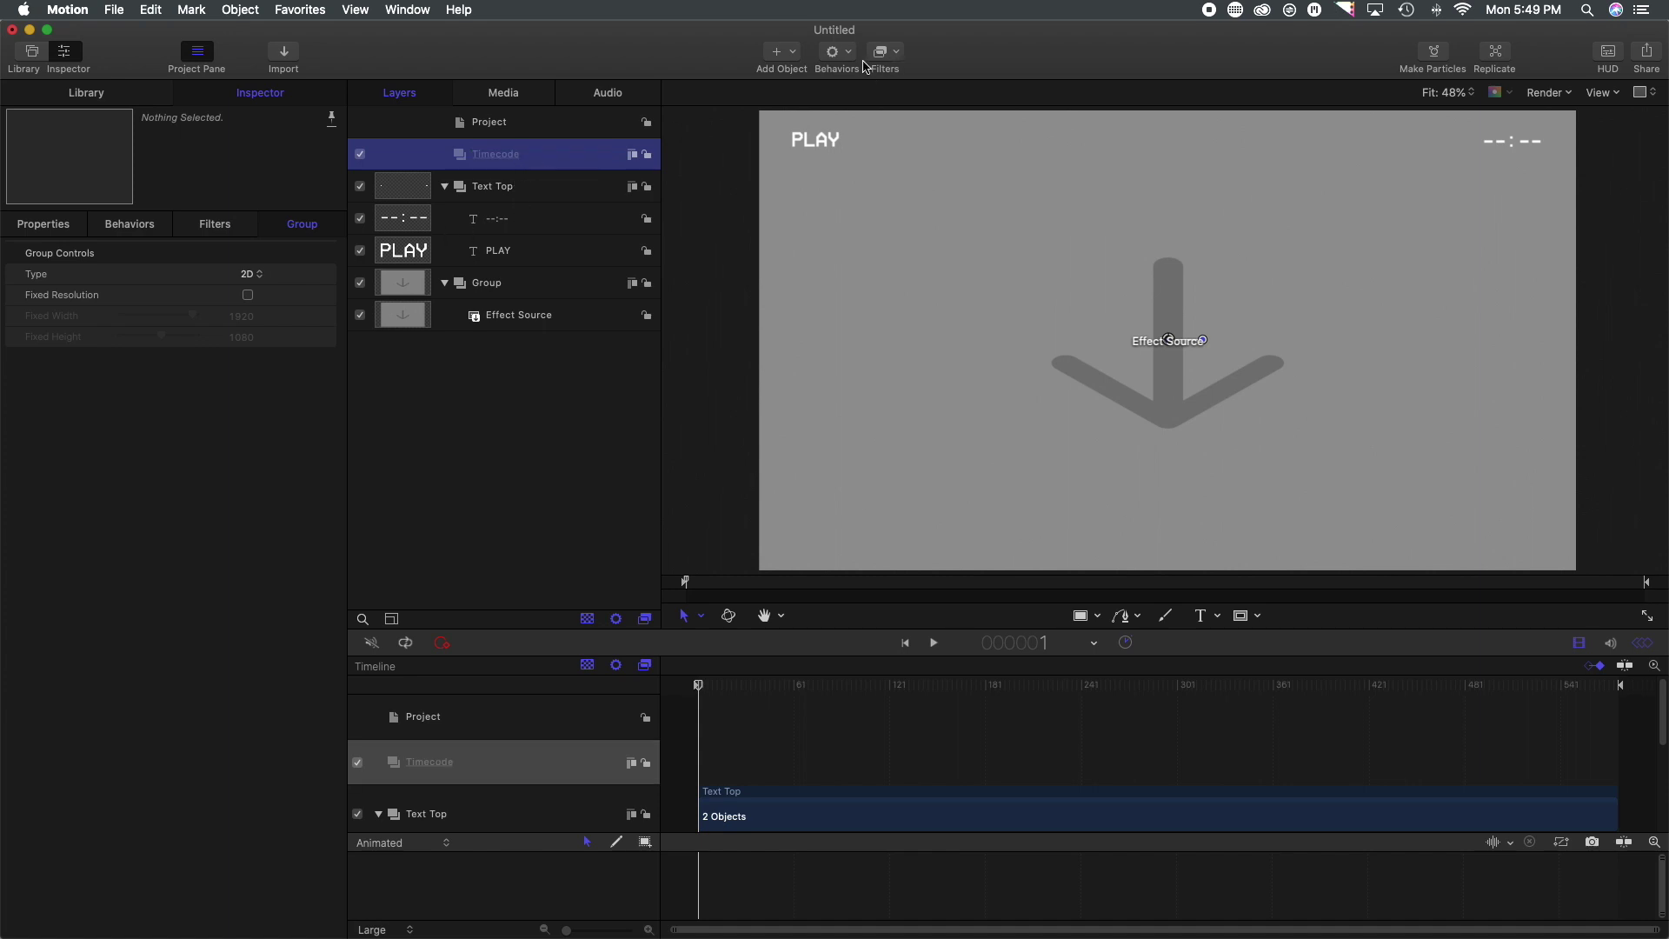
# Step: Add a Timecode text generator to the Timecode group and move it to the lower left
pyautogui.click(797, 60)
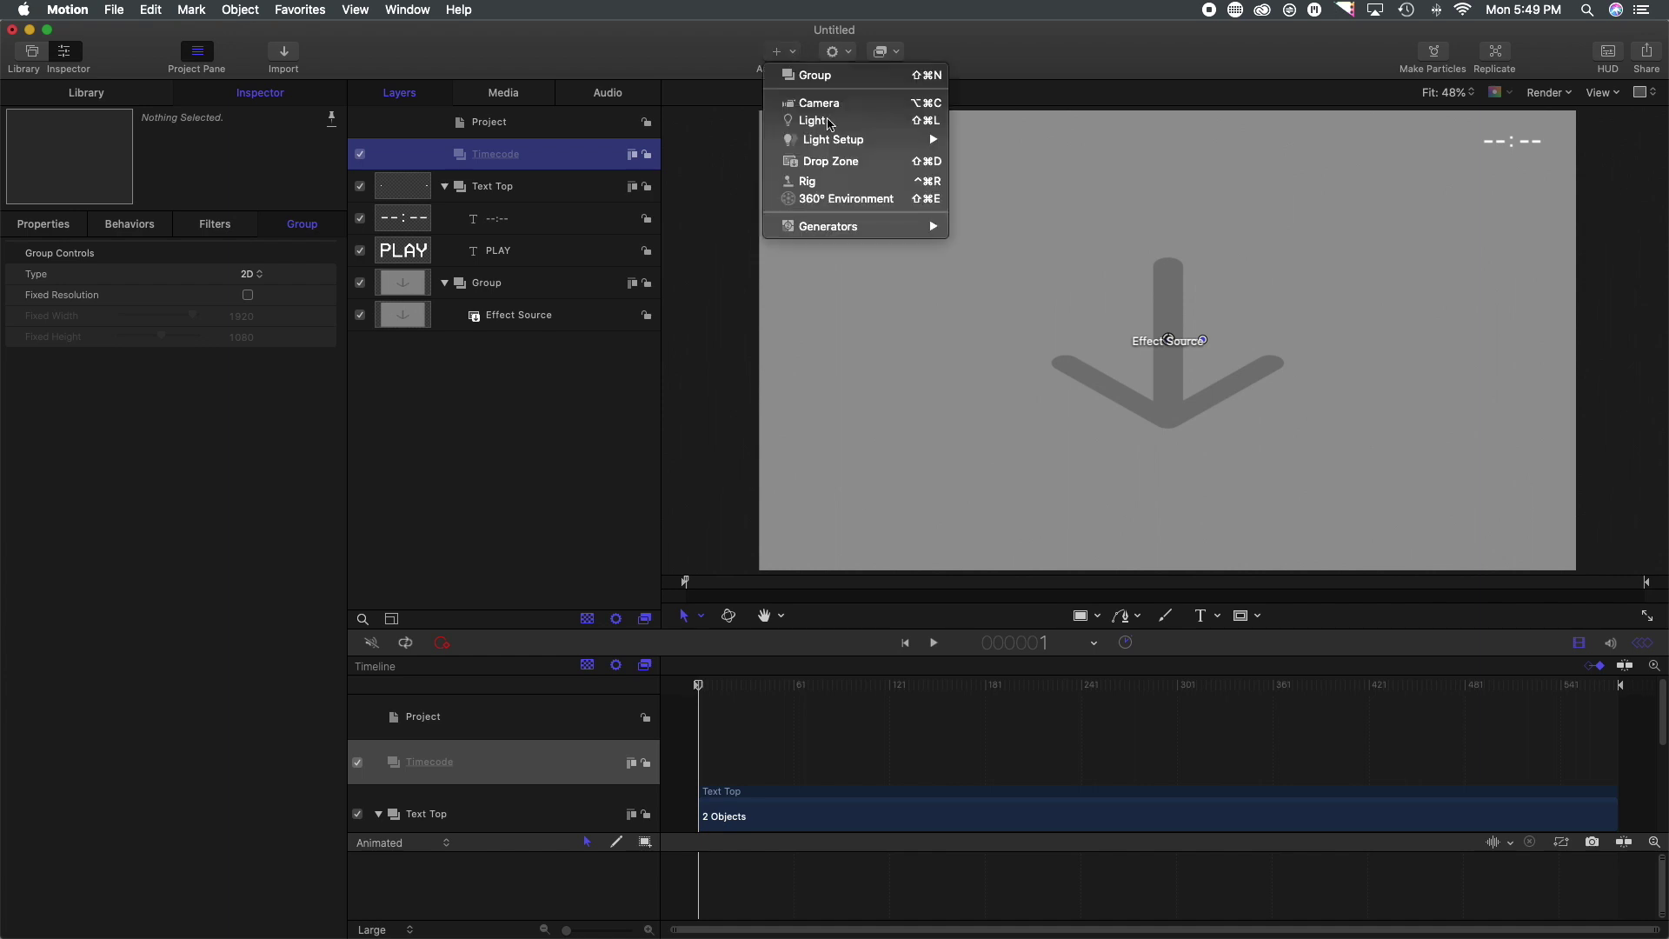
pyautogui.moveTo(852, 228)
pyautogui.moveTo(999, 309)
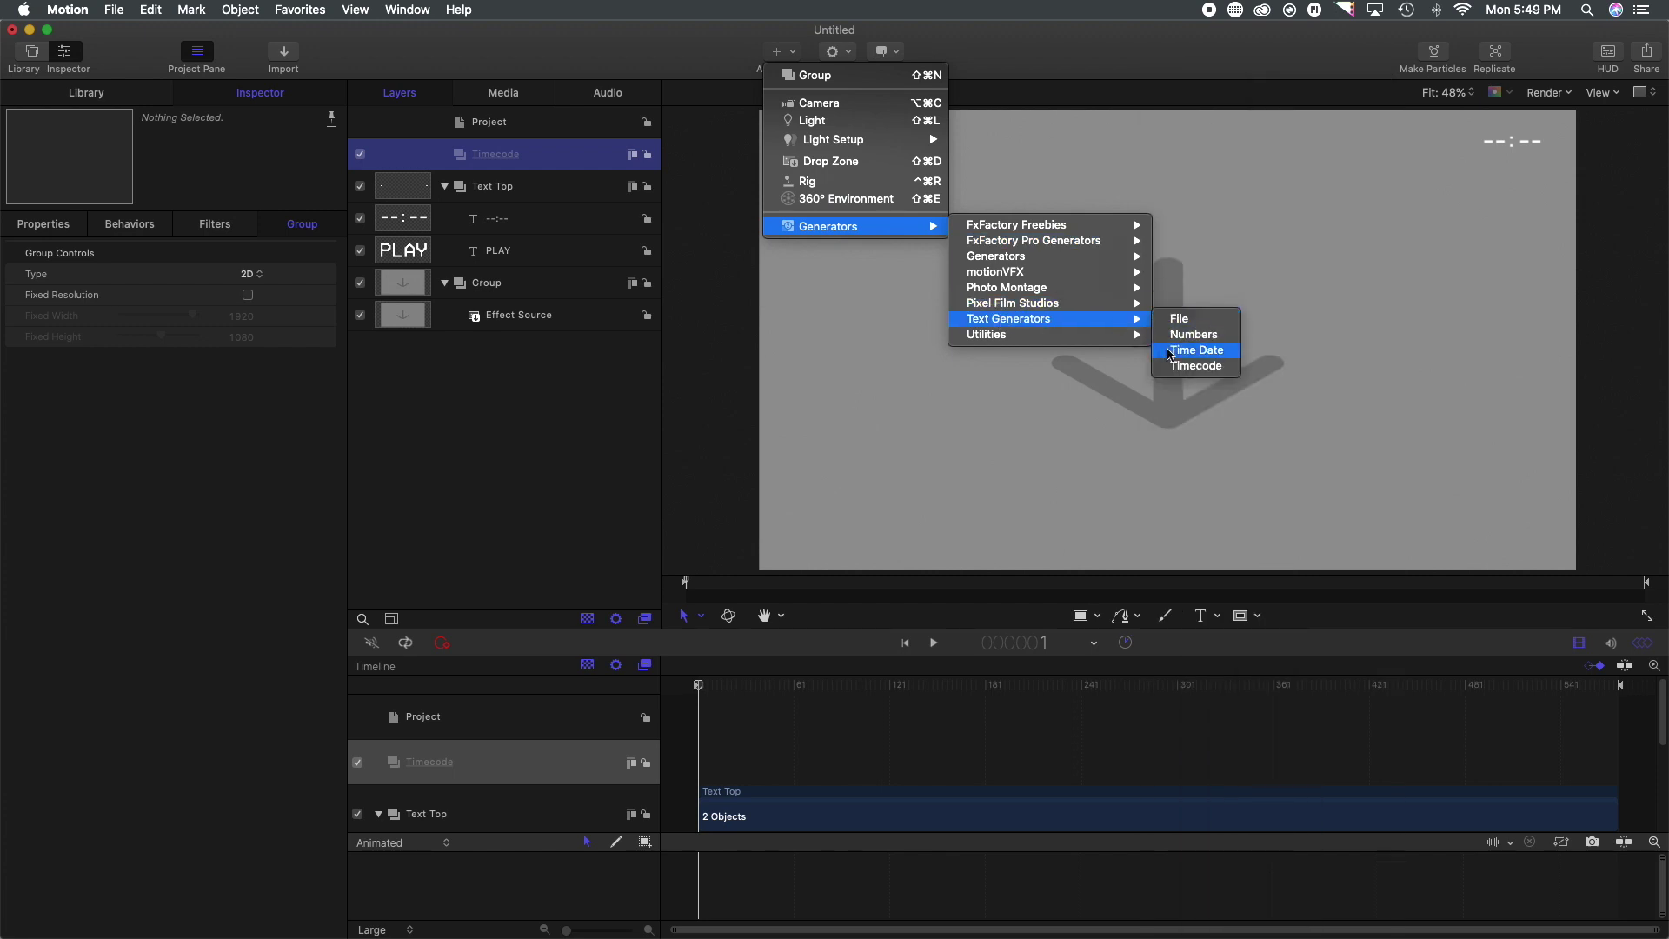
pyautogui.click(1181, 368)
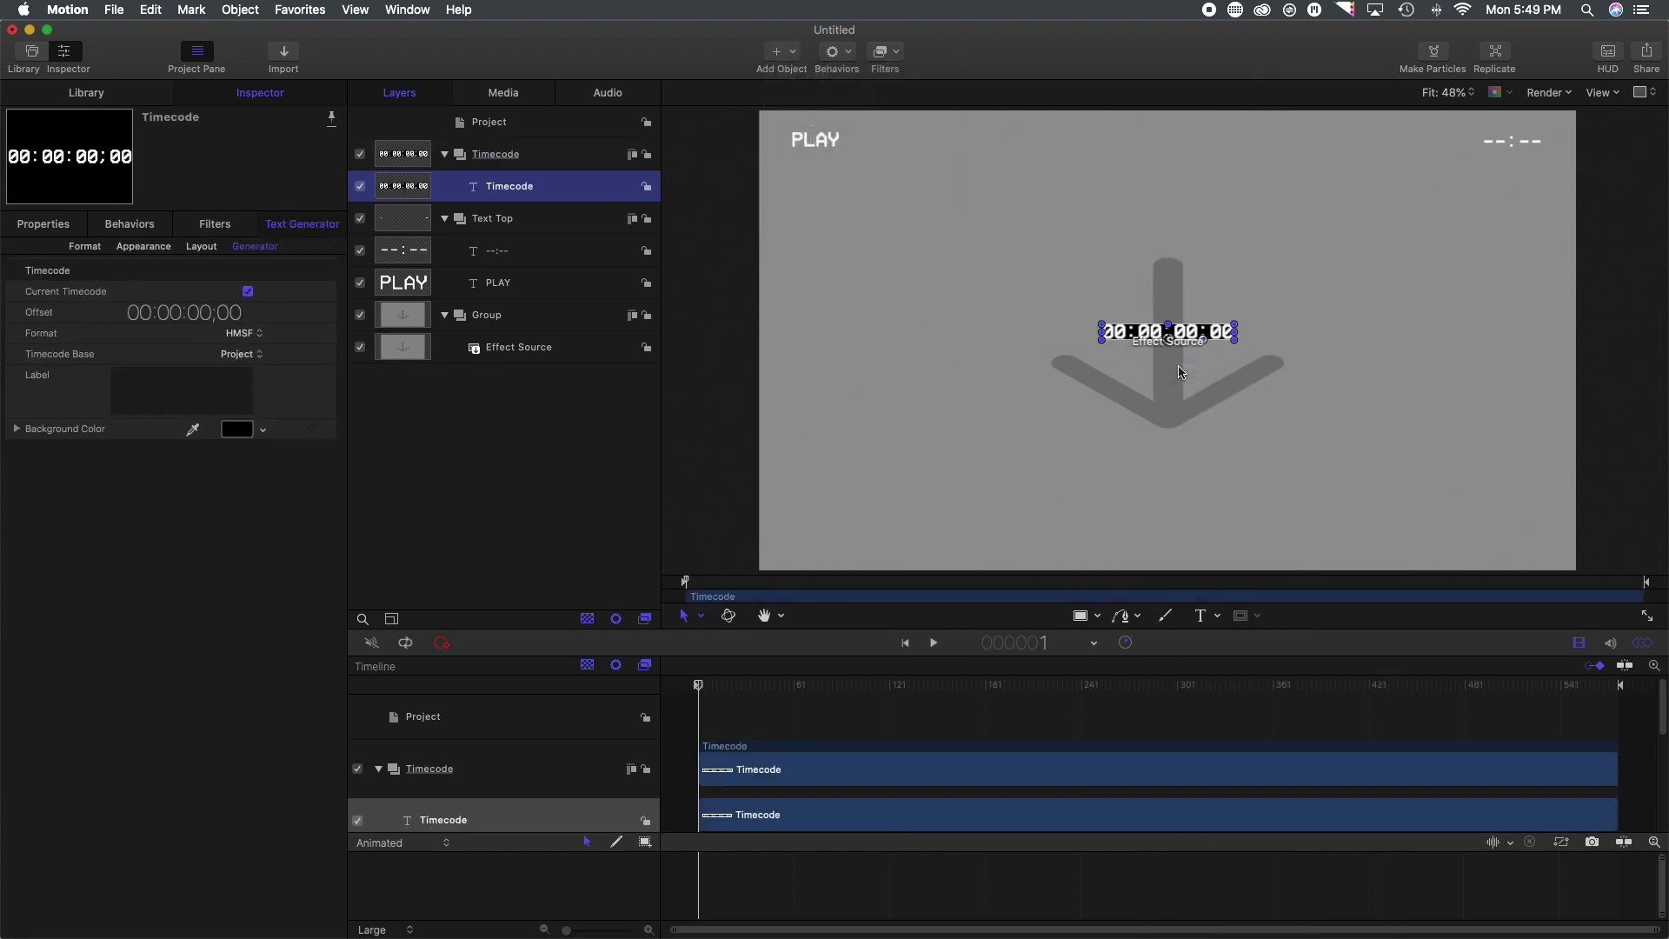
pyautogui.moveTo(1140, 337); pyautogui.dragTo(835, 536)
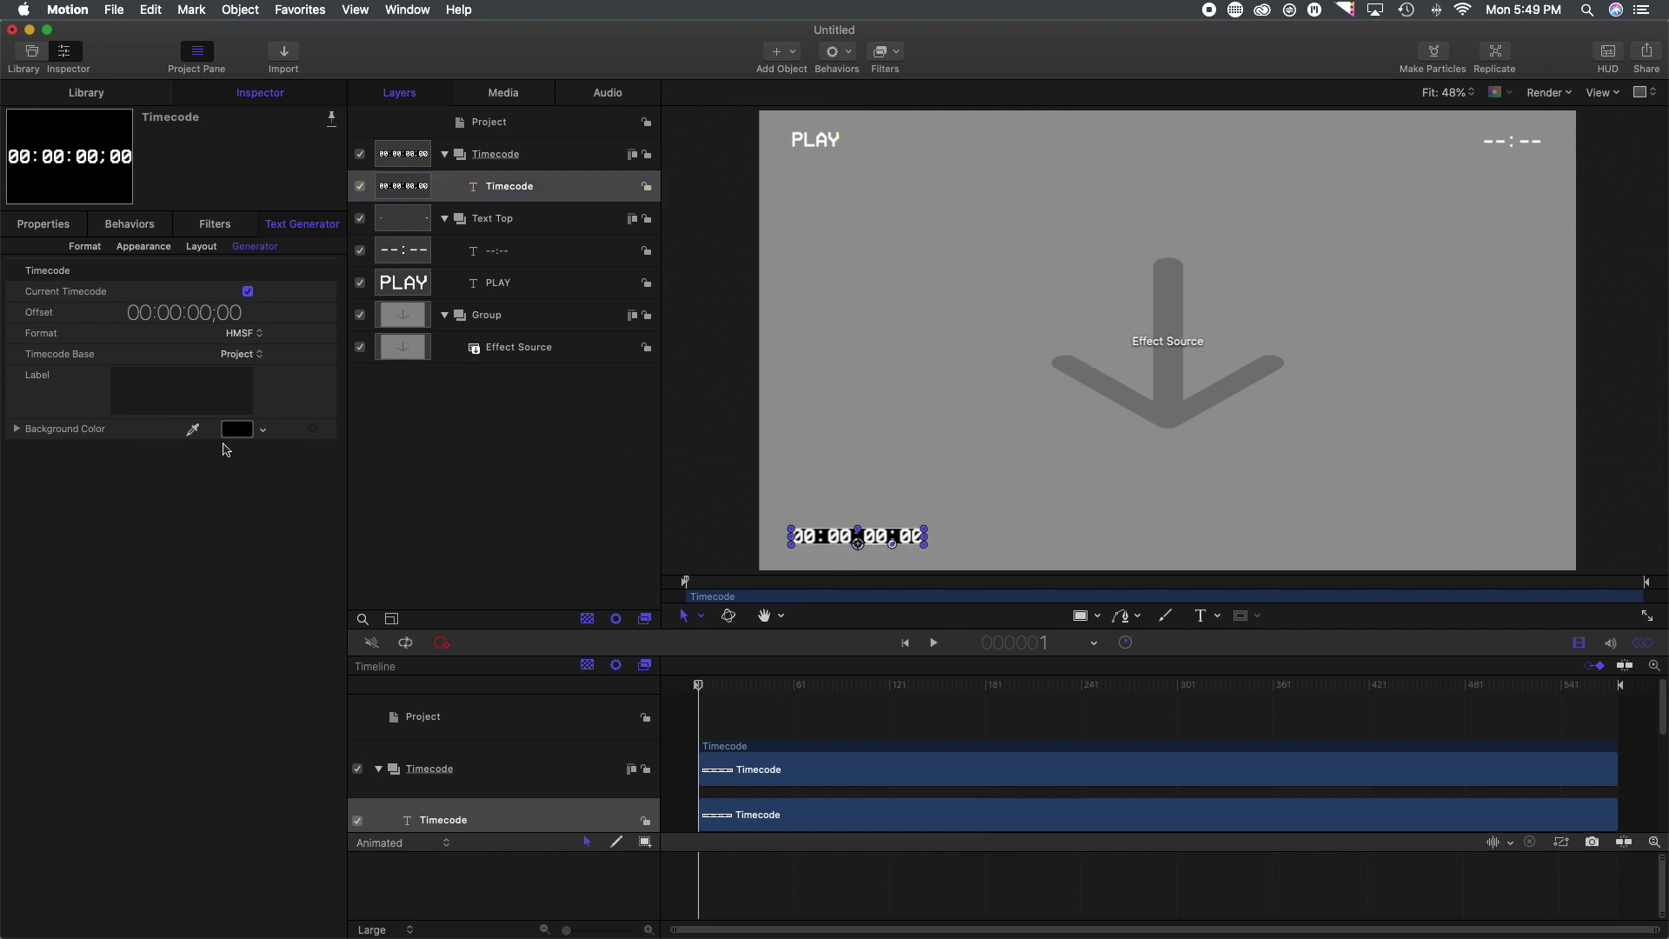
# Step: Set the timecode's Background Color opacity to 0
pyautogui.click(16, 431)
pyautogui.moveTo(197, 514); pyautogui.dragTo(119, 513)
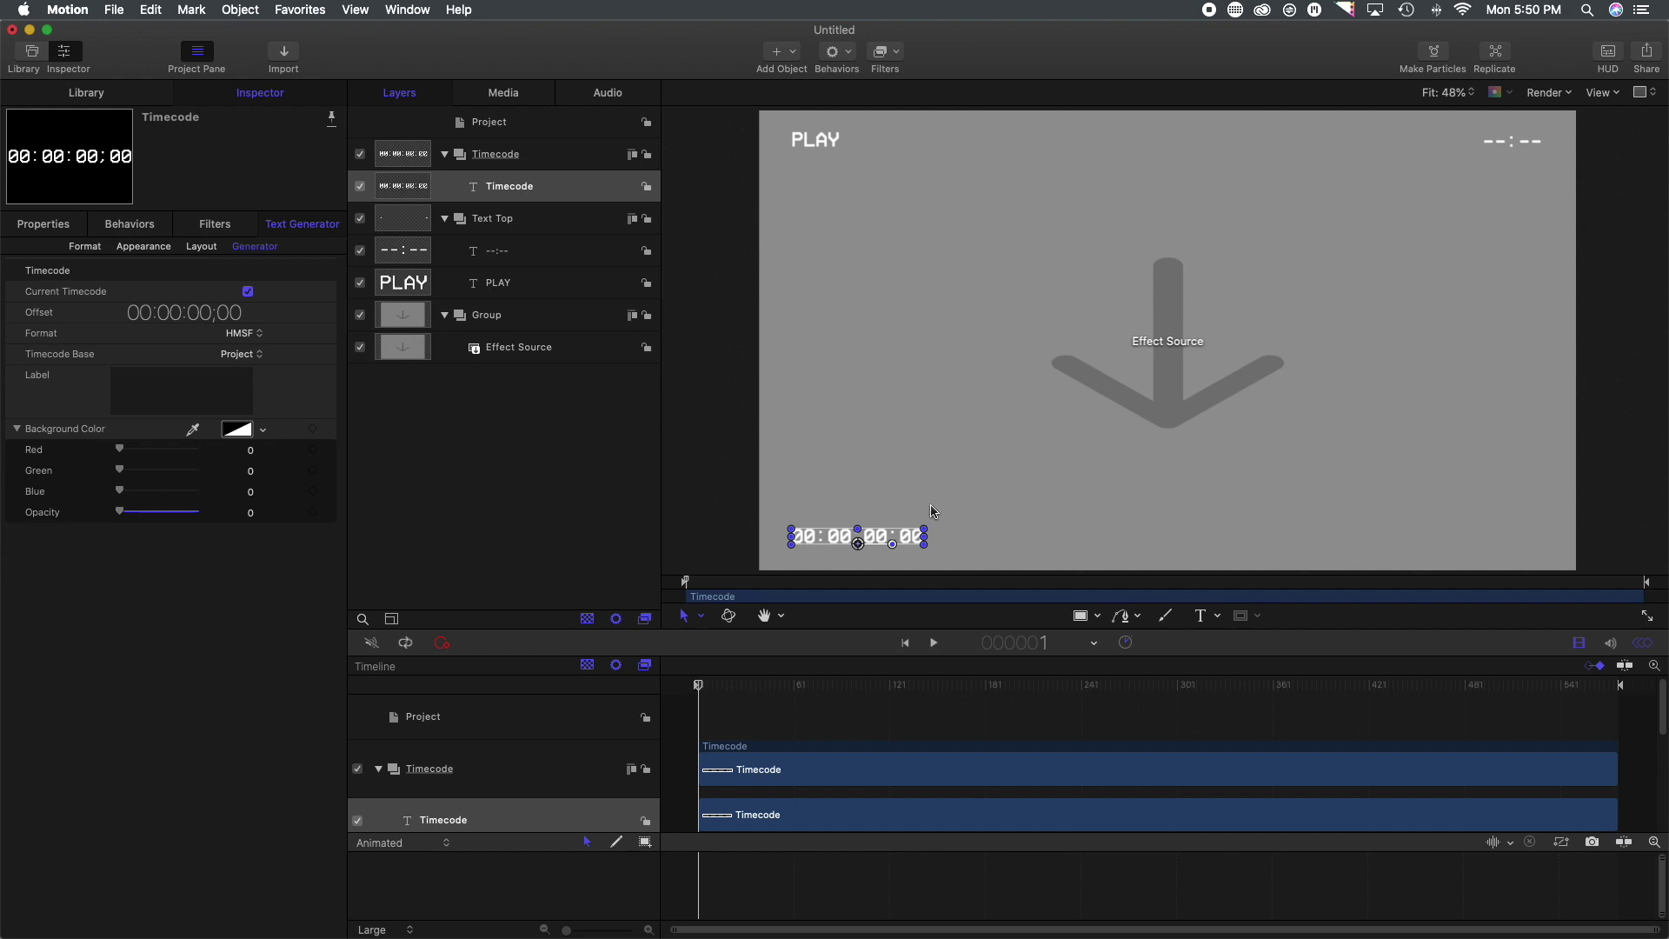
pyautogui.click(477, 177)
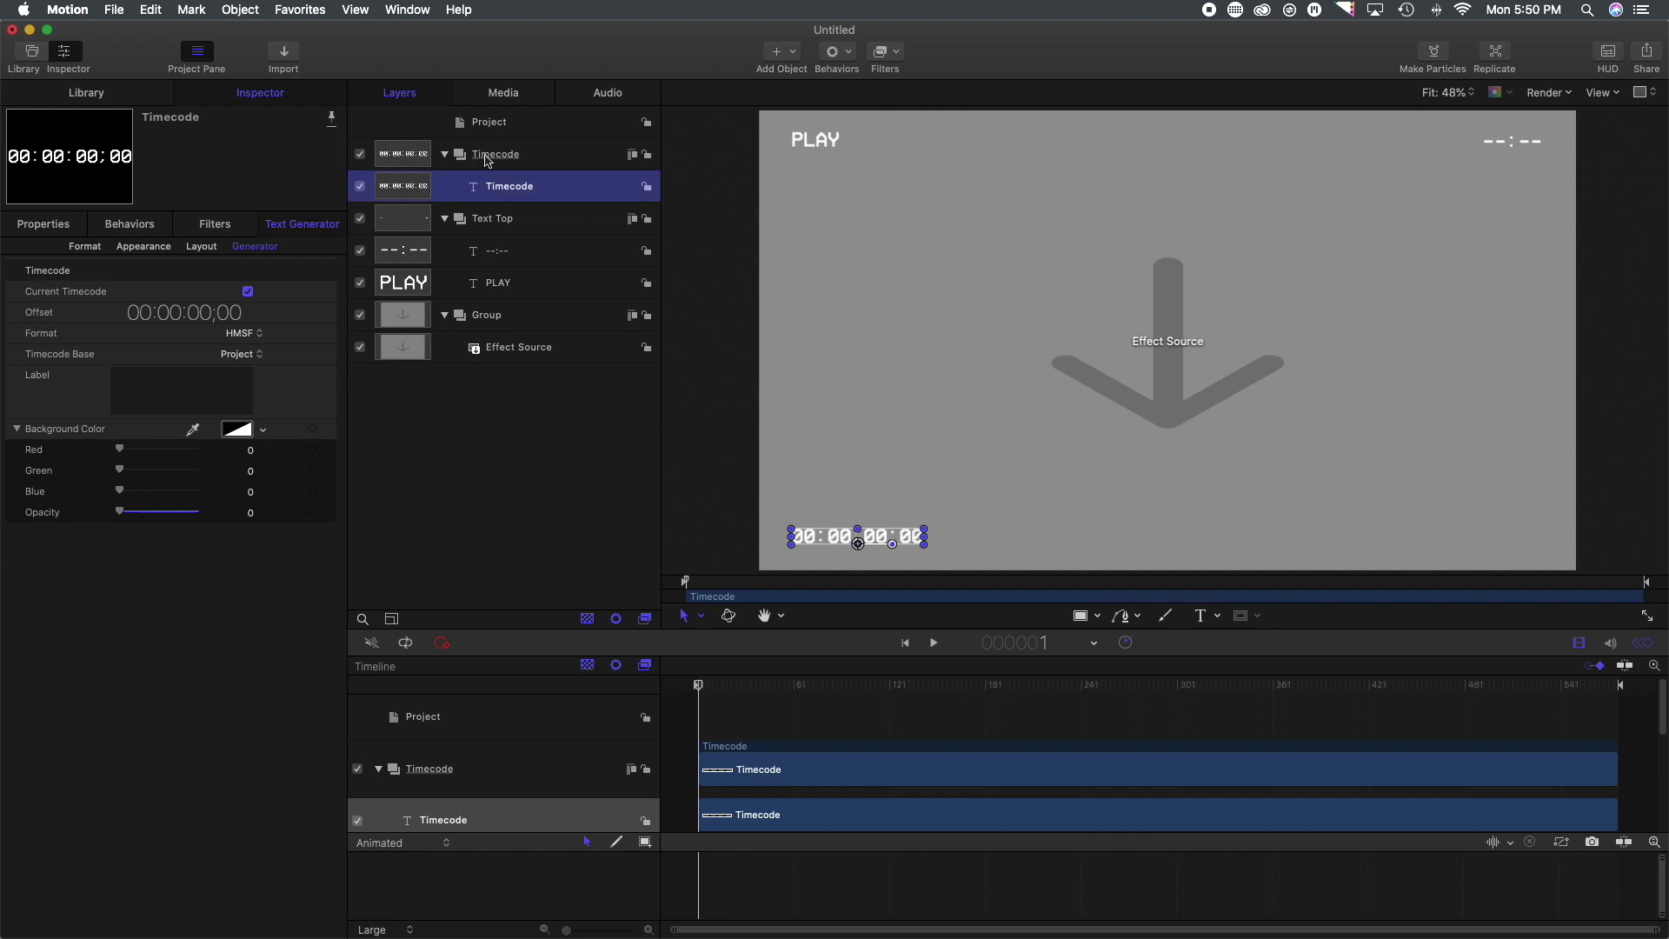
pyautogui.click(488, 158)
# Step: Draw an inverted Rectangle Mask over the timecode's frame digits to hide them
pyautogui.click(1258, 616)
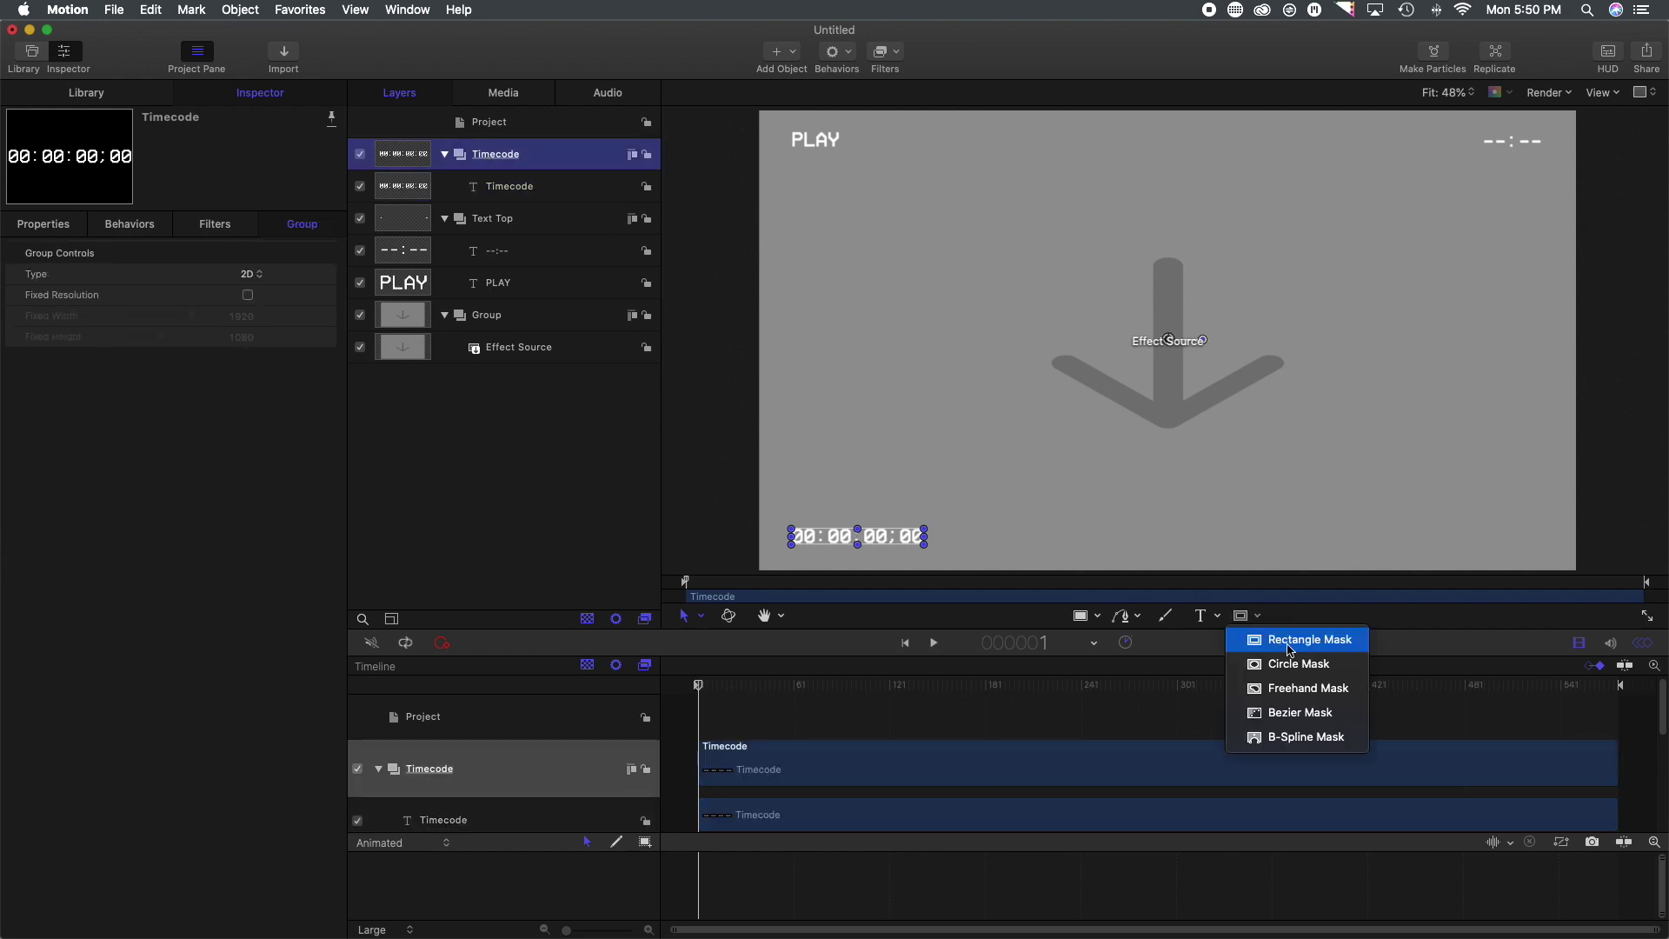
pyautogui.click(1295, 648)
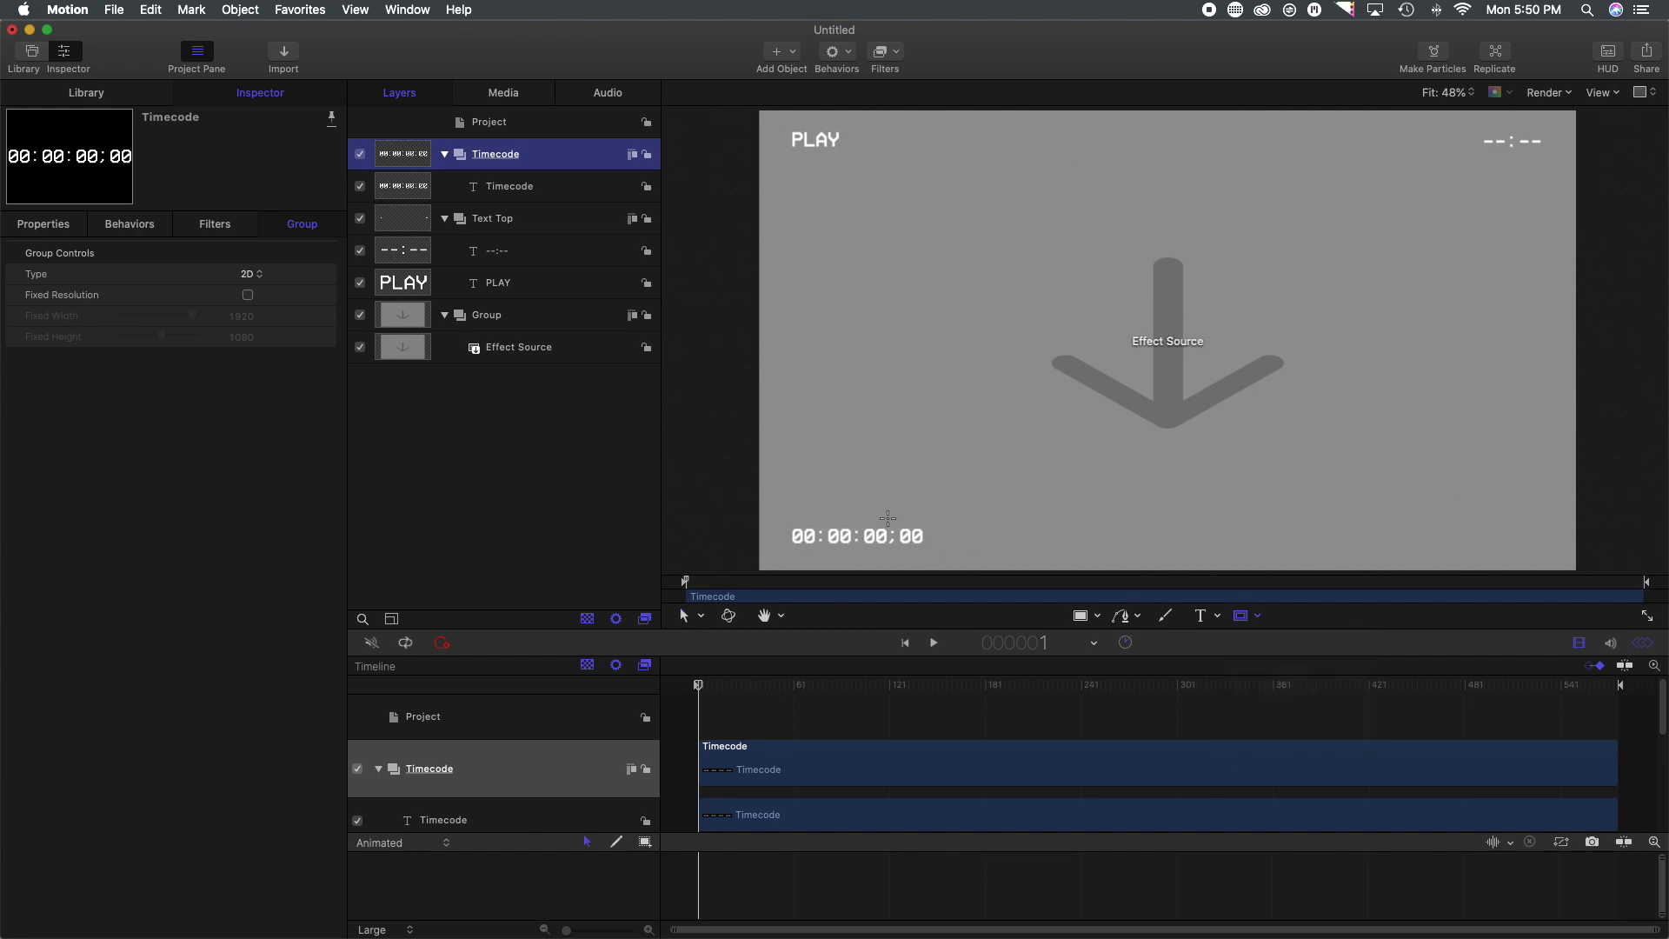
pyautogui.moveTo(887, 518); pyautogui.dragTo(929, 555)
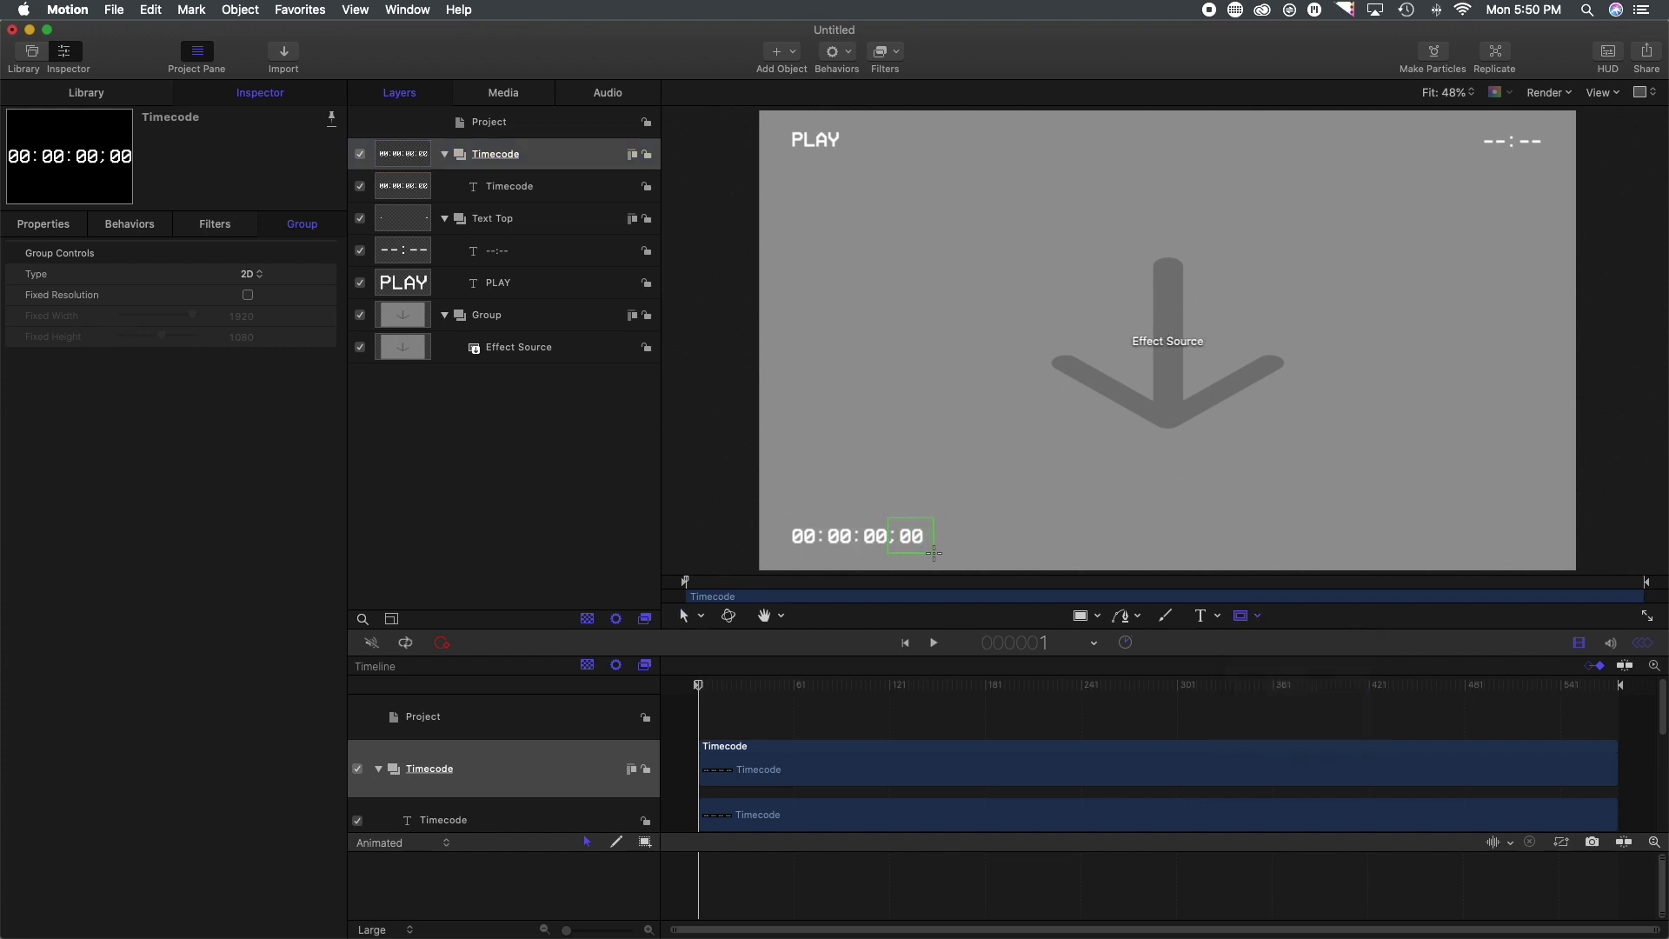
pyautogui.moveTo(931, 551); pyautogui.dragTo(931, 553)
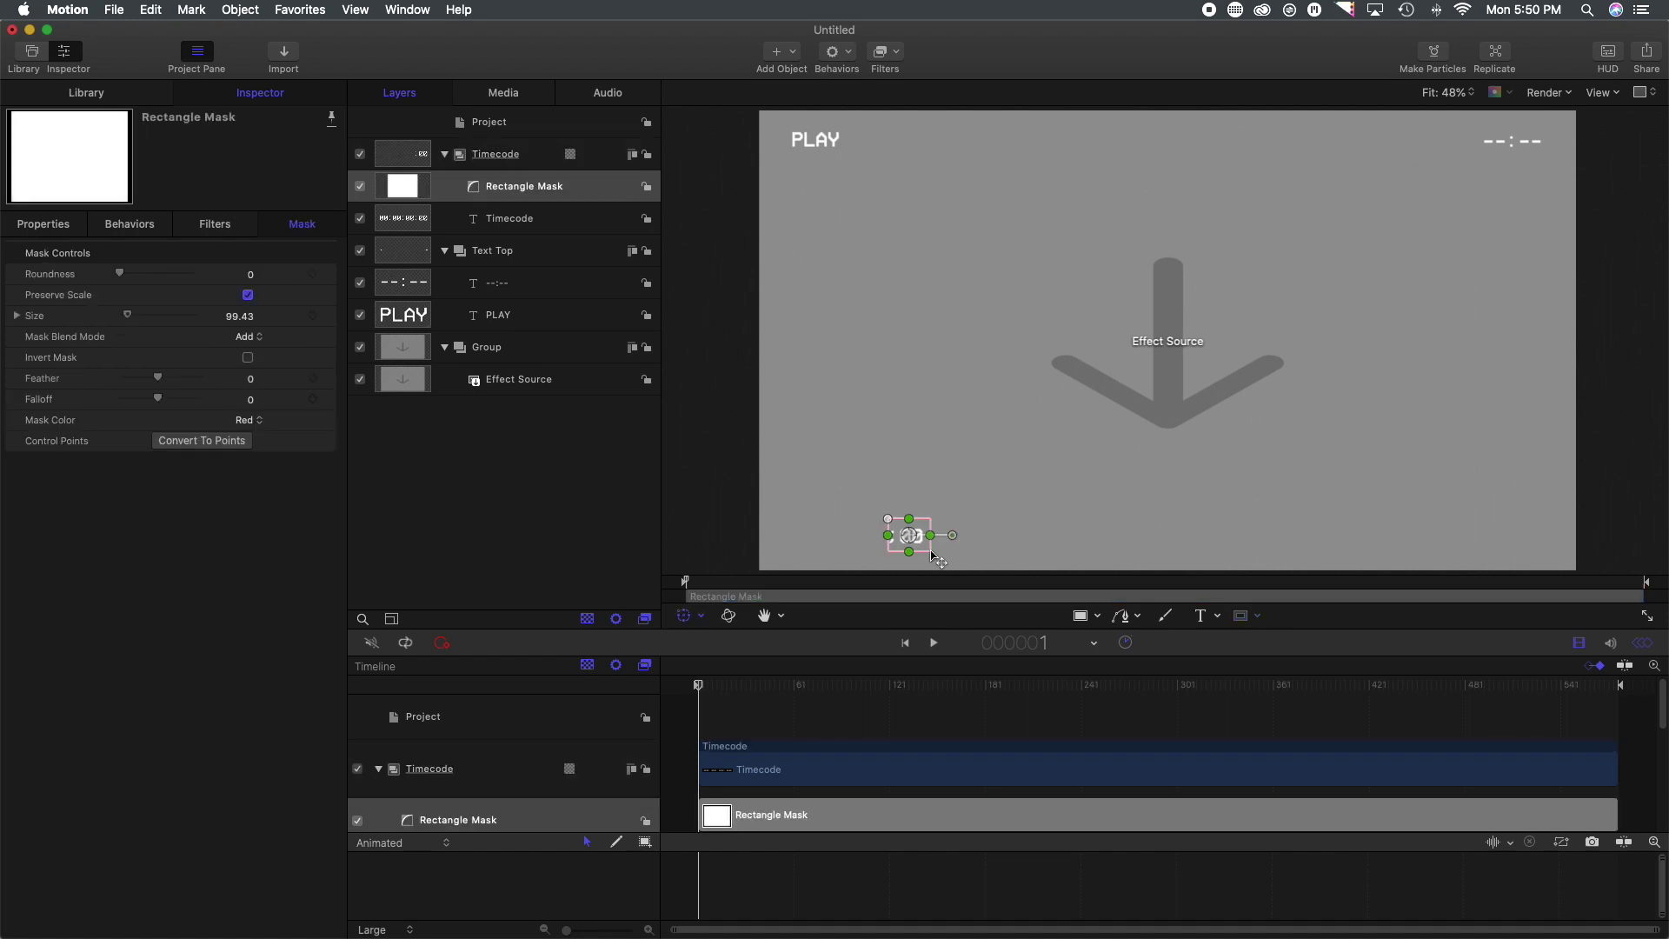
pyautogui.click(248, 358)
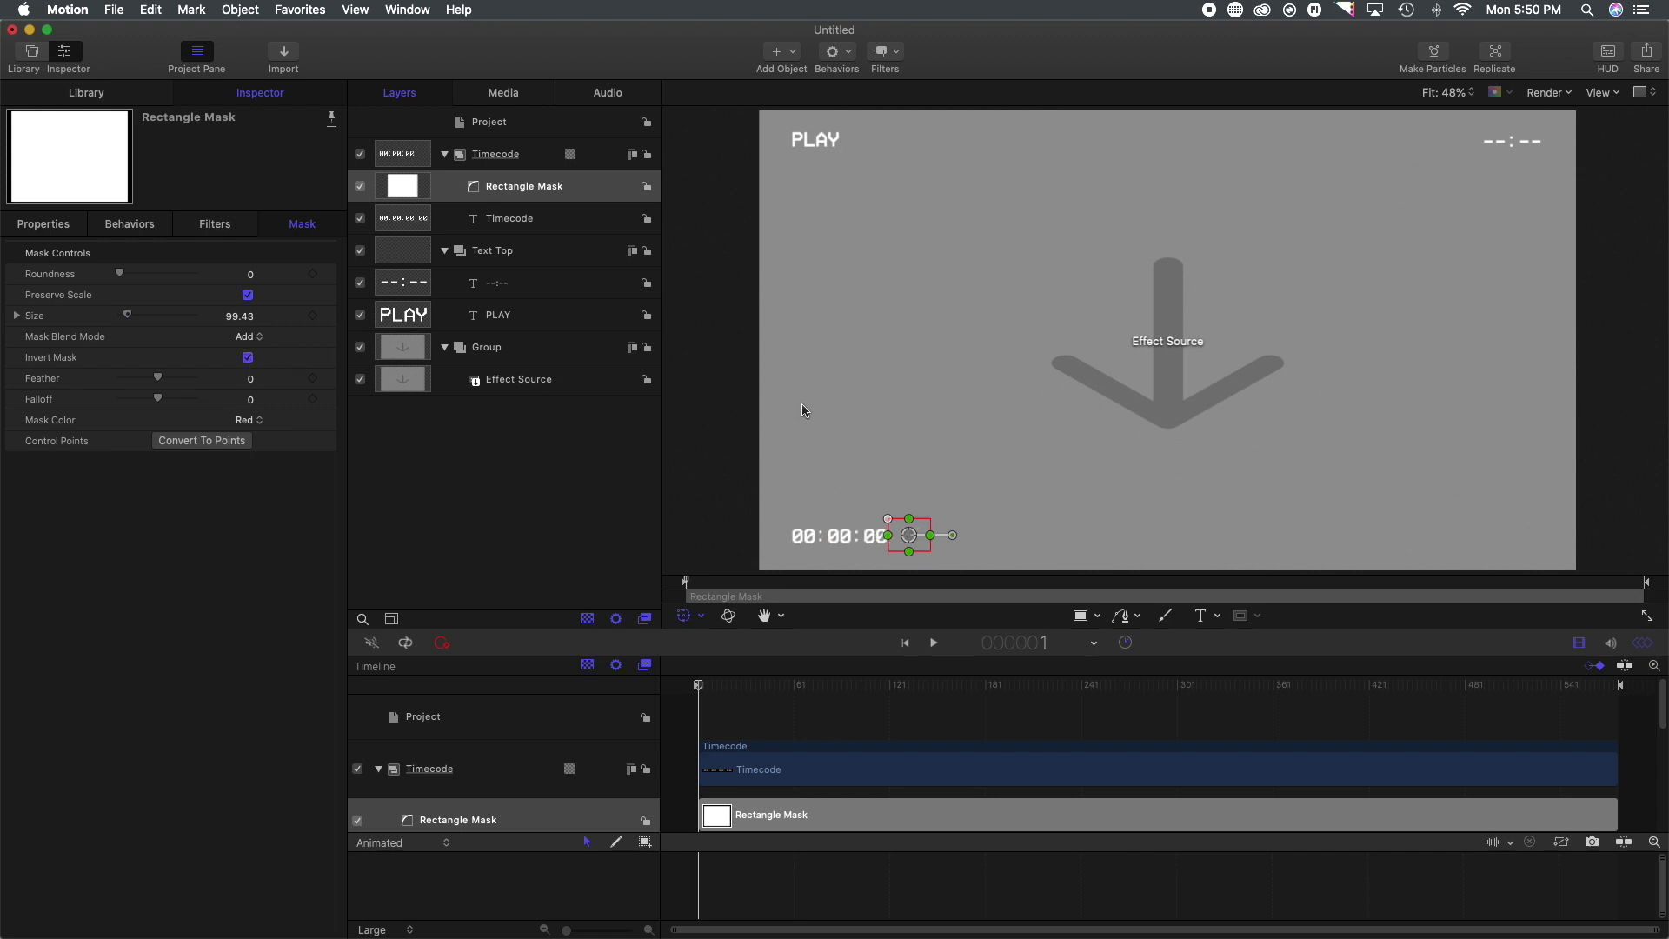
pyautogui.press('super+shift+a')
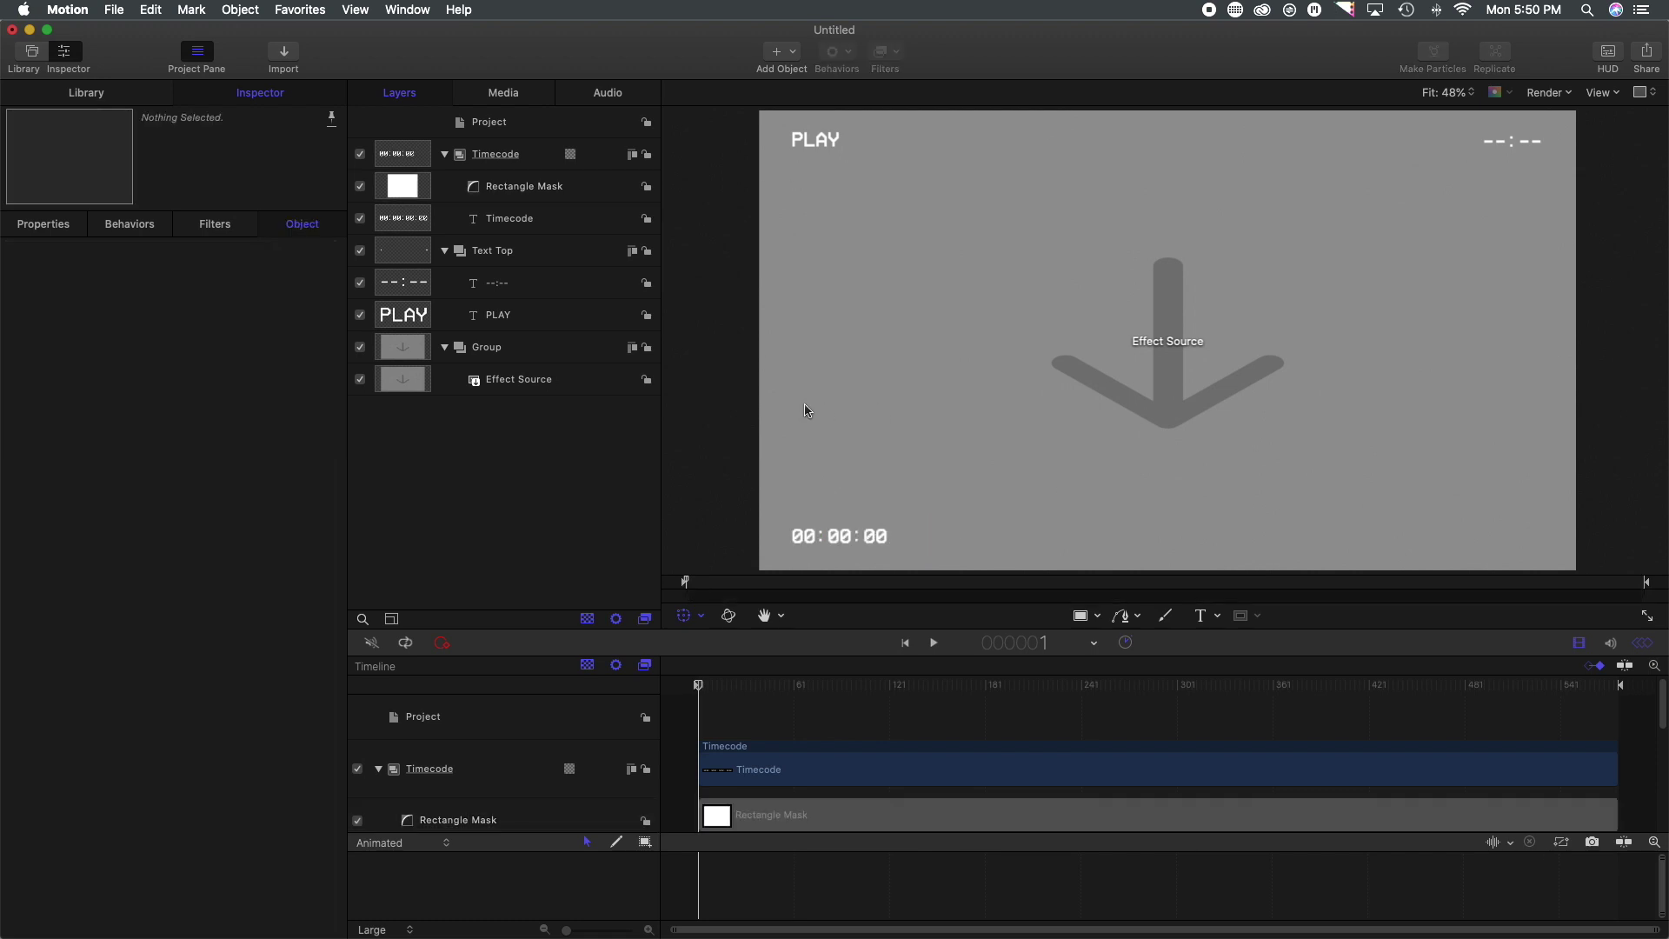
pyautogui.moveTo(693, 692); pyautogui.dragTo(641, 696)
pyautogui.click(509, 222)
# Step: Set the timecode Offset to 00:00:55;00, preview it, return to the start, and show the Library
pyautogui.moveTo(193, 320); pyautogui.dragTo(193, 320)
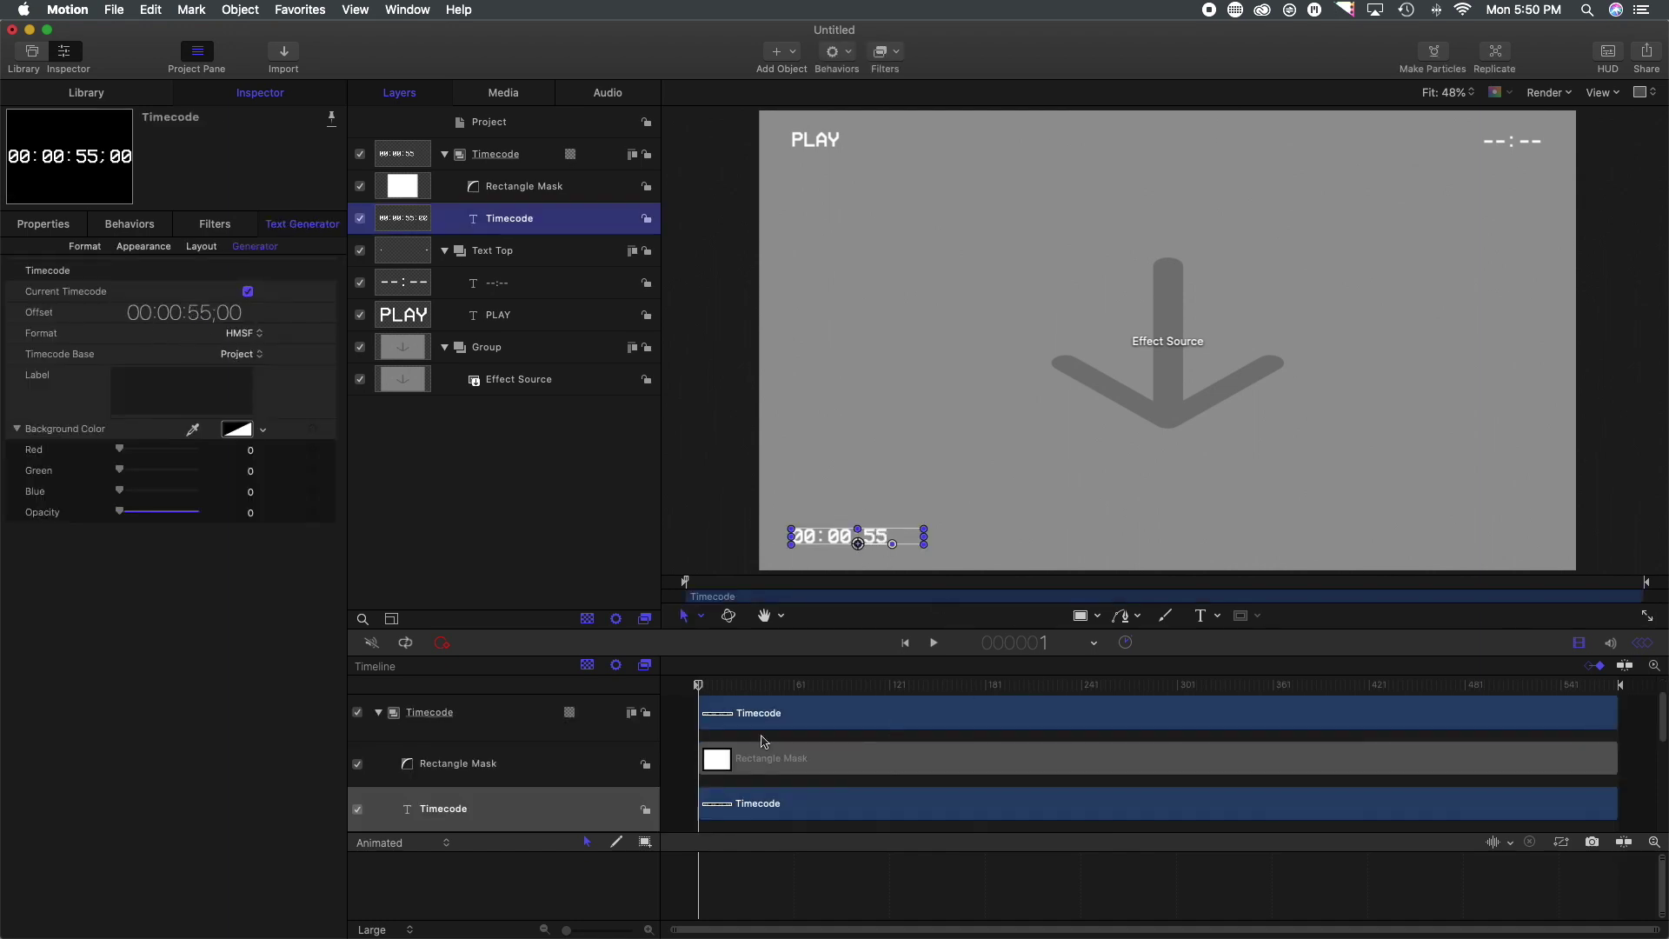
pyautogui.moveTo(698, 685); pyautogui.dragTo(941, 706)
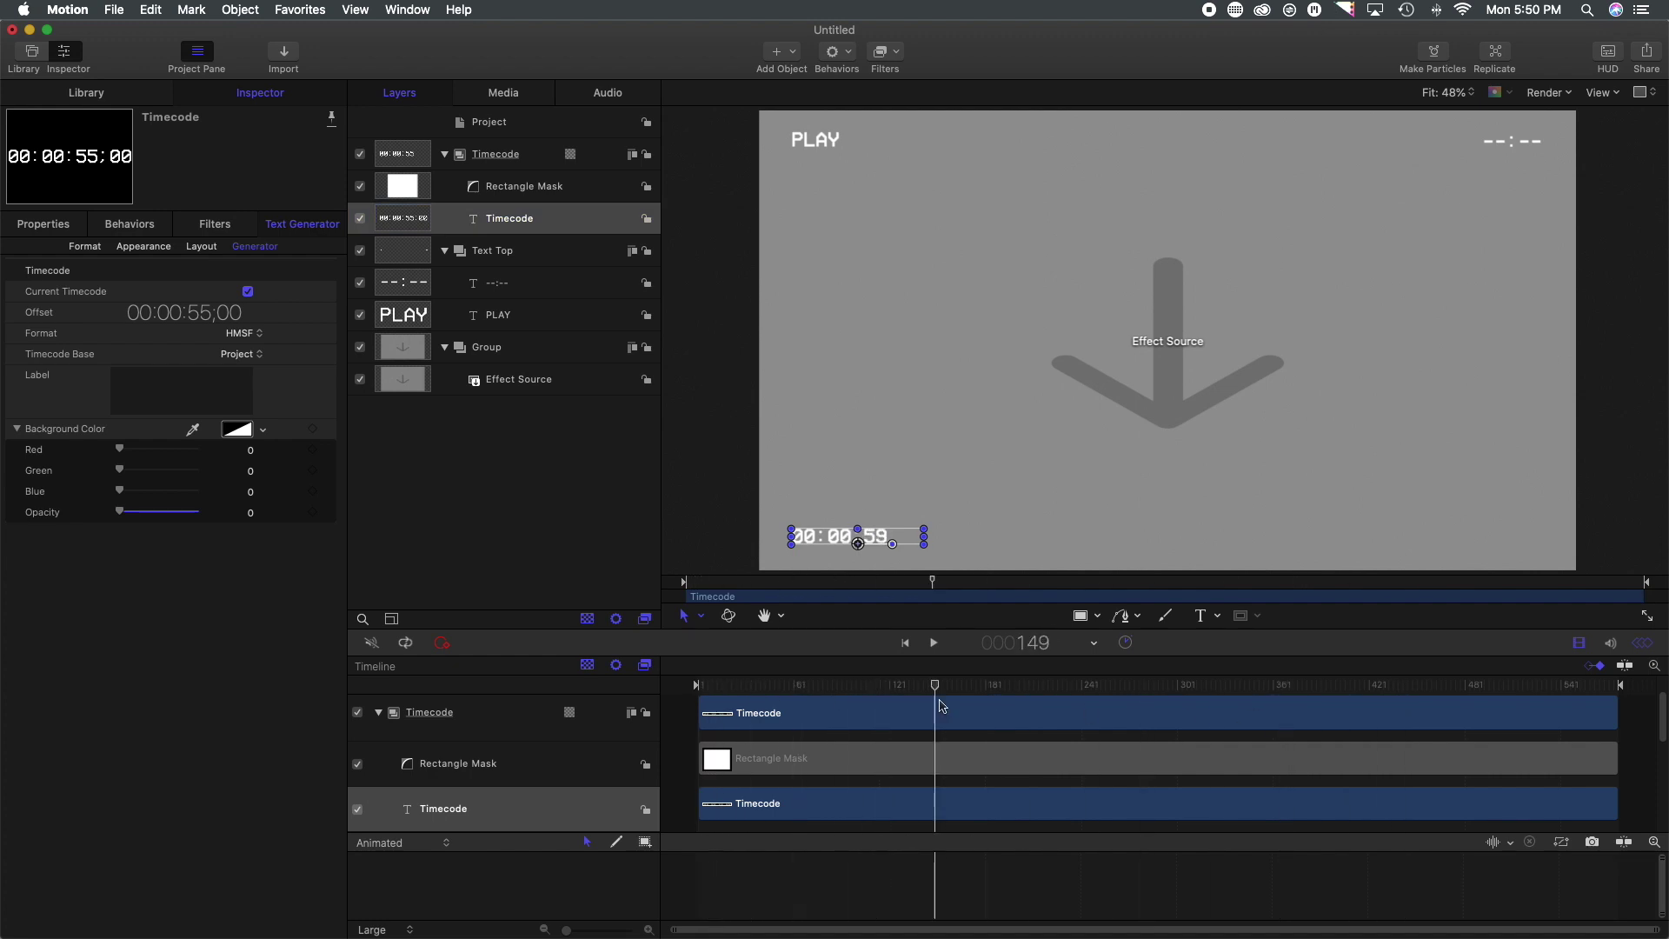
pyautogui.press('Home')
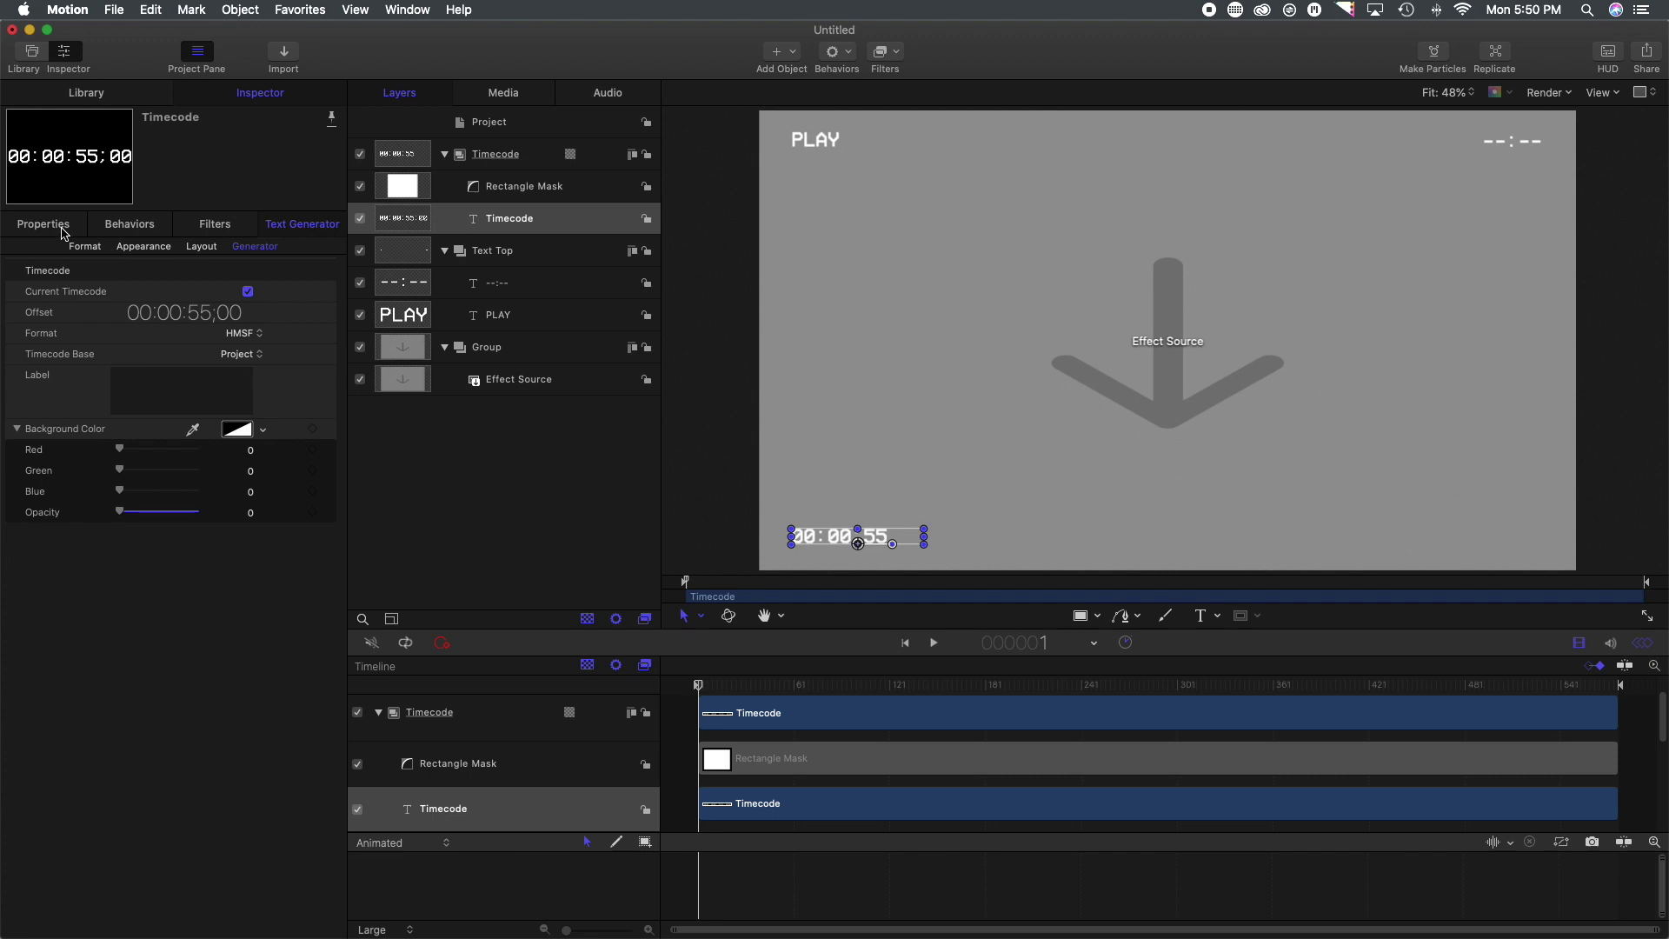
pyautogui.click(99, 93)
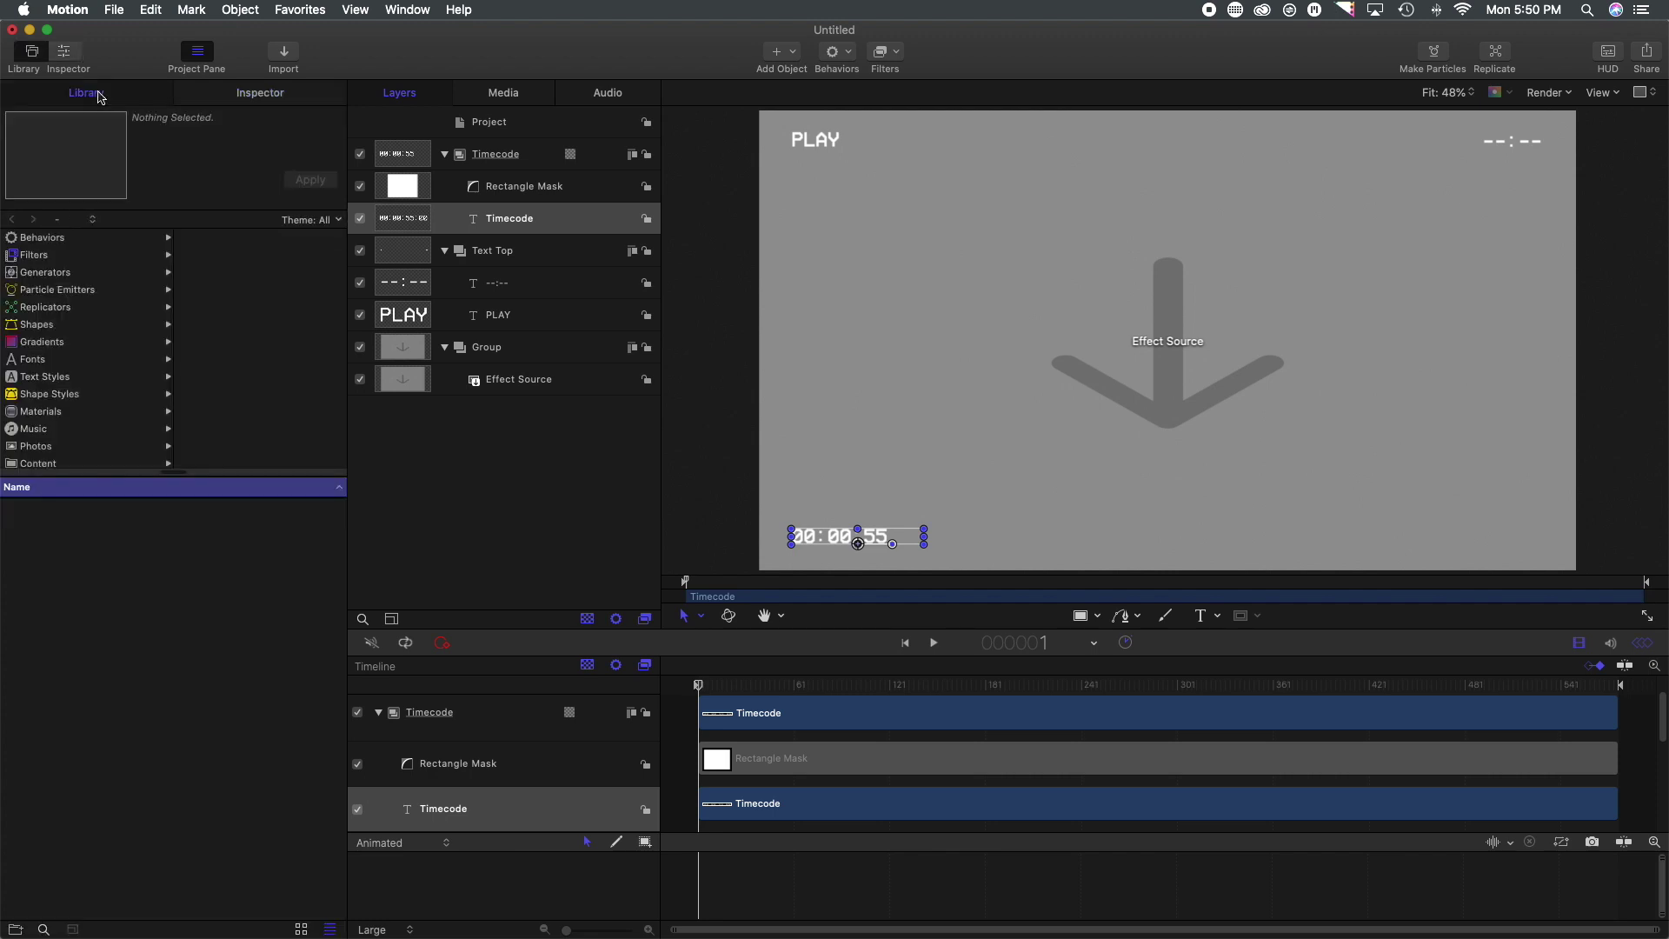
# Step: Apply the Bad TV filter from the Library to the Timecode group
pyautogui.click(48, 255)
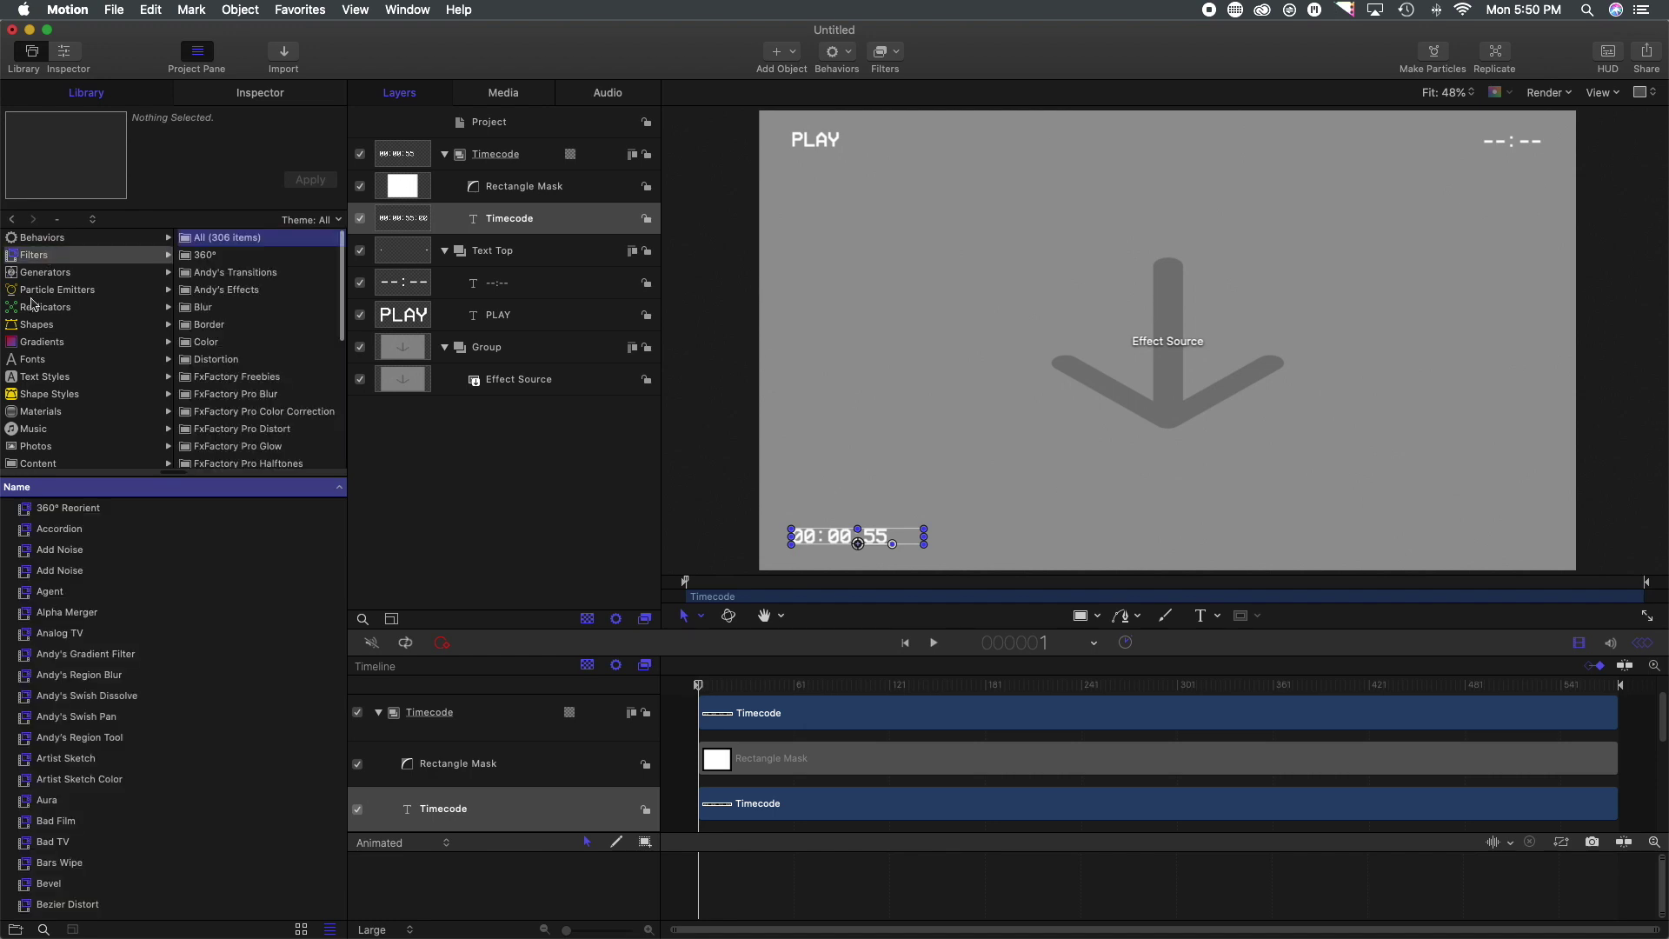
pyautogui.scroll(-4, 103, 704)
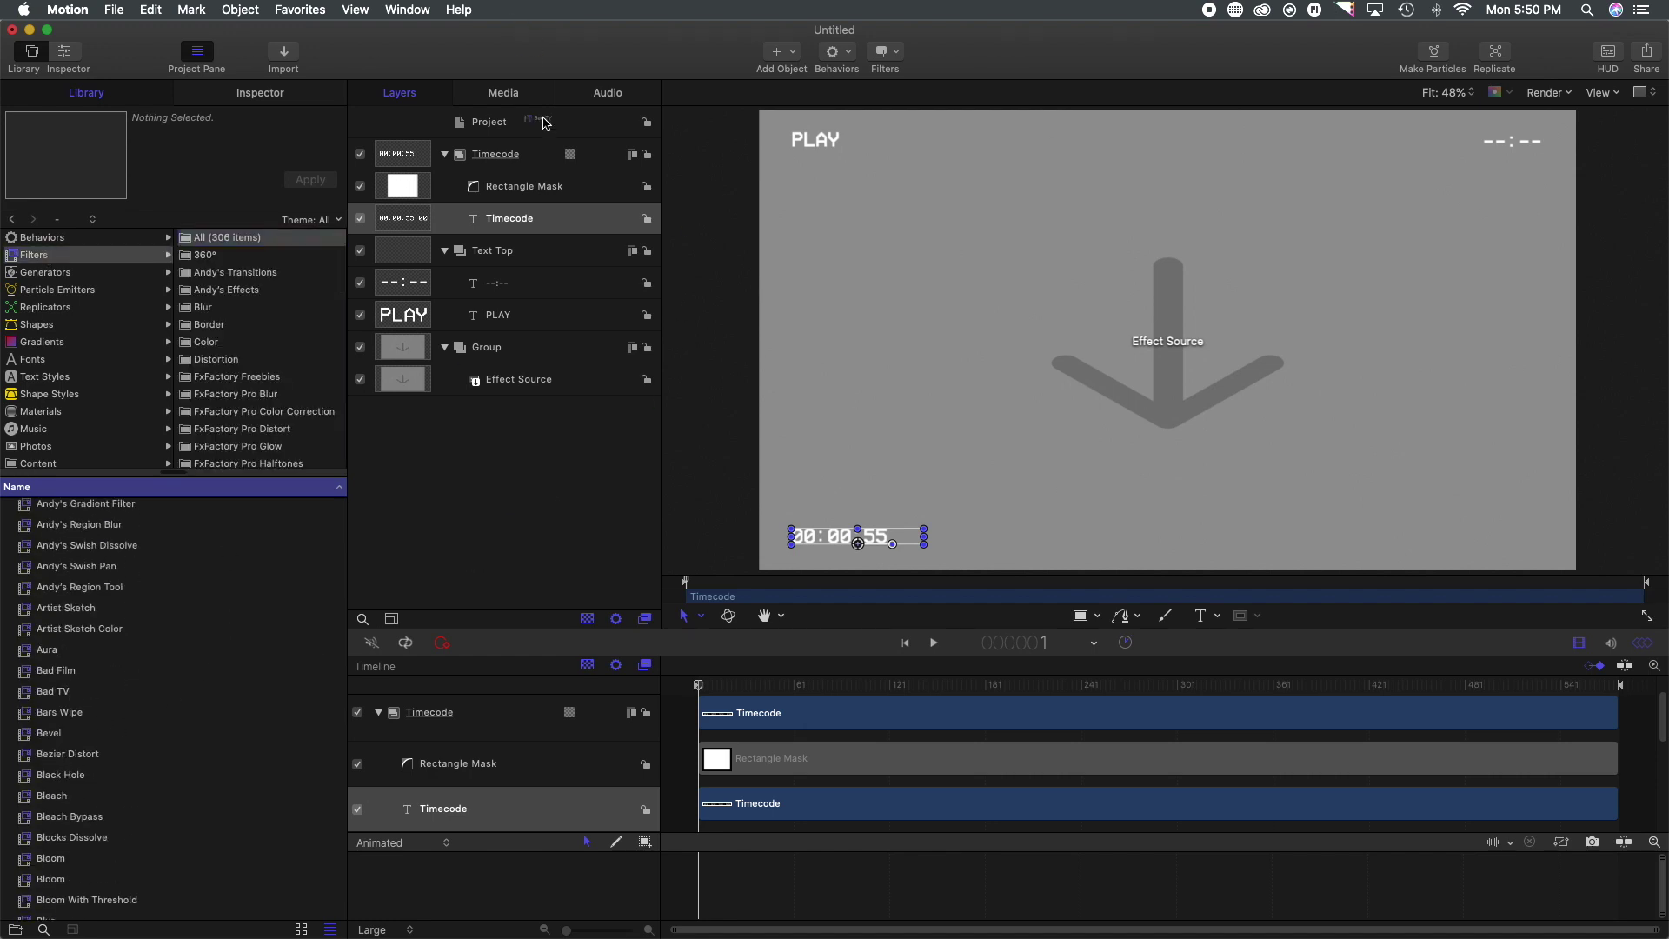
pyautogui.moveTo(545, 122); pyautogui.dragTo(533, 165)
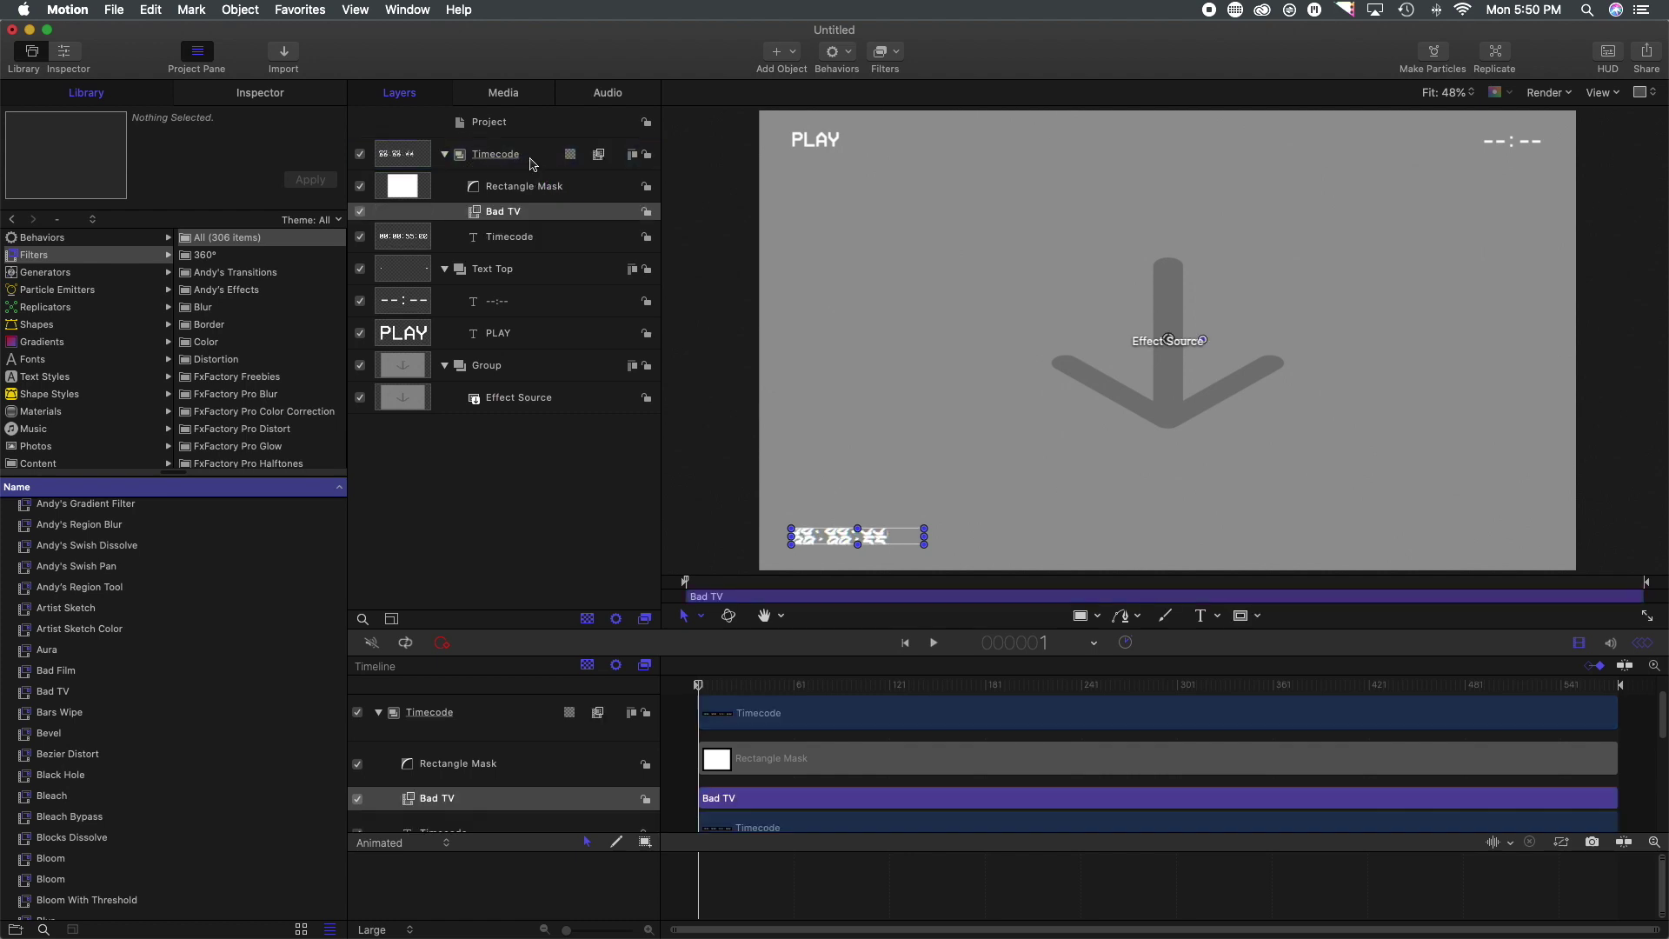
# Step: Set the Timecode group's Bad TV Roll to -100 and slightly raise the Static
pyautogui.click(255, 95)
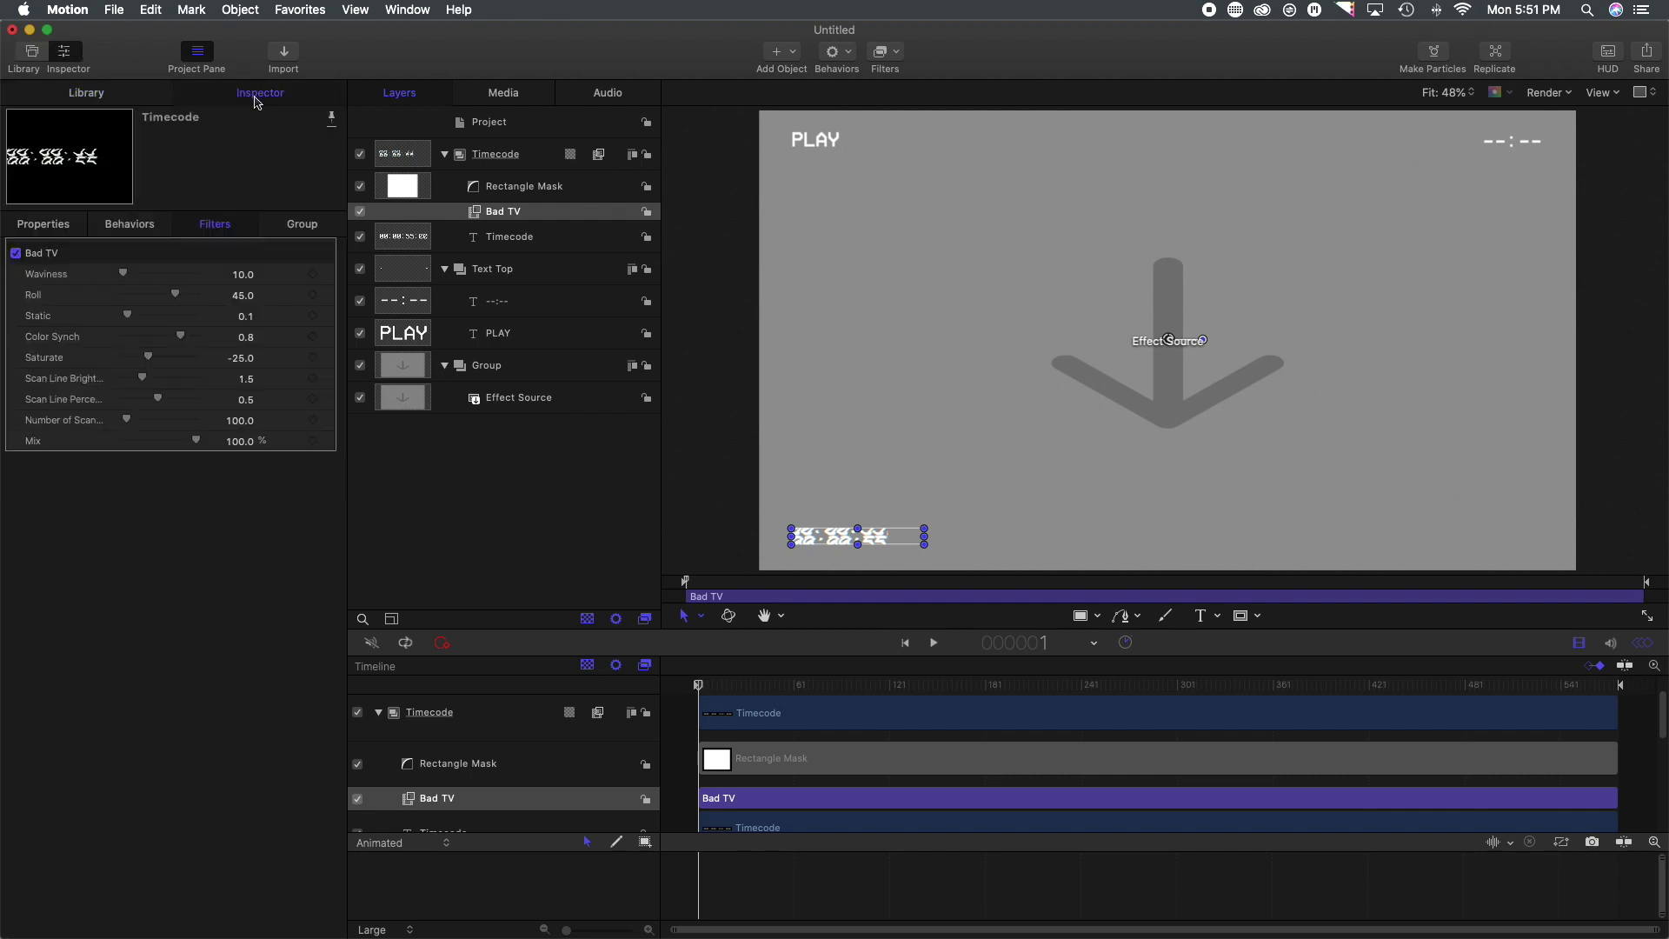
pyautogui.moveTo(175, 295); pyautogui.dragTo(124, 278)
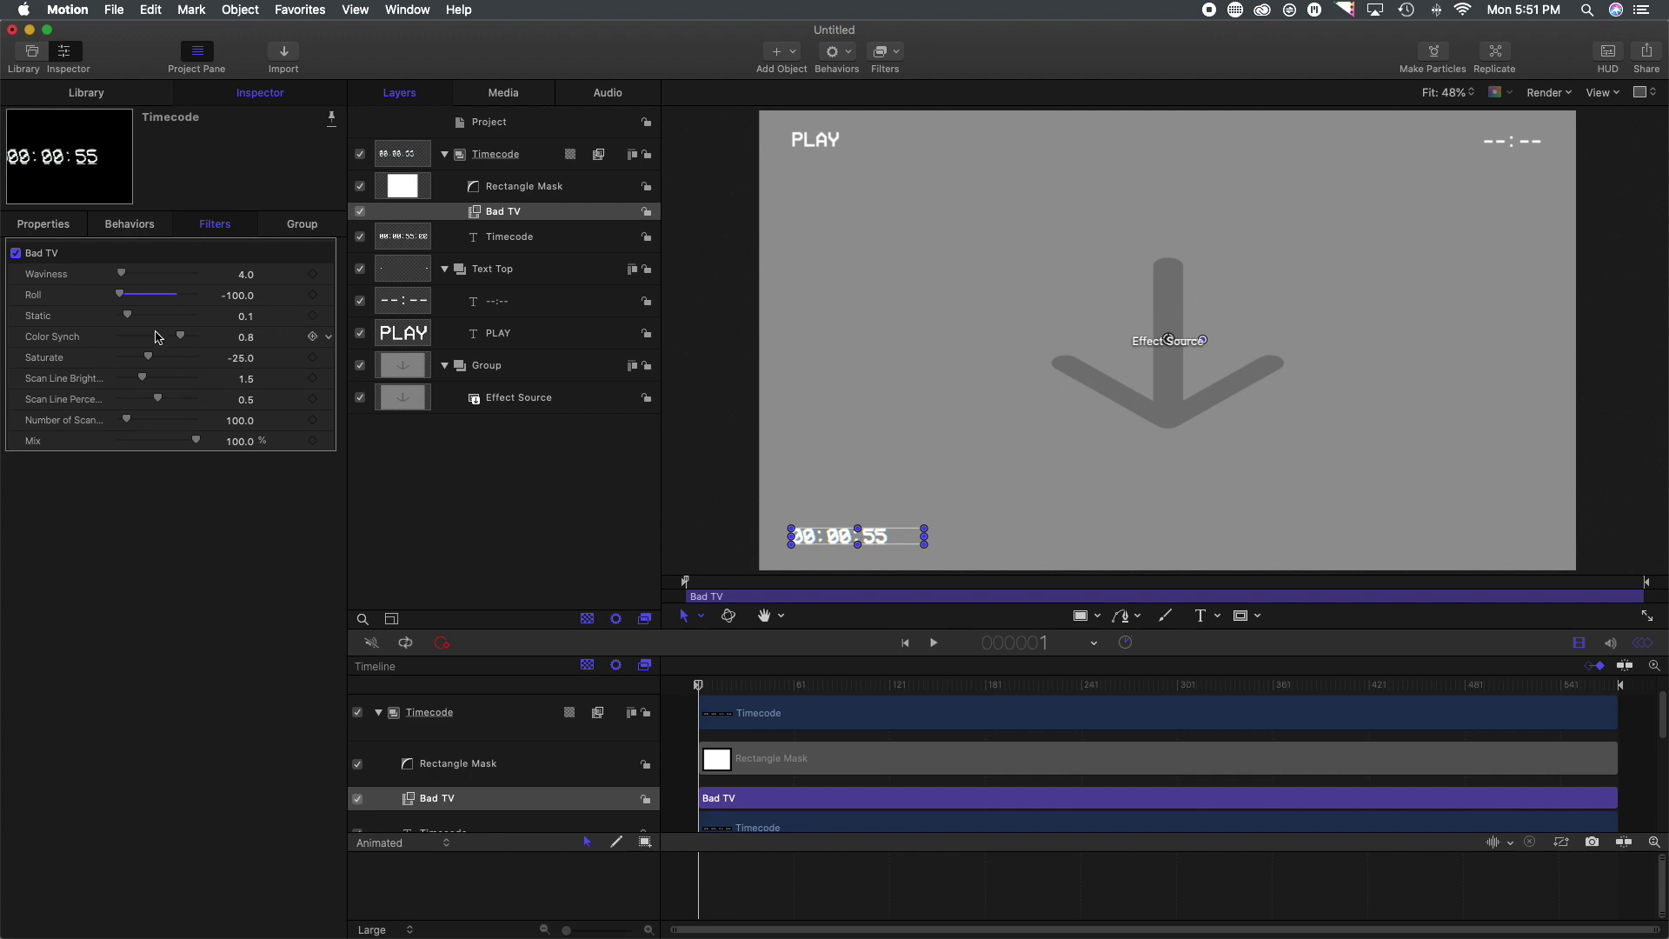
pyautogui.moveTo(134, 321); pyautogui.dragTo(138, 322)
pyautogui.moveTo(145, 323); pyautogui.dragTo(144, 323)
pyautogui.moveTo(701, 687)
pyautogui.mouseDown()
pyautogui.moveTo(1003, 696)
pyautogui.moveTo(700, 689)
pyautogui.mouseUp()
pyautogui.click(494, 276)
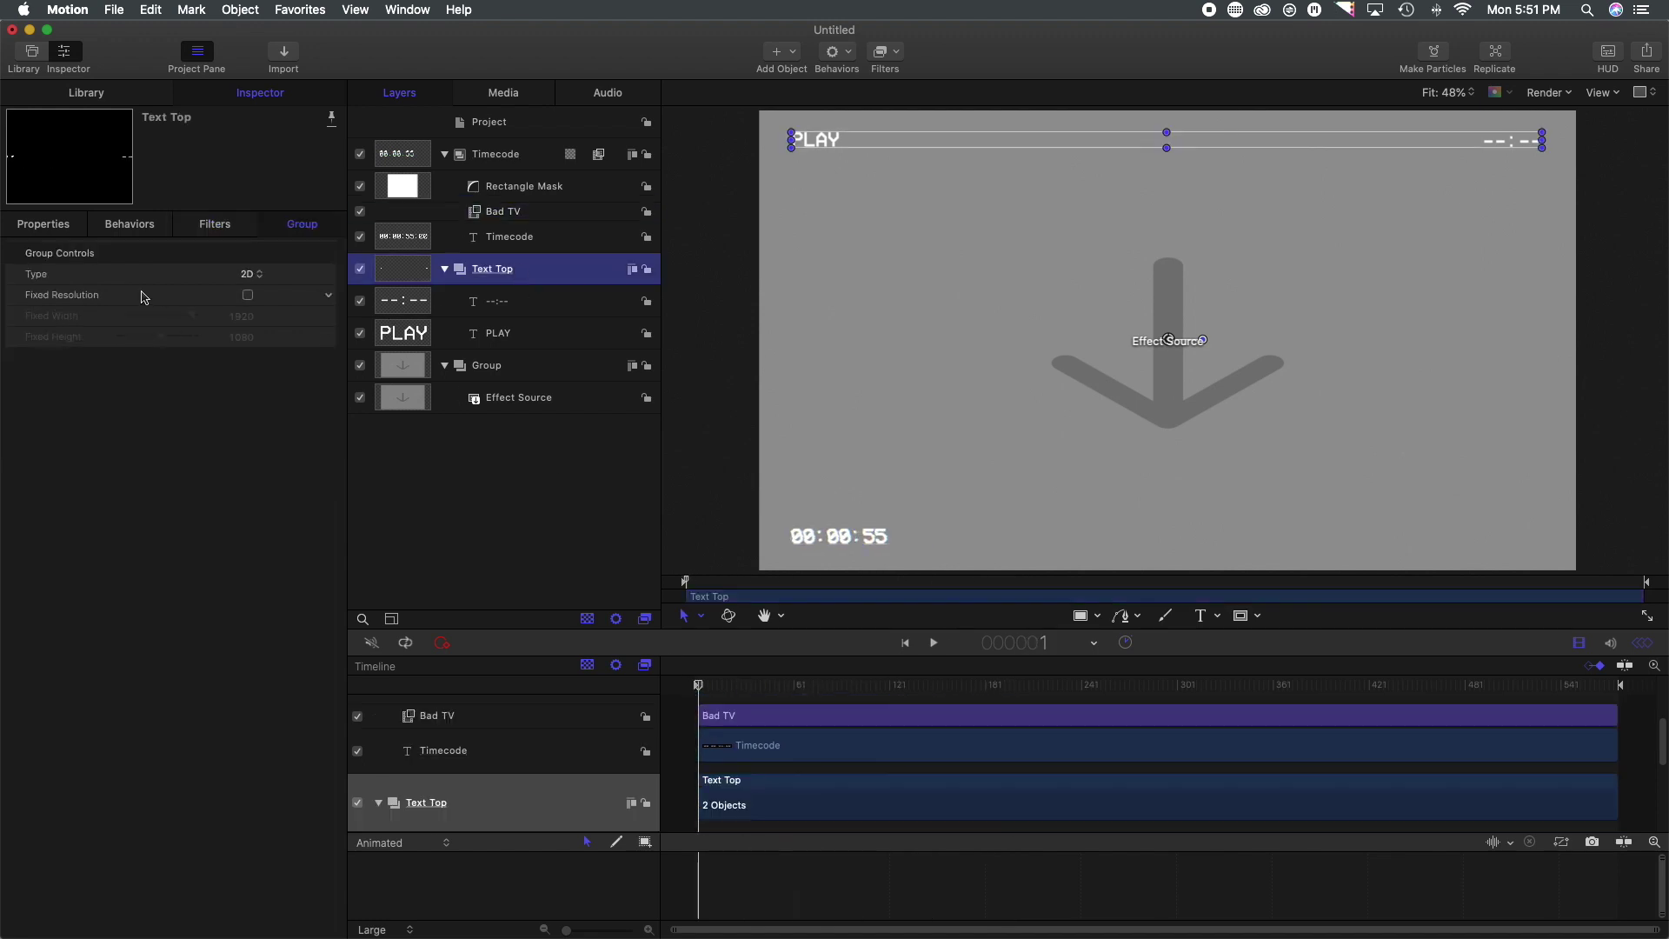
# Step: Apply a Bad TV filter from the Library to the Text Top group
pyautogui.click(98, 105)
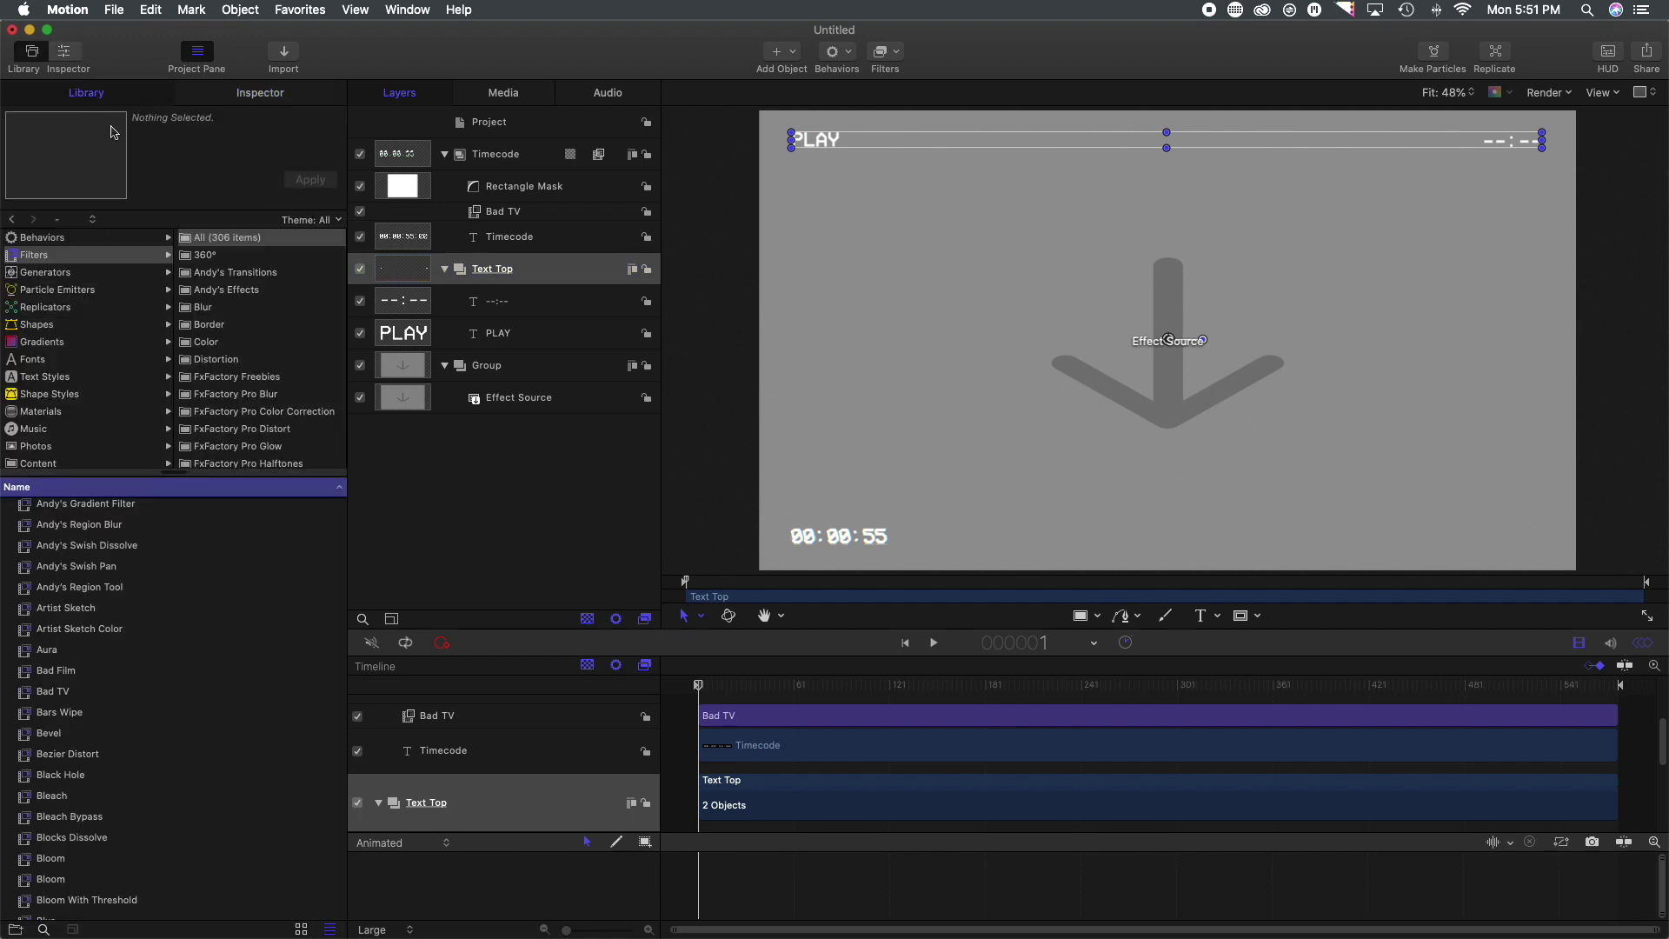
pyautogui.scroll(-3, 103, 754)
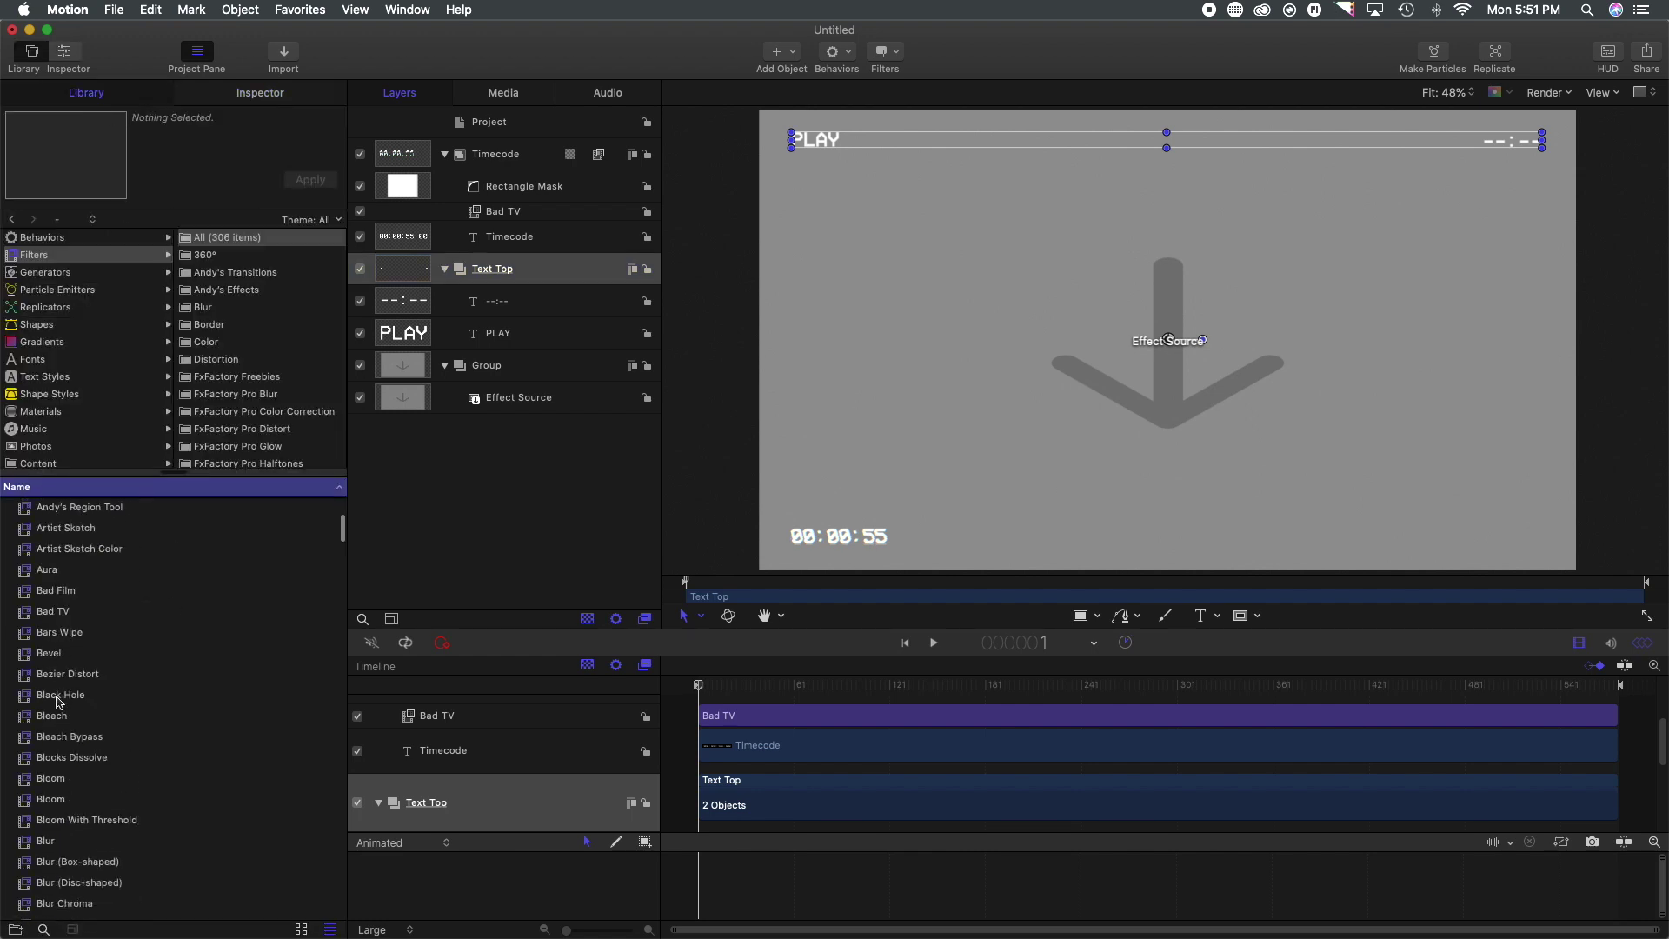
pyautogui.scroll(5, 57, 702)
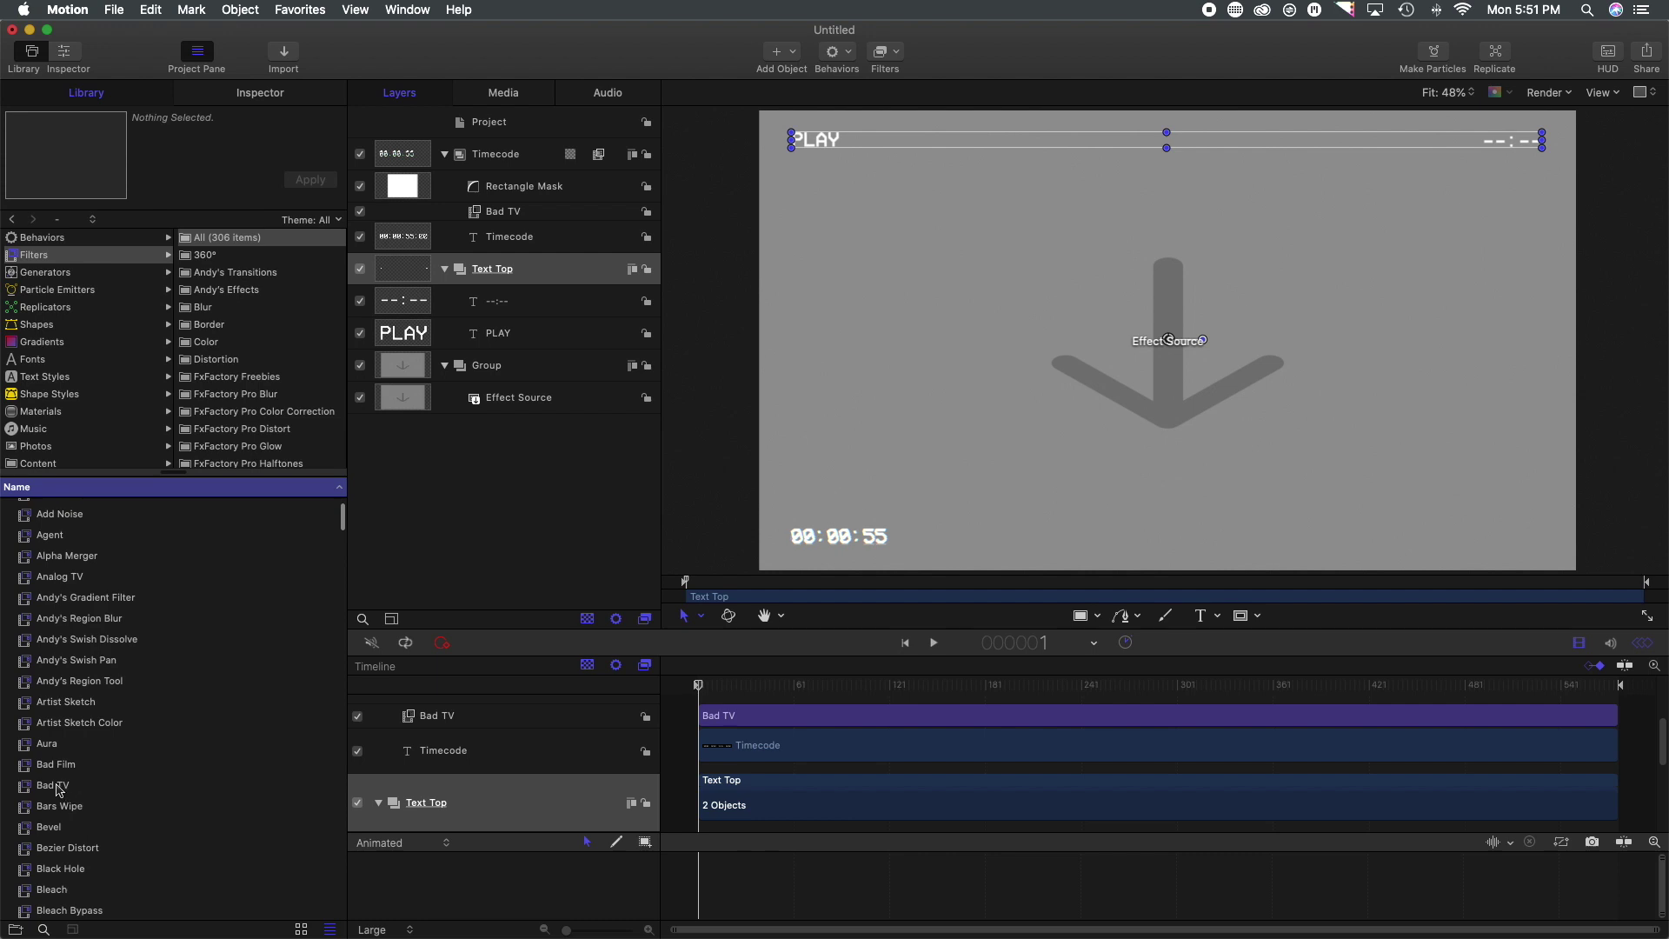
pyautogui.moveTo(57, 789); pyautogui.dragTo(555, 277)
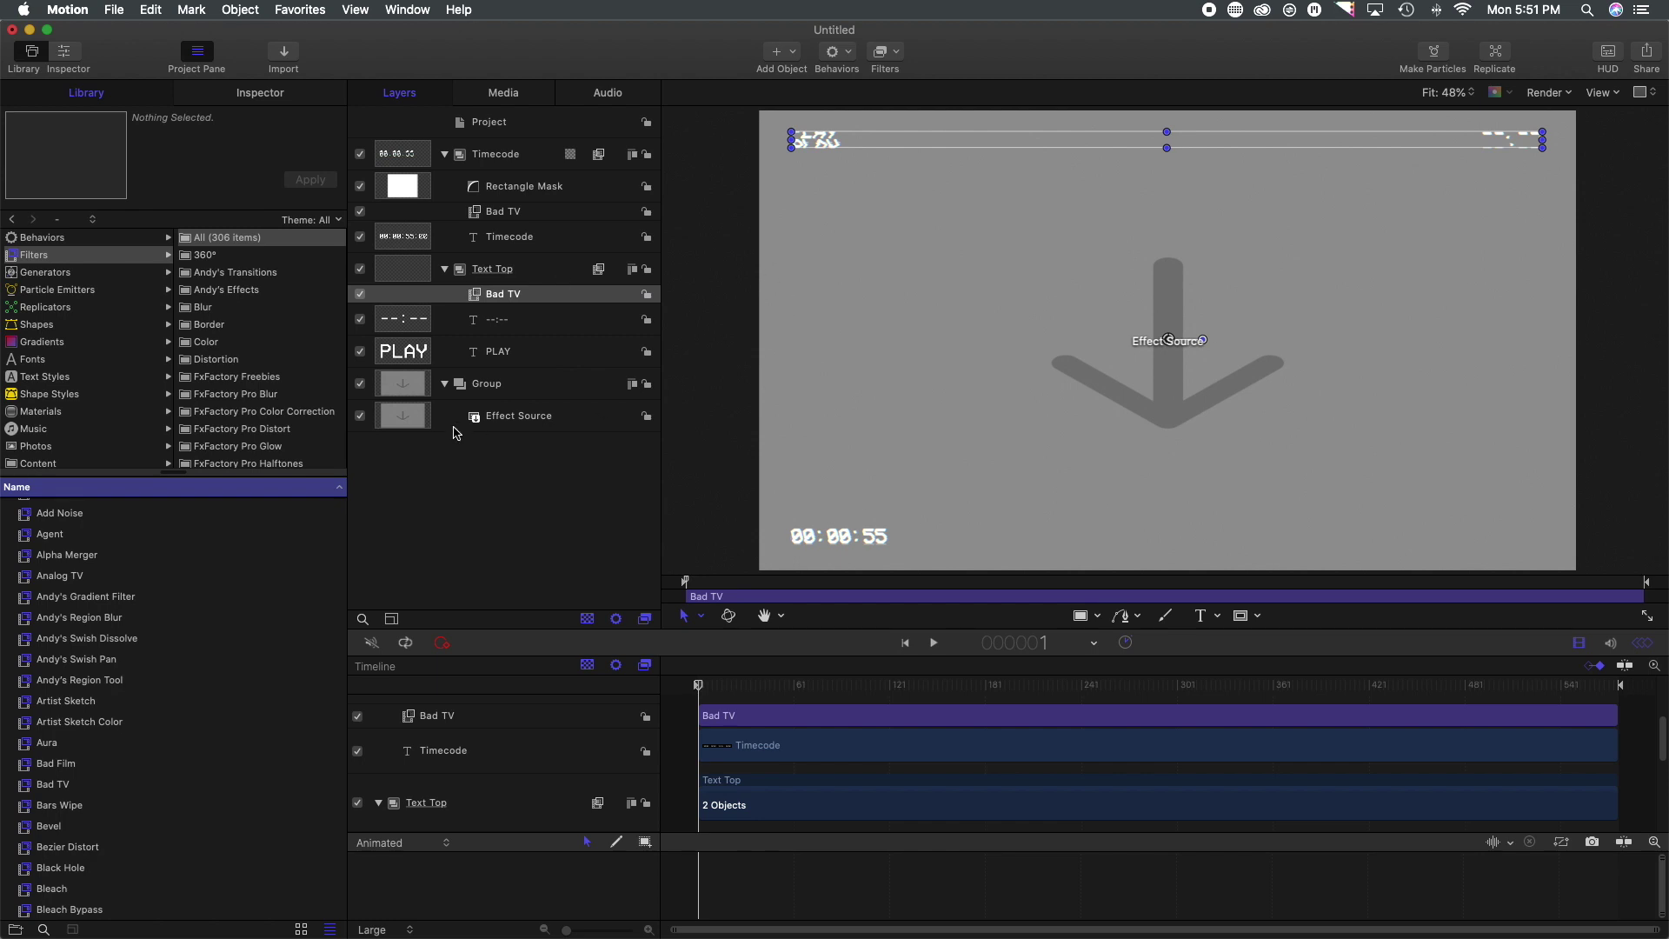
# Step: Set Text Top's Bad TV Roll to -100 and Static 0.12, then apply Bad TV to Group
pyautogui.click(274, 95)
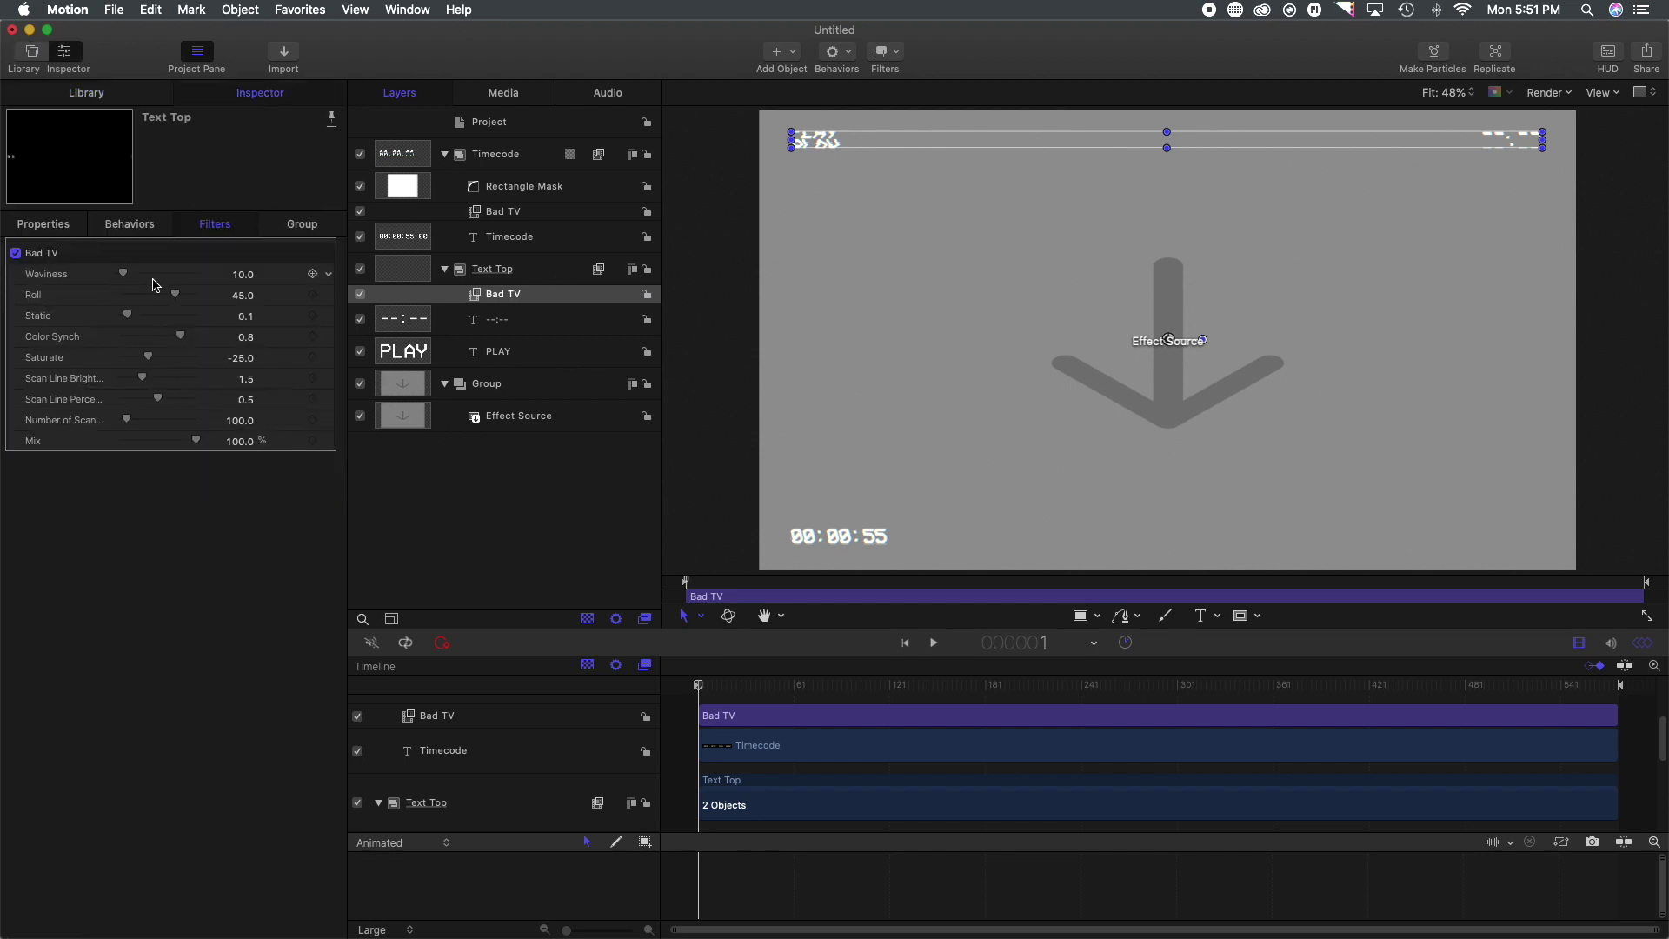
pyautogui.moveTo(176, 296); pyautogui.dragTo(121, 276)
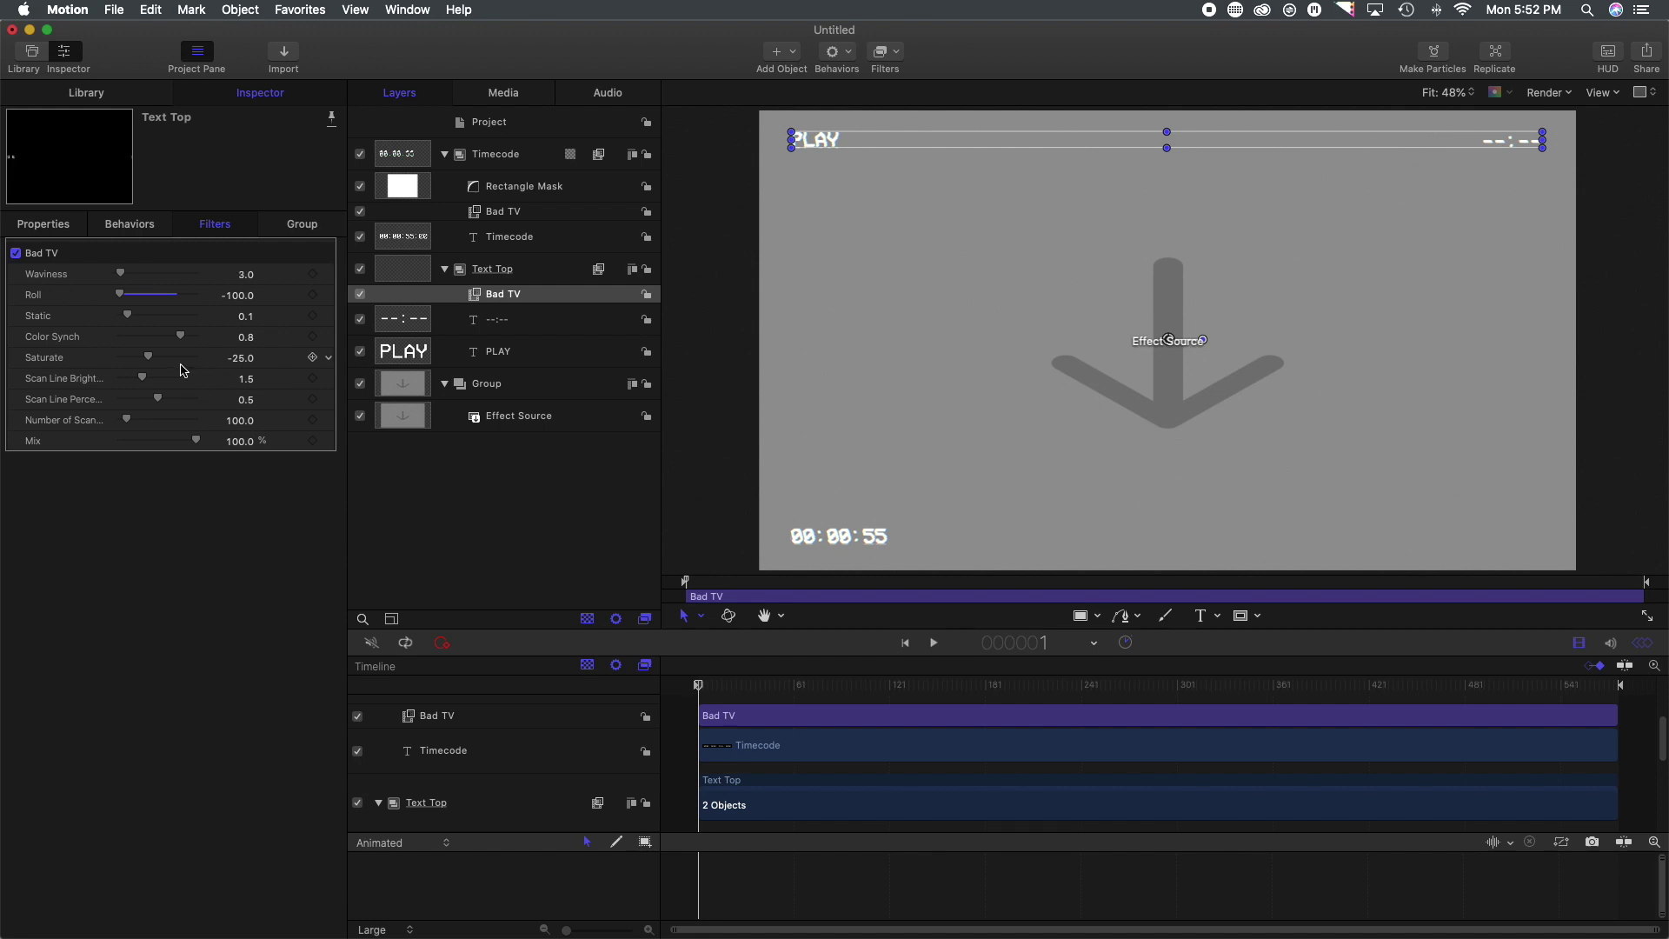
pyautogui.moveTo(132, 322); pyautogui.dragTo(134, 322)
pyautogui.moveTo(718, 688); pyautogui.dragTo(672, 687)
pyautogui.press('cmd+2')
pyautogui.moveTo(63, 793); pyautogui.dragTo(505, 386)
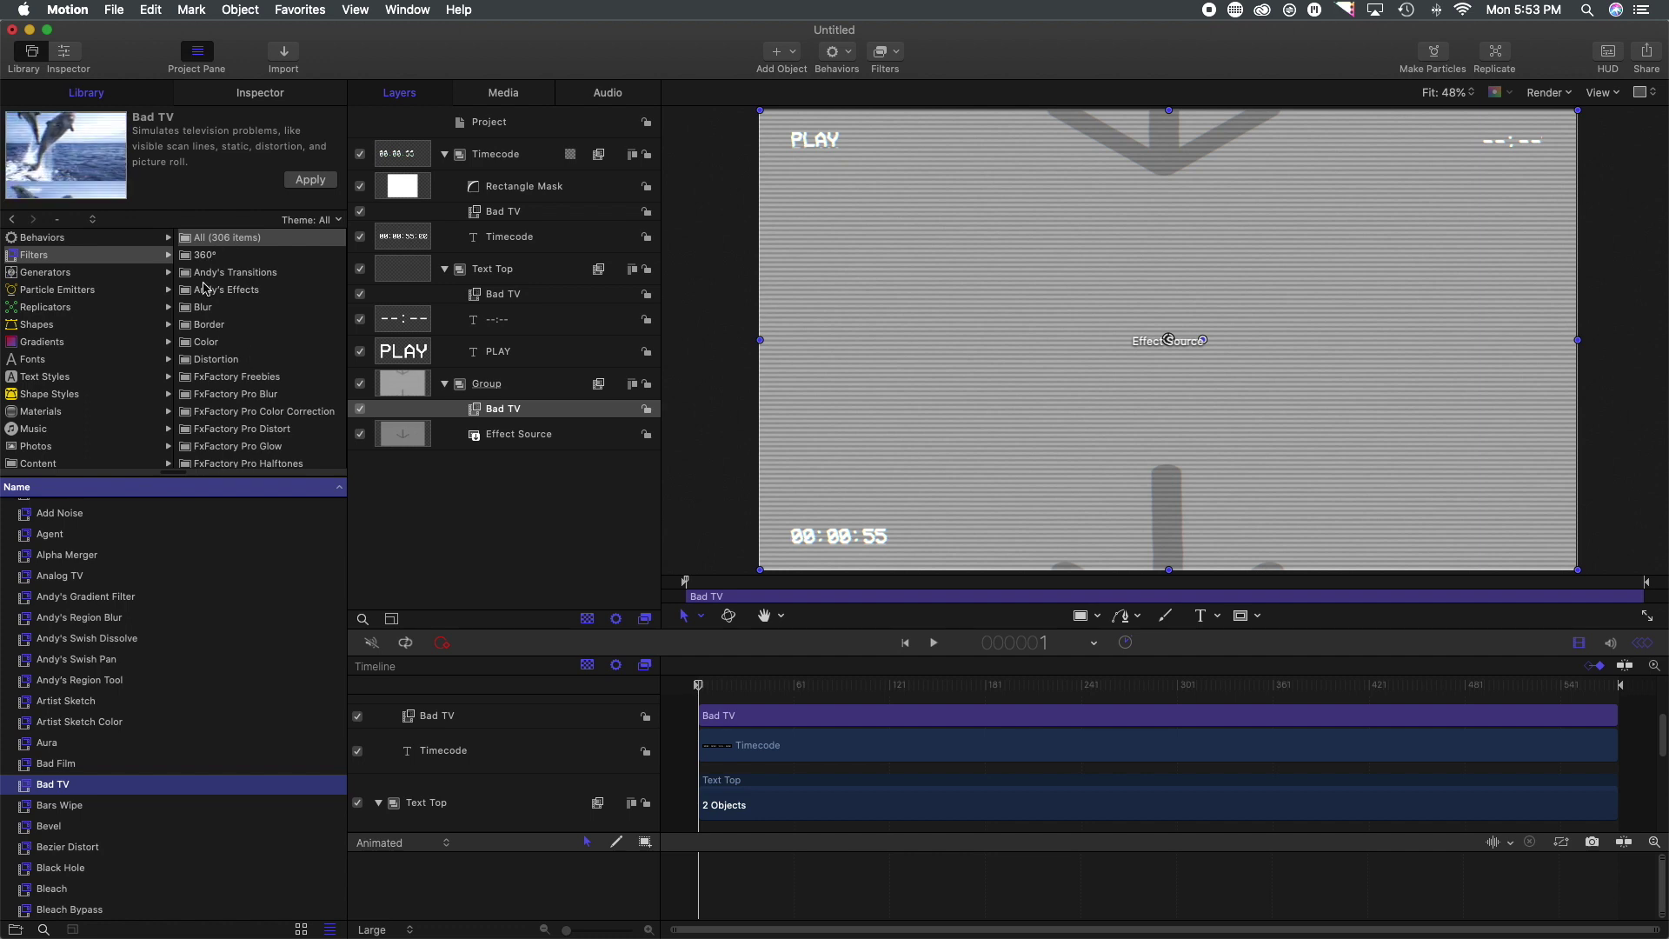
# Step: Set Group's Bad TV: Roll -100, Static 0.13, Scan Line Brightness 1.68, 146 Scan Lines, Color Synch 0.86, Saturate 35
pyautogui.click(250, 101)
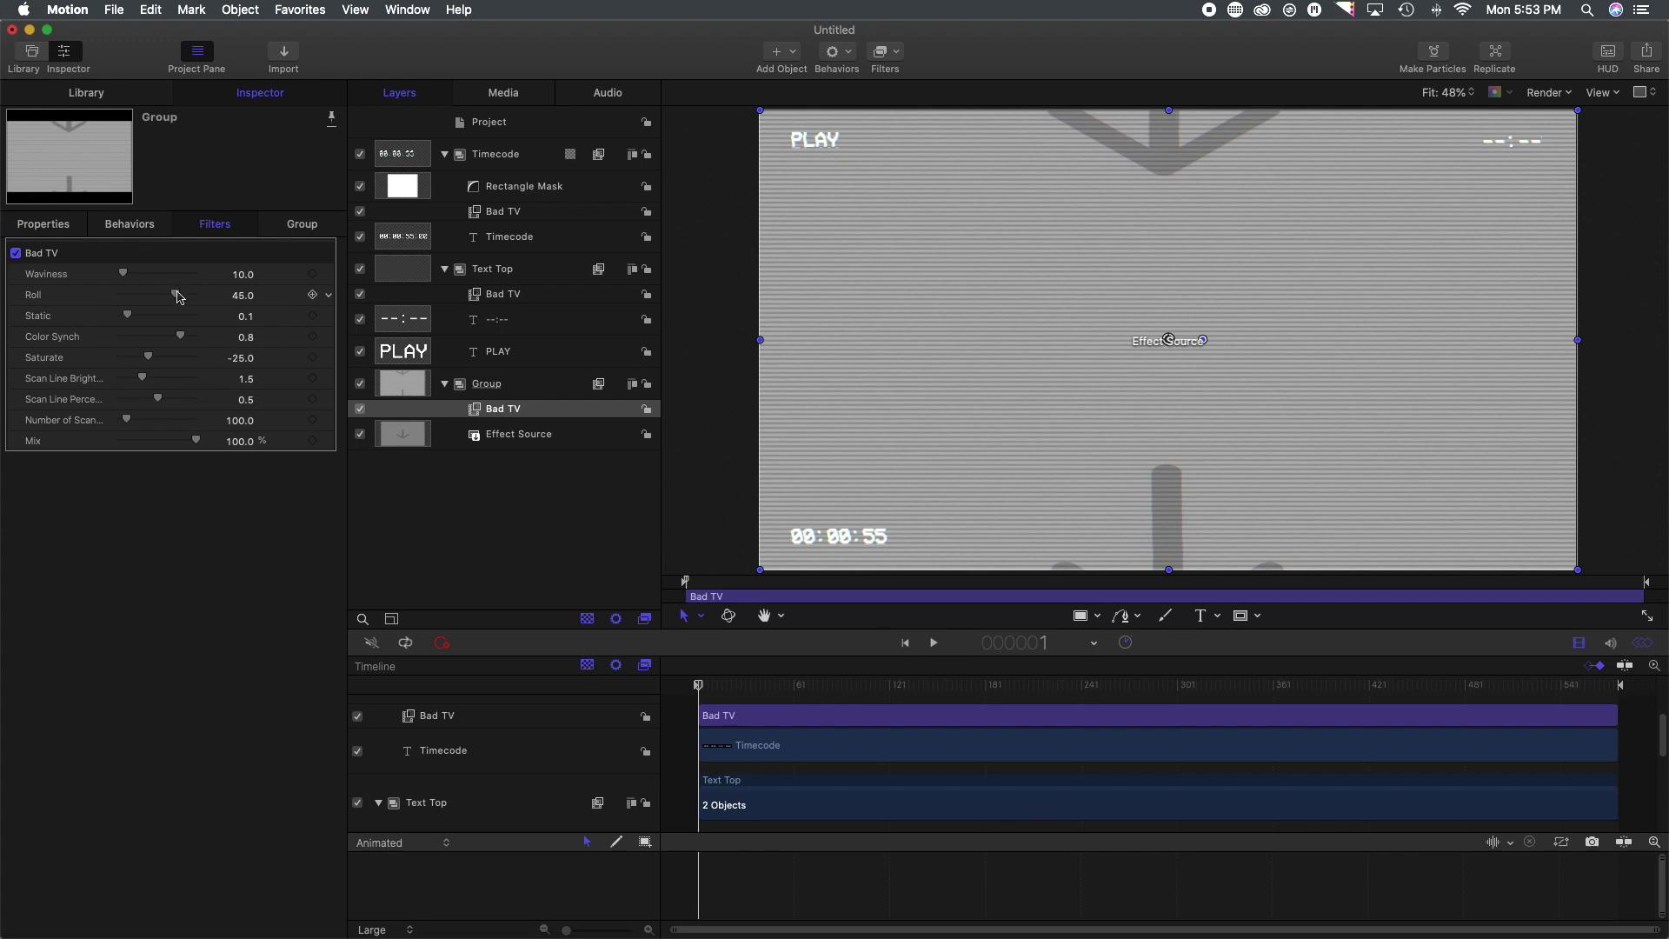
pyautogui.moveTo(175, 295); pyautogui.dragTo(114, 295)
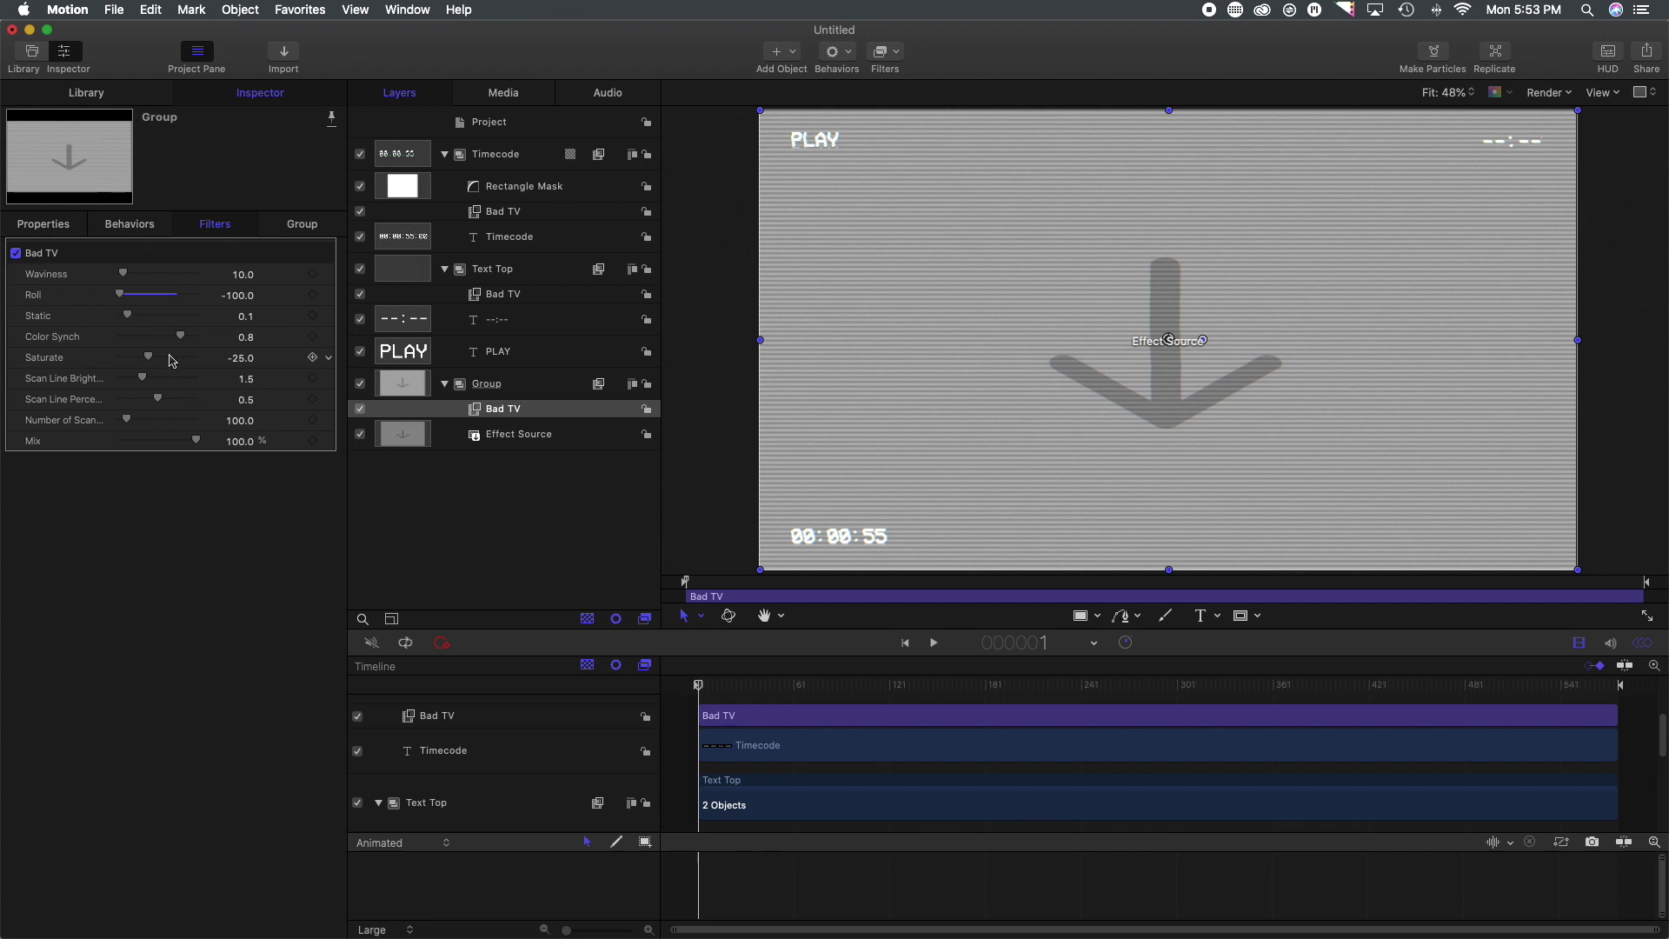
pyautogui.moveTo(131, 319); pyautogui.dragTo(133, 320)
pyautogui.moveTo(144, 384); pyautogui.dragTo(145, 385)
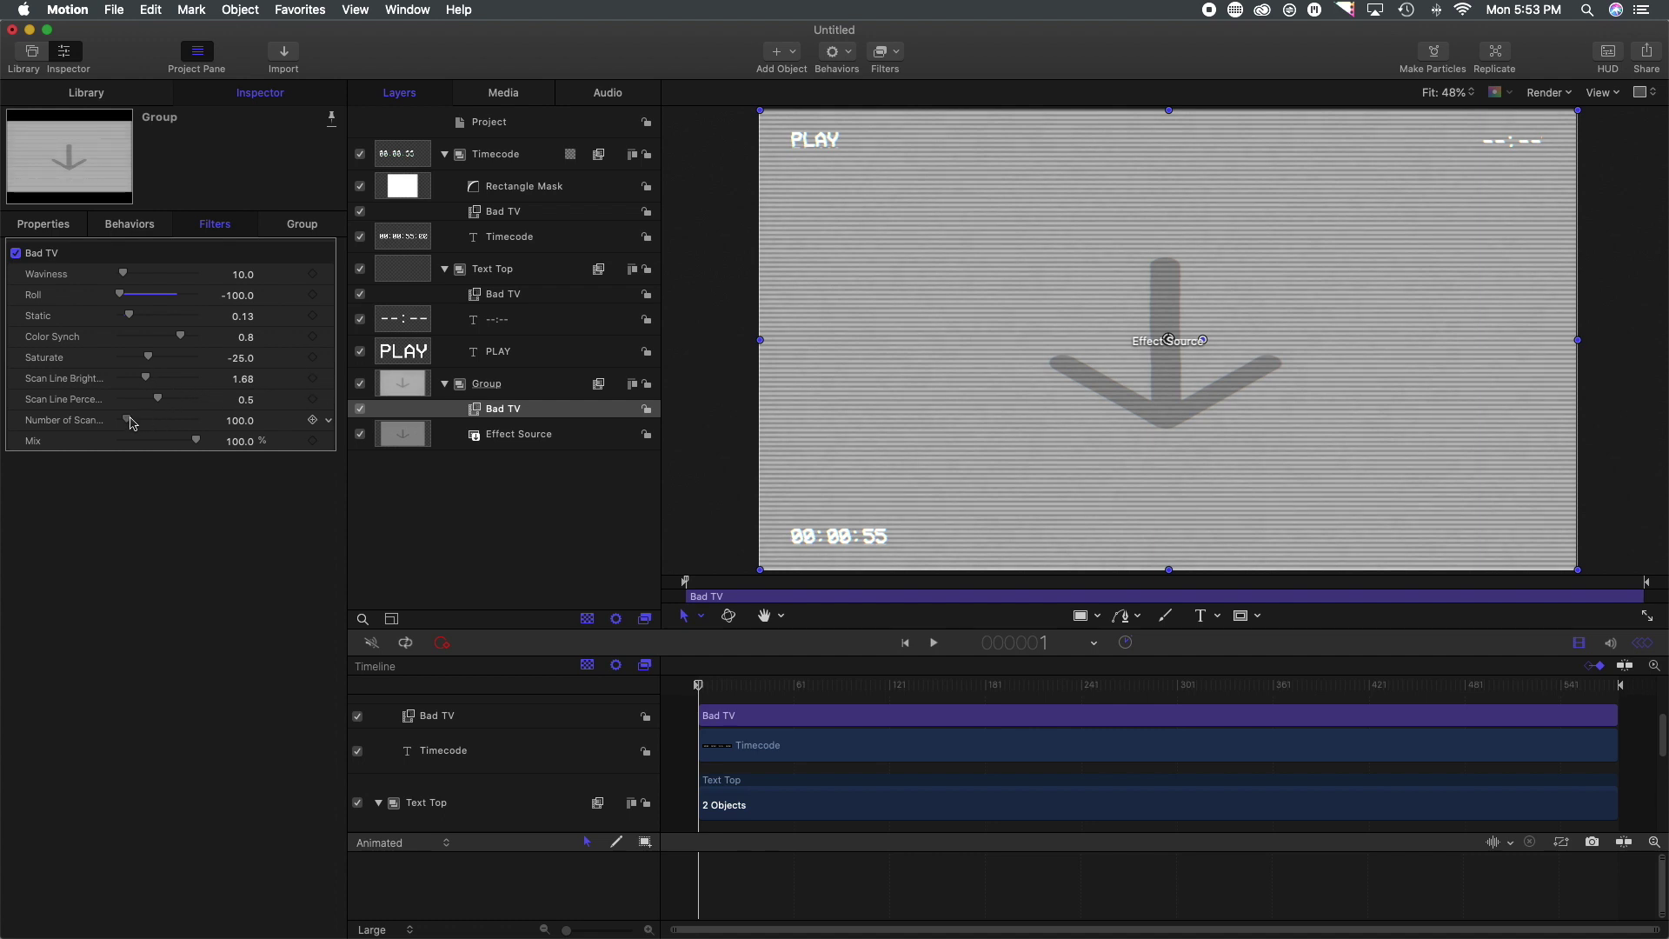
pyautogui.moveTo(130, 423); pyautogui.dragTo(135, 423)
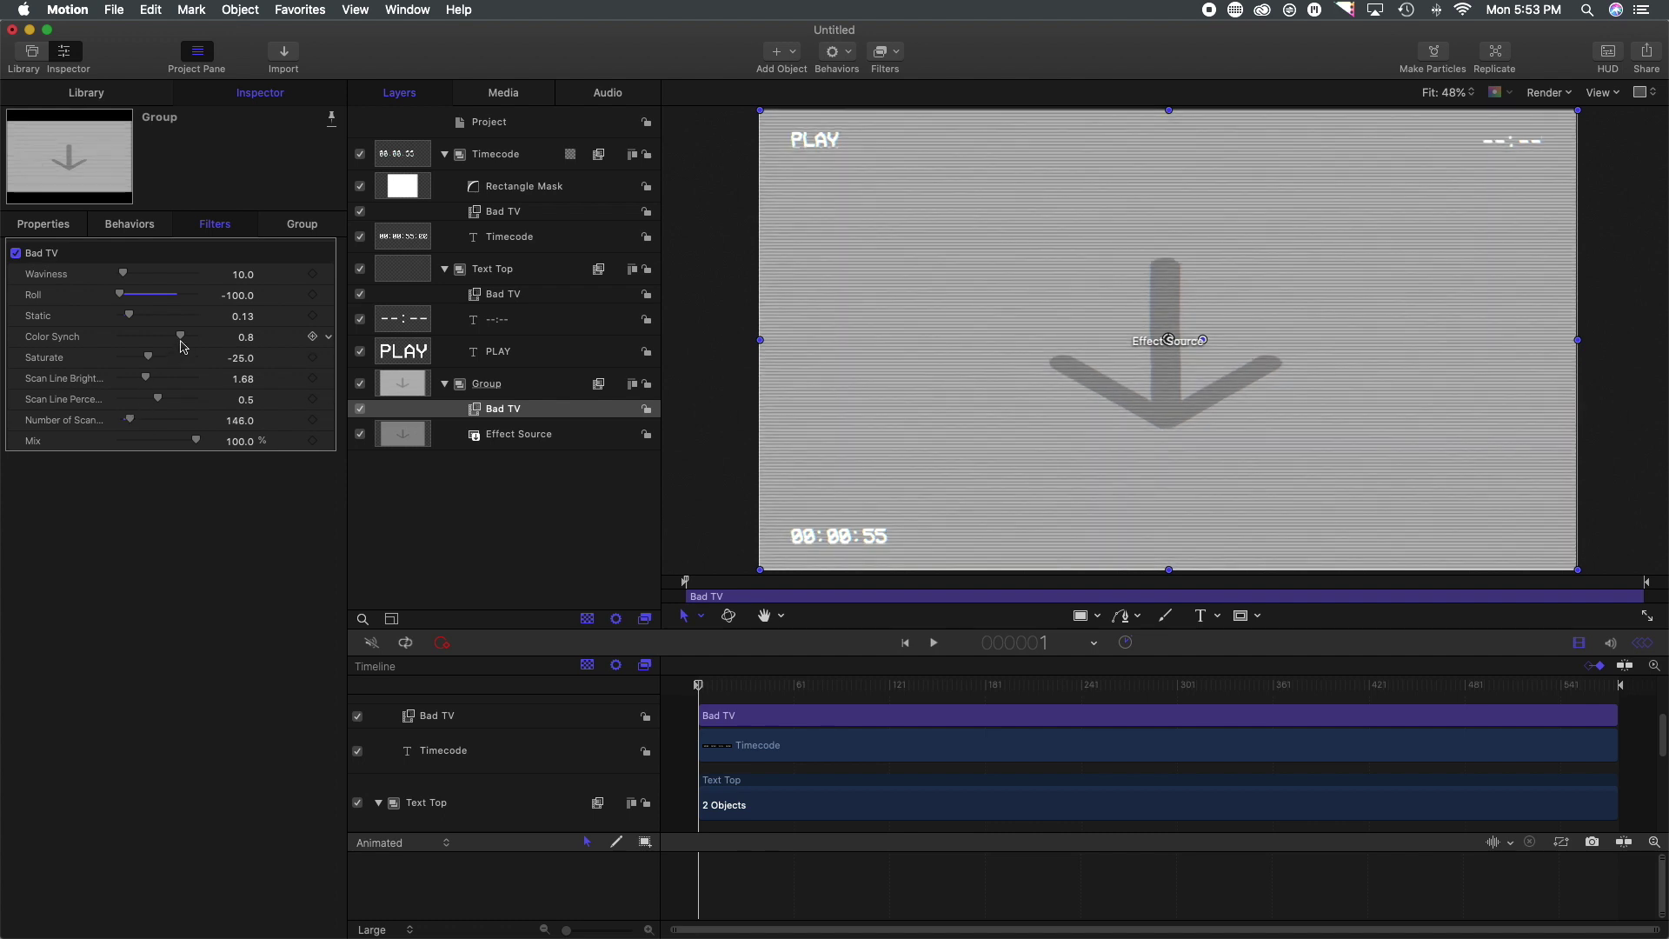
pyautogui.moveTo(184, 342); pyautogui.dragTo(188, 343)
pyautogui.moveTo(157, 362)
pyautogui.mouseDown()
pyautogui.moveTo(198, 362)
pyautogui.moveTo(183, 362)
pyautogui.mouseUp()
pyautogui.click(753, 687)
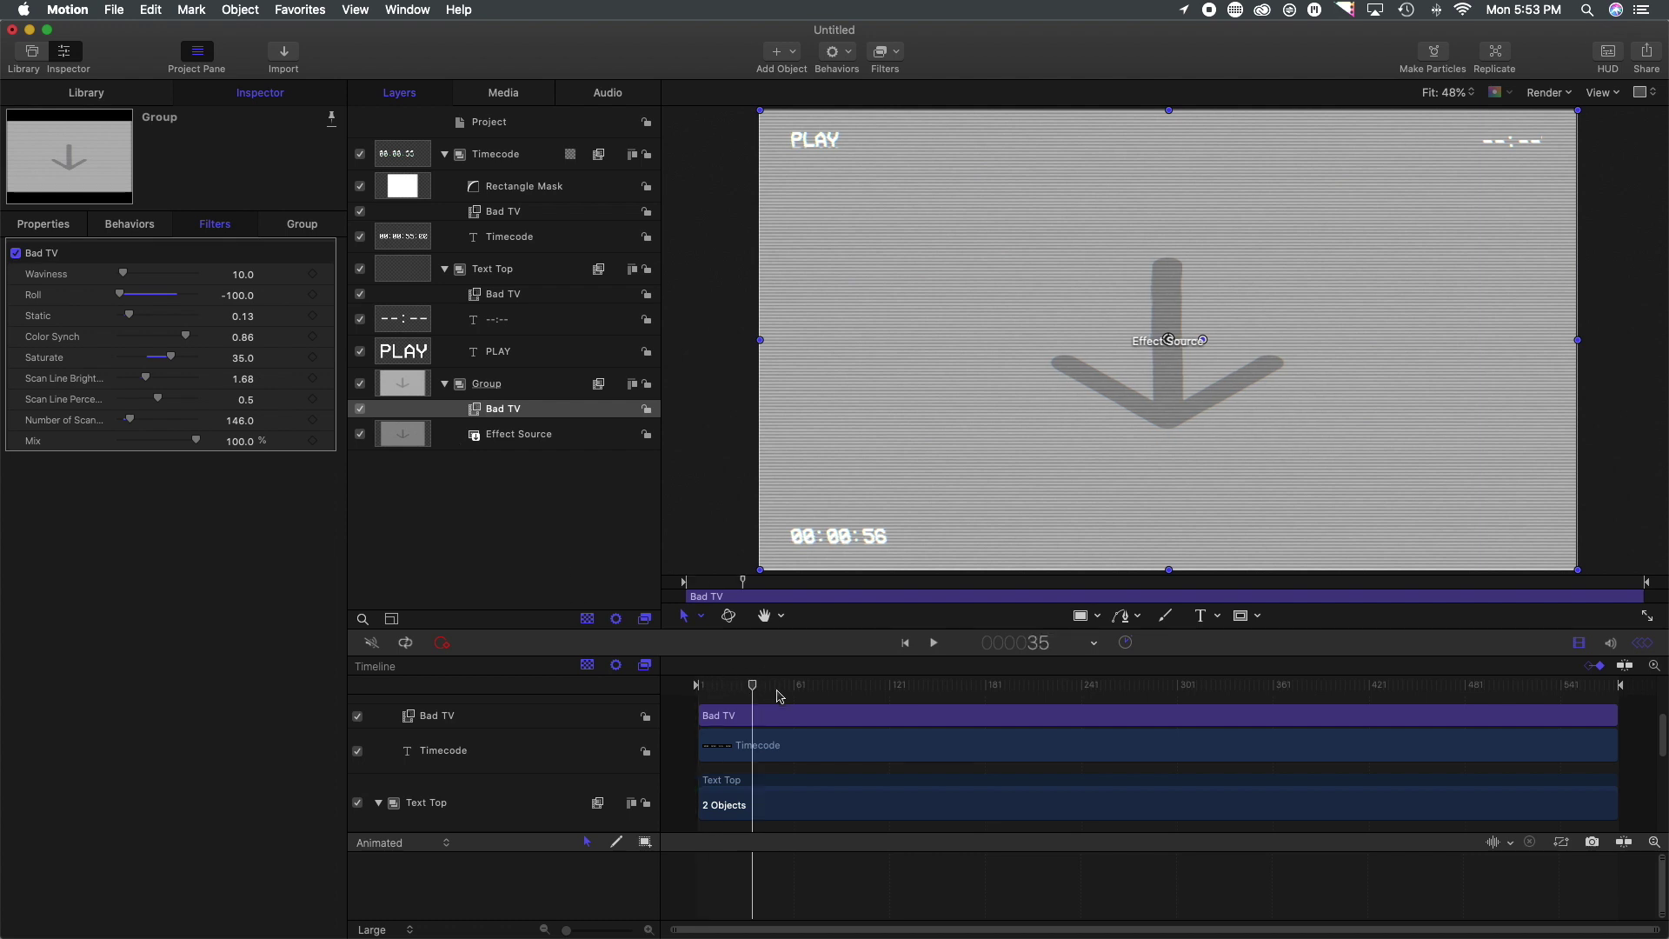
pyautogui.moveTo(778, 696); pyautogui.dragTo(682, 687)
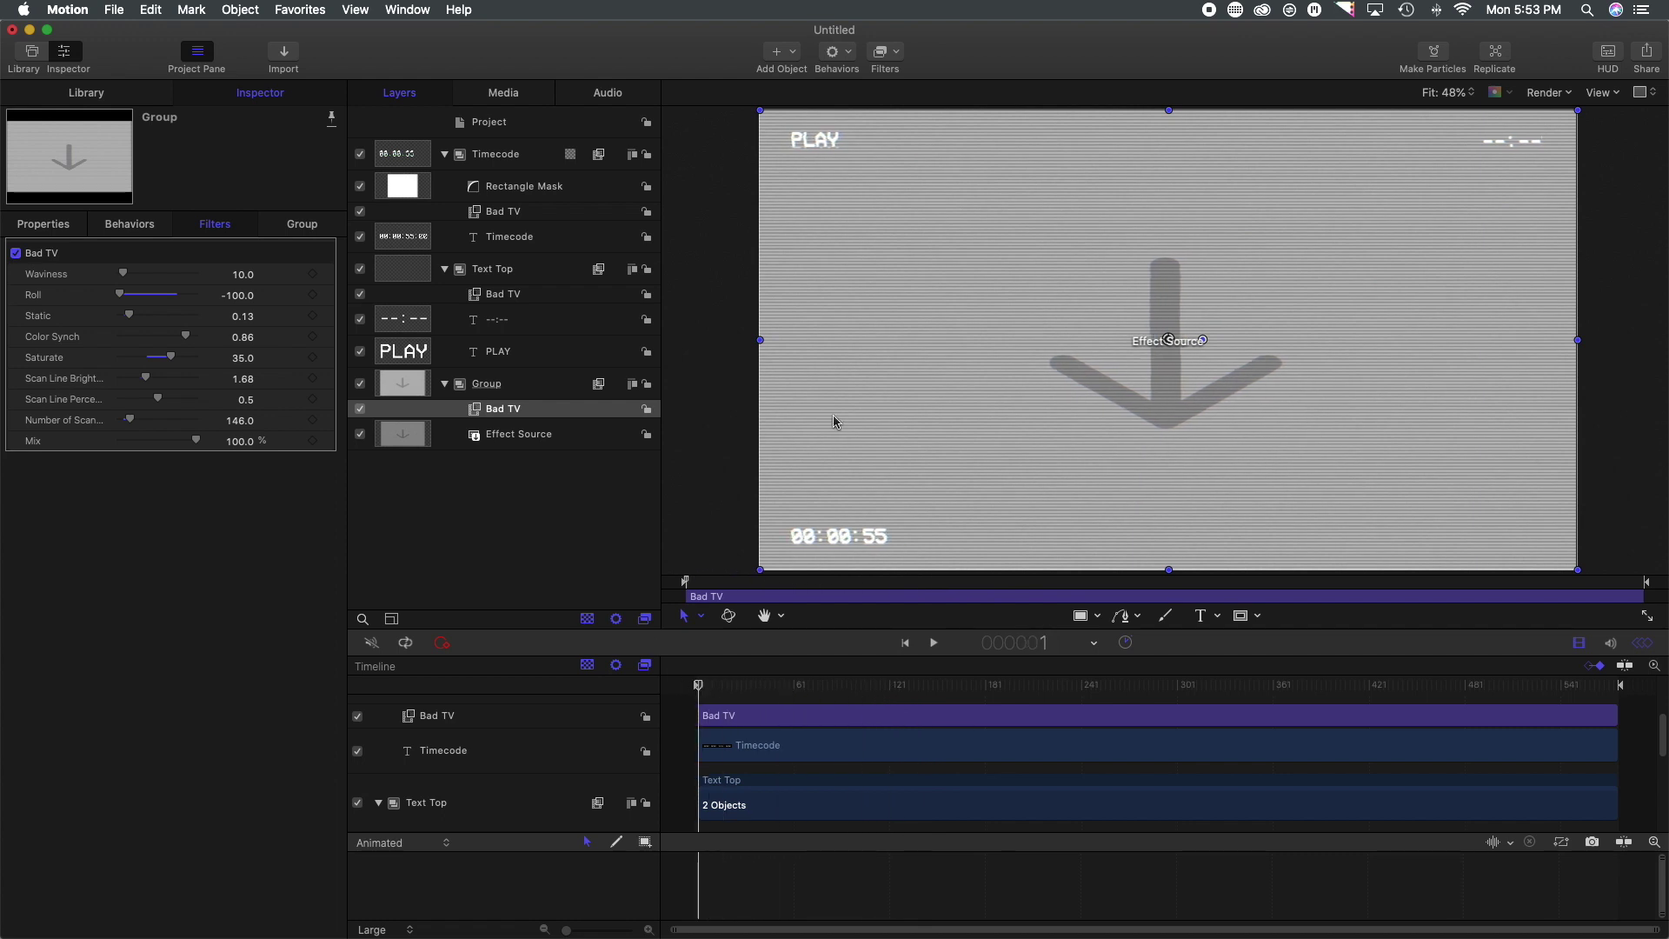
# Step: Save the project as an effect template and start entering the template name VCR
pyautogui.click(116, 10)
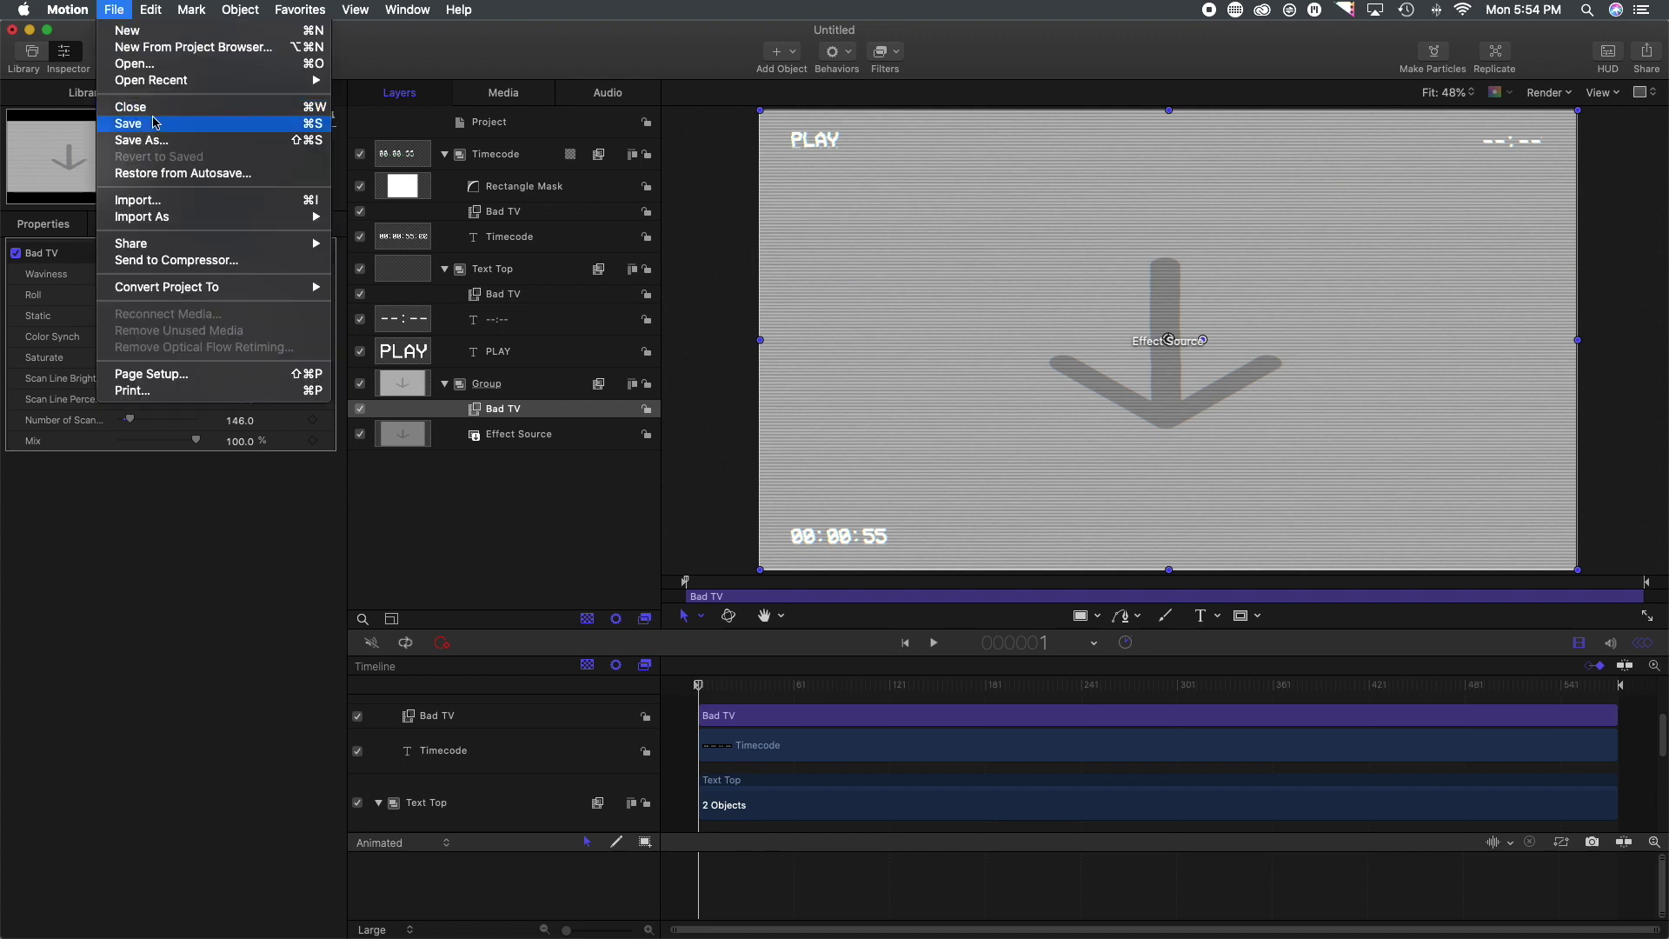
pyautogui.click(154, 123)
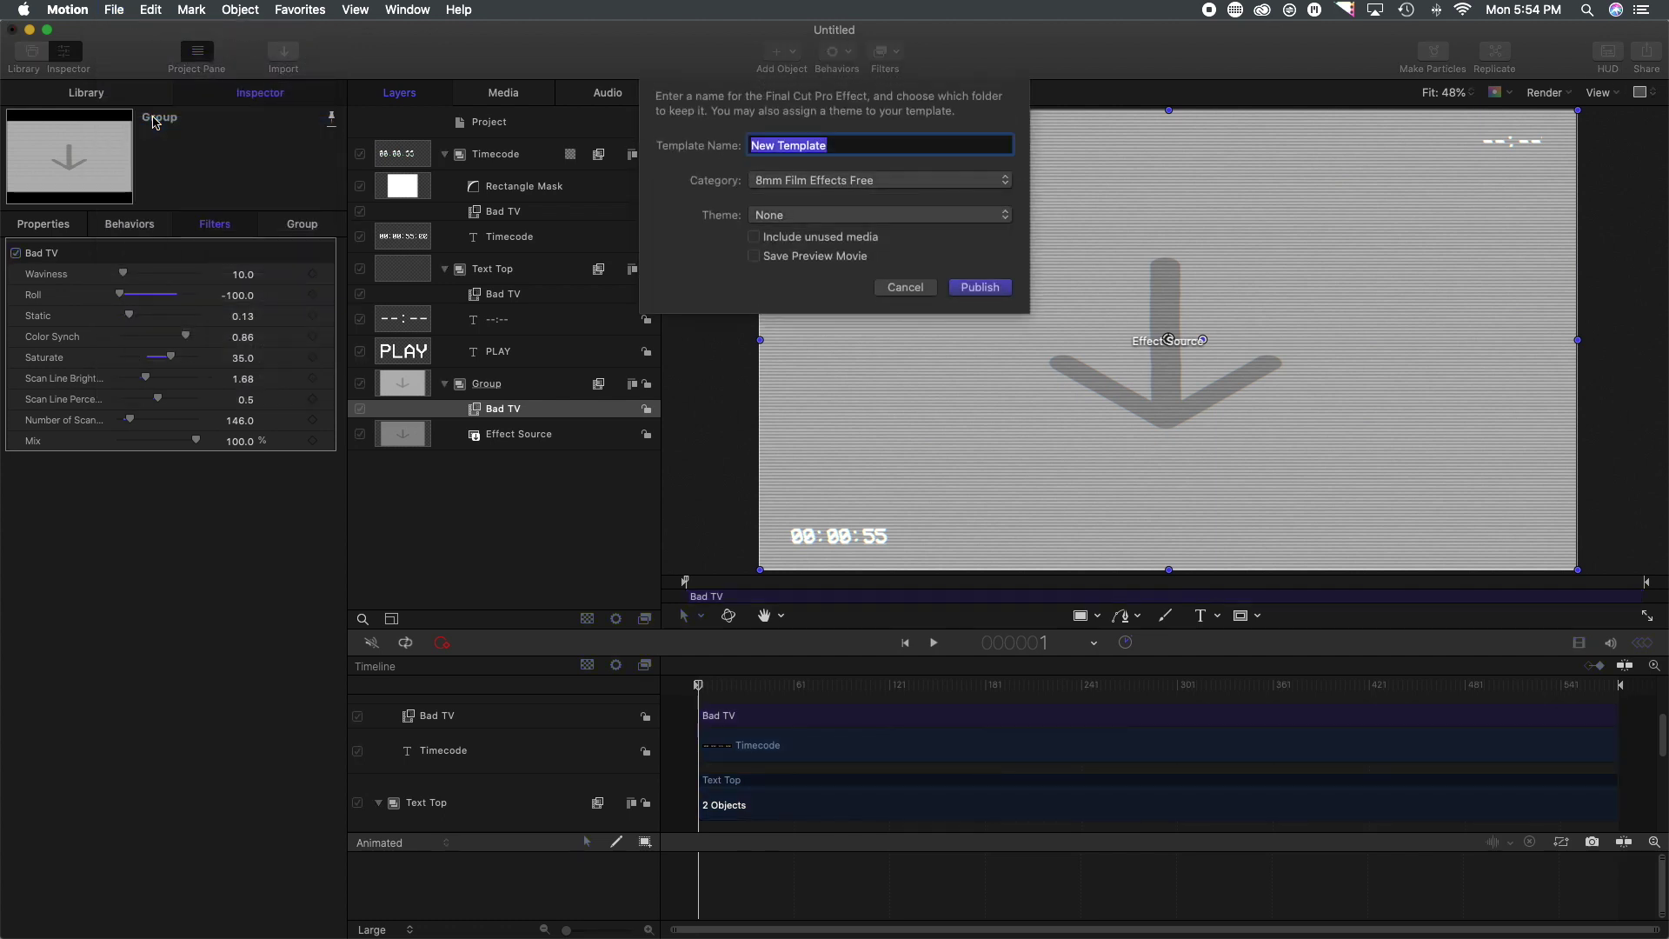
pyautogui.write('VCR')
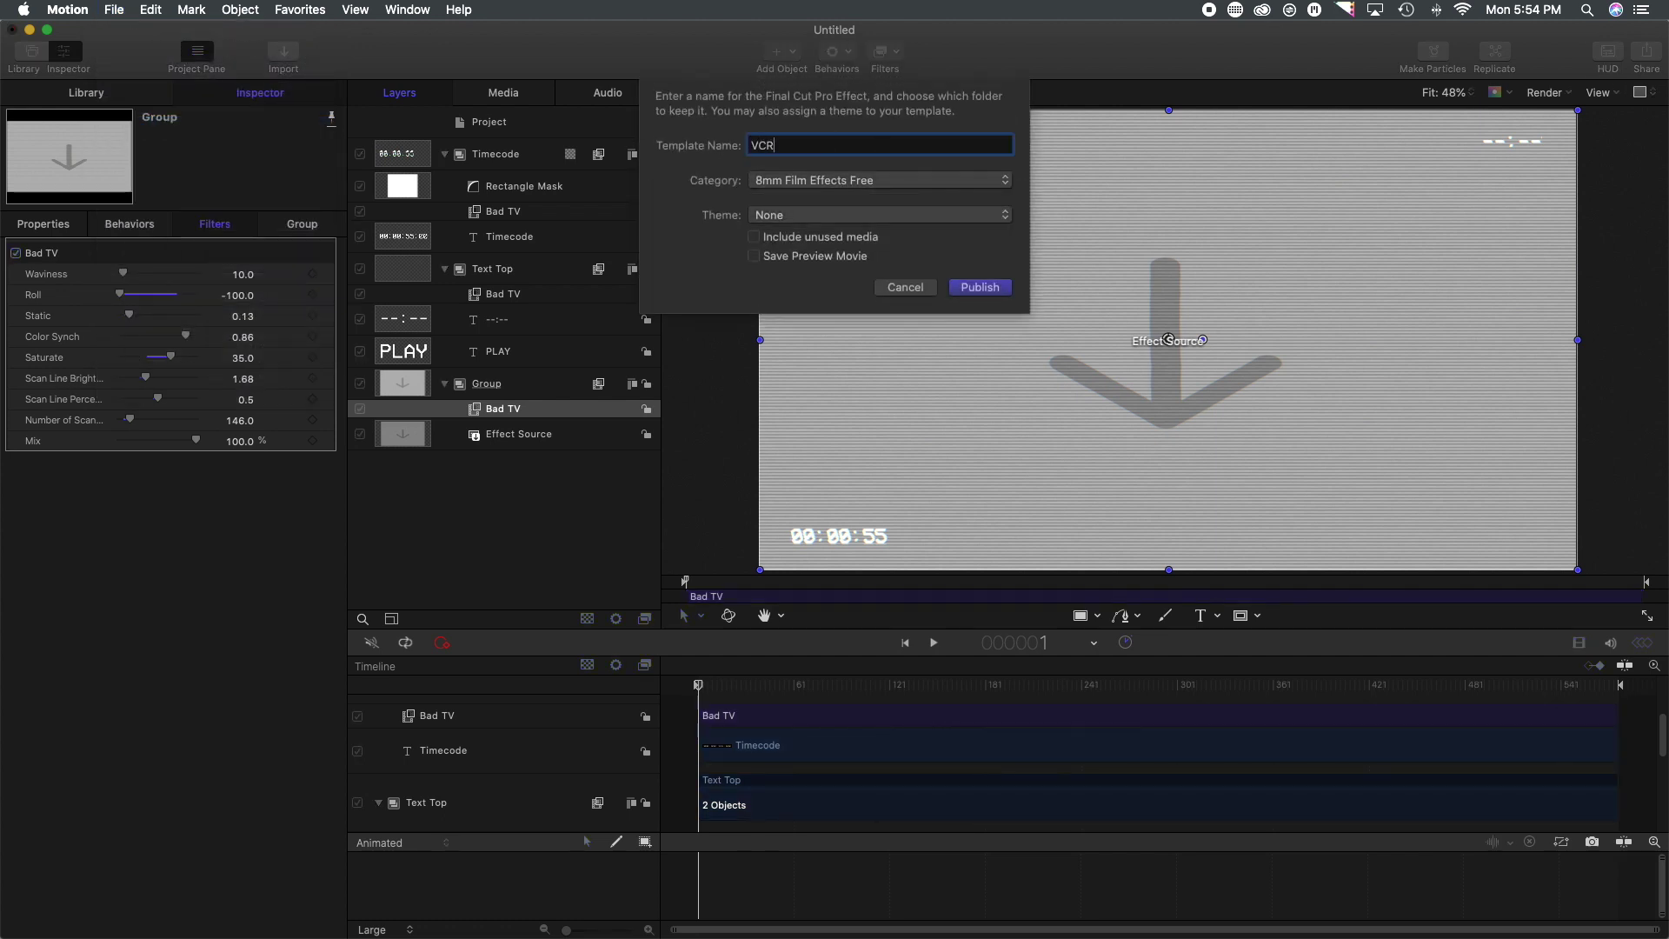